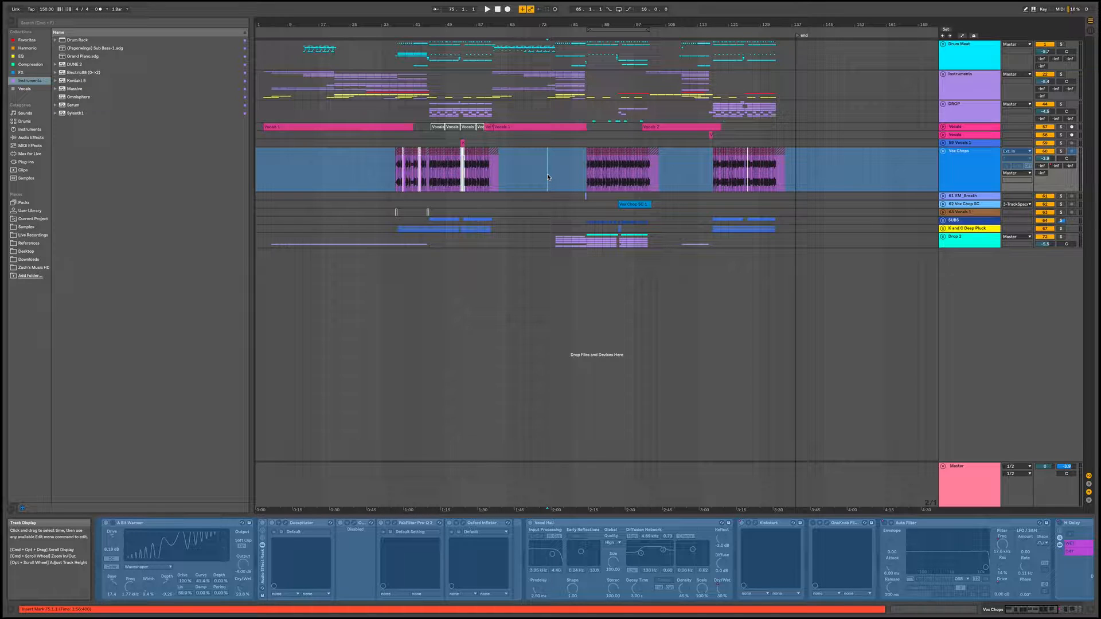
Fold the expanded Vox Chops track down to its minimum height in the arrangement
left_click(506, 171)
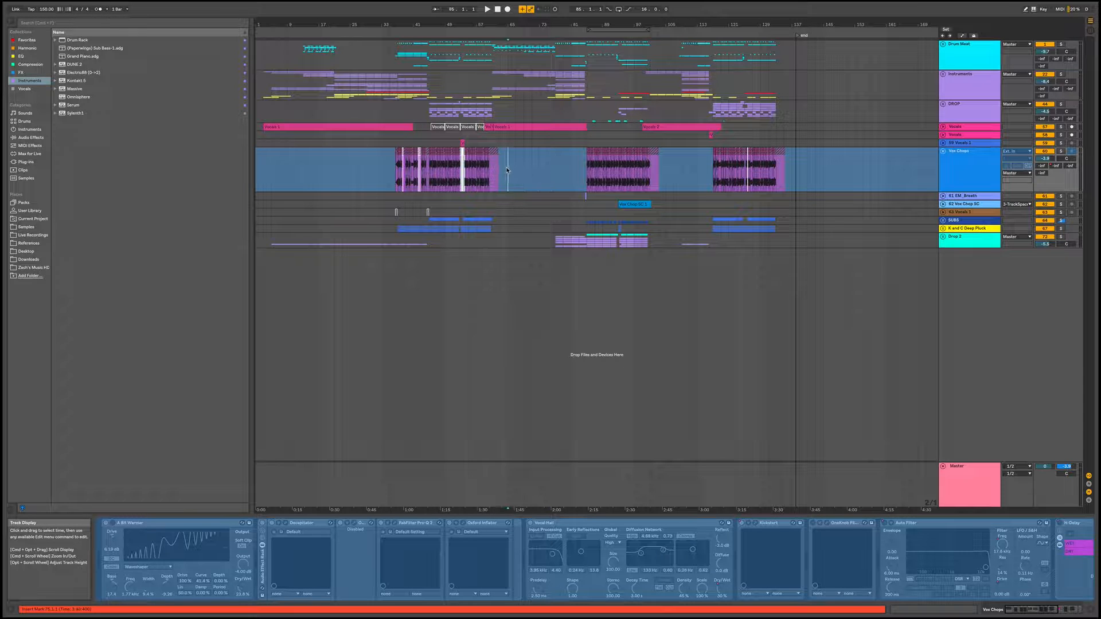
left_click(547, 161)
key("u")
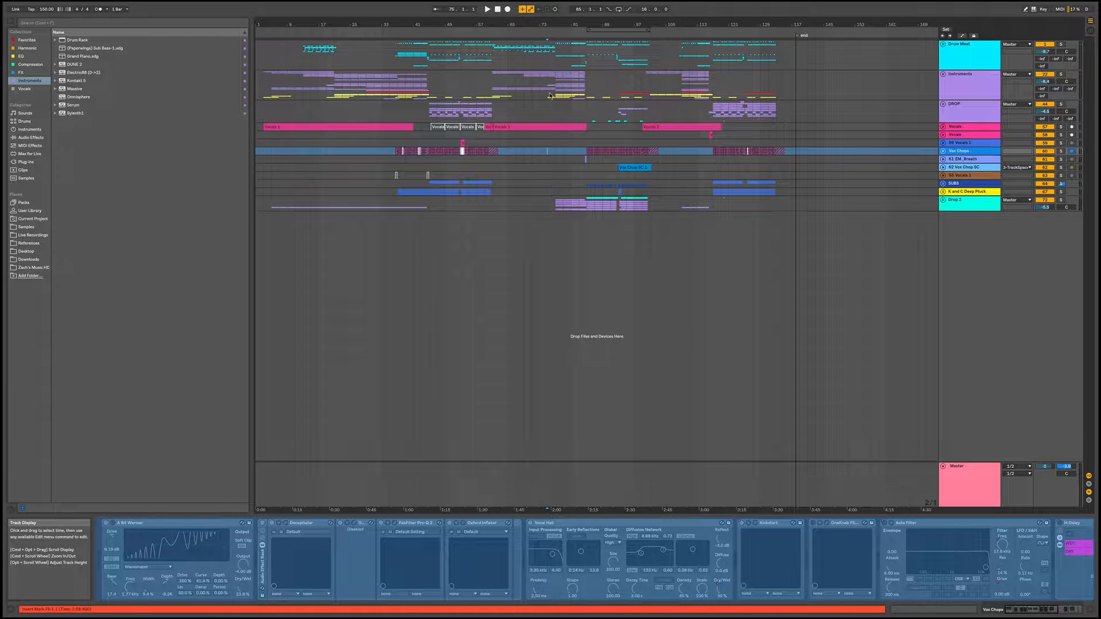
Play the arrangement from about bar 75 through the second drop, then stop it
left_click(544, 114)
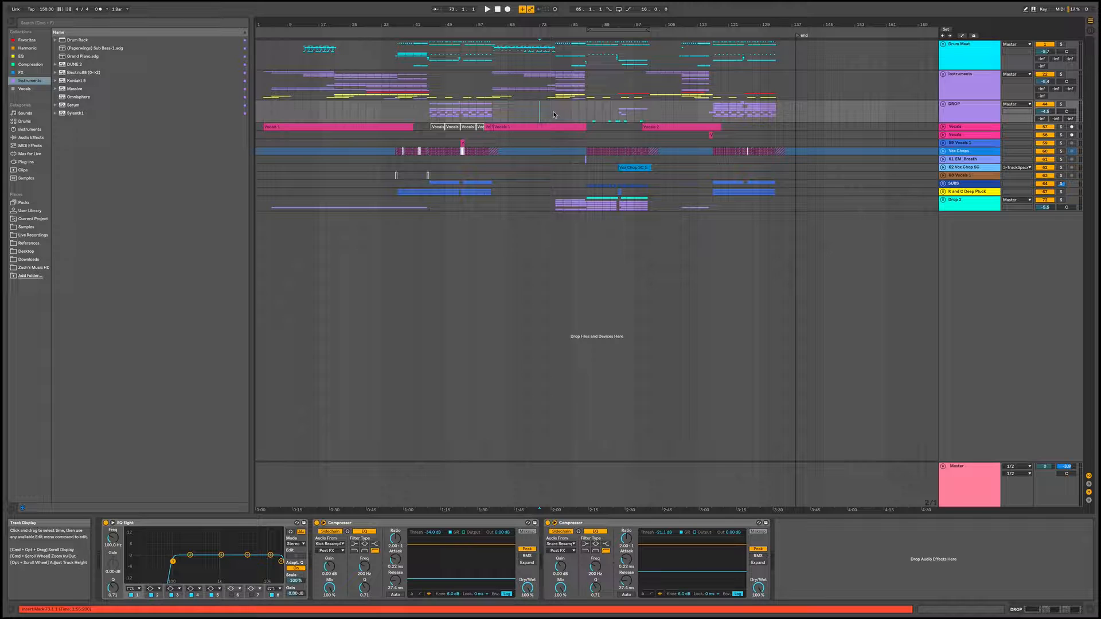
left_click(554, 114)
left_click(547, 115)
key("space")
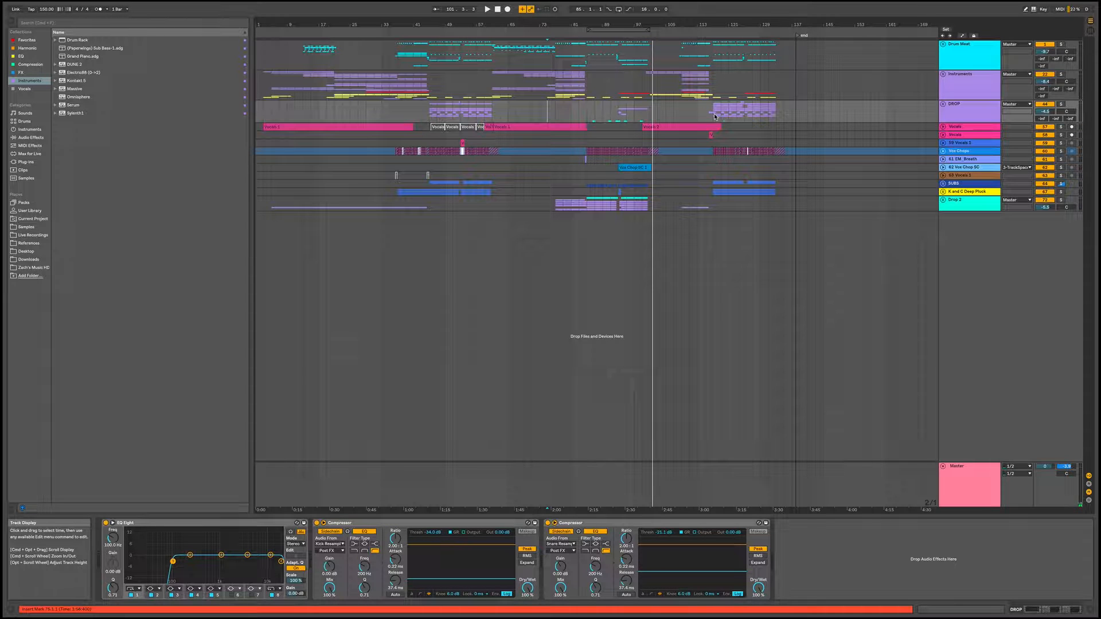
Set the playback start to bar 85, then solo the Drop 2 group and unfold its tracks
left_click(586, 113)
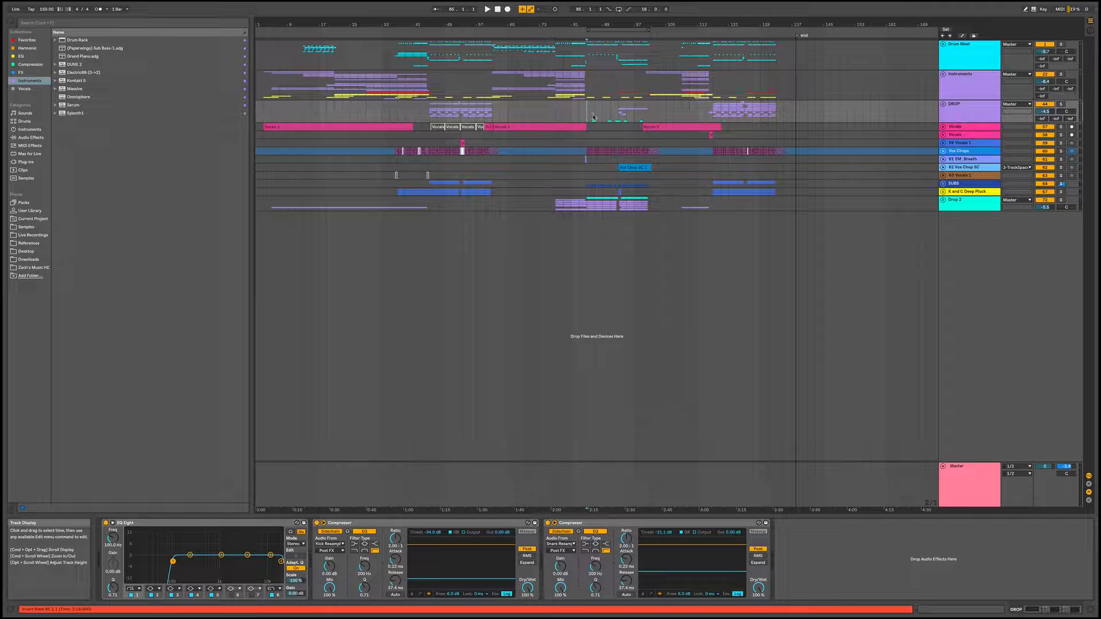
left_click(949, 200)
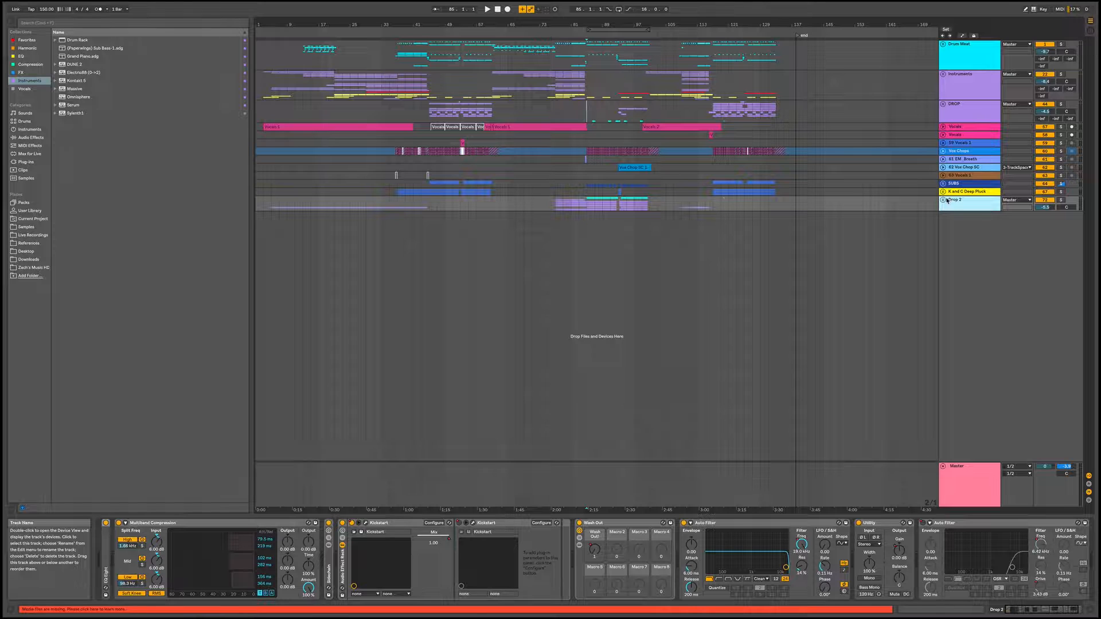
left_click(944, 200)
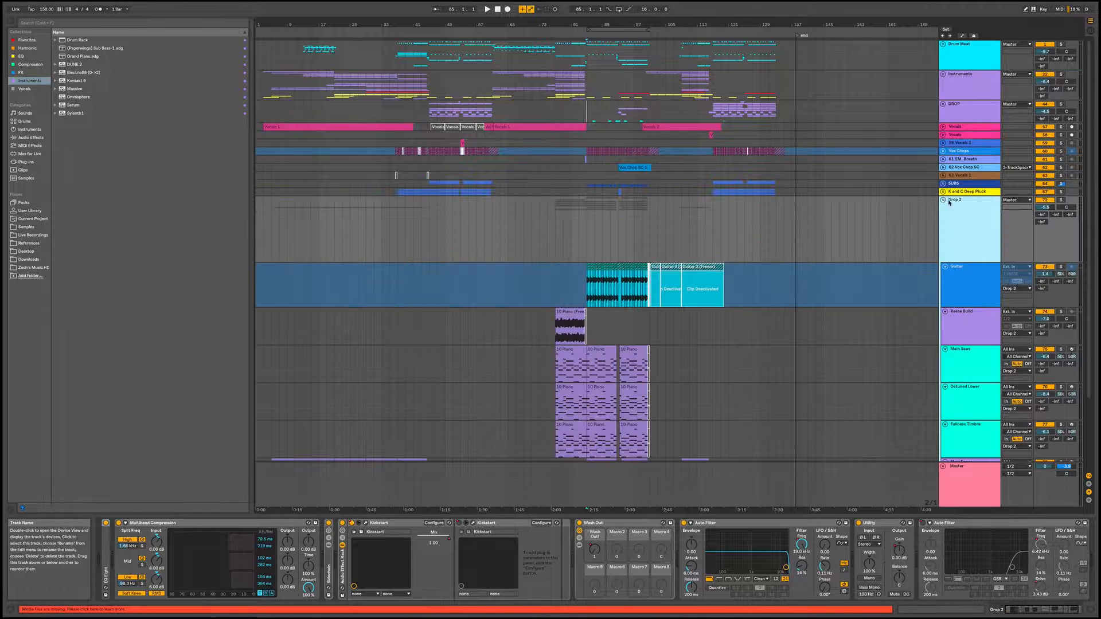
left_click(949, 200)
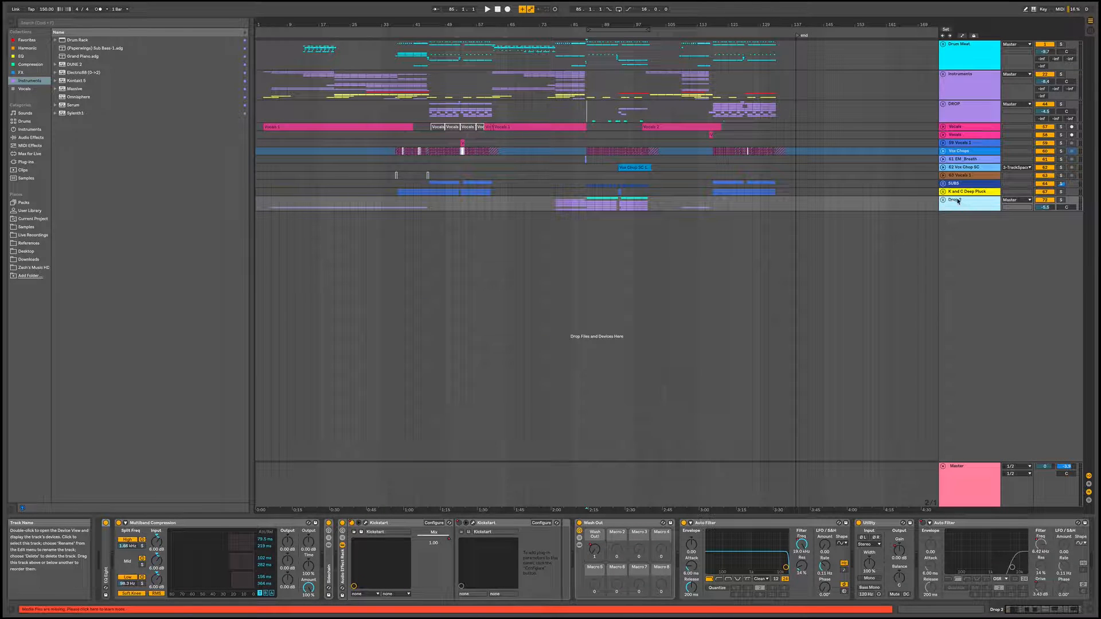
left_click(1061, 200)
left_click(943, 200)
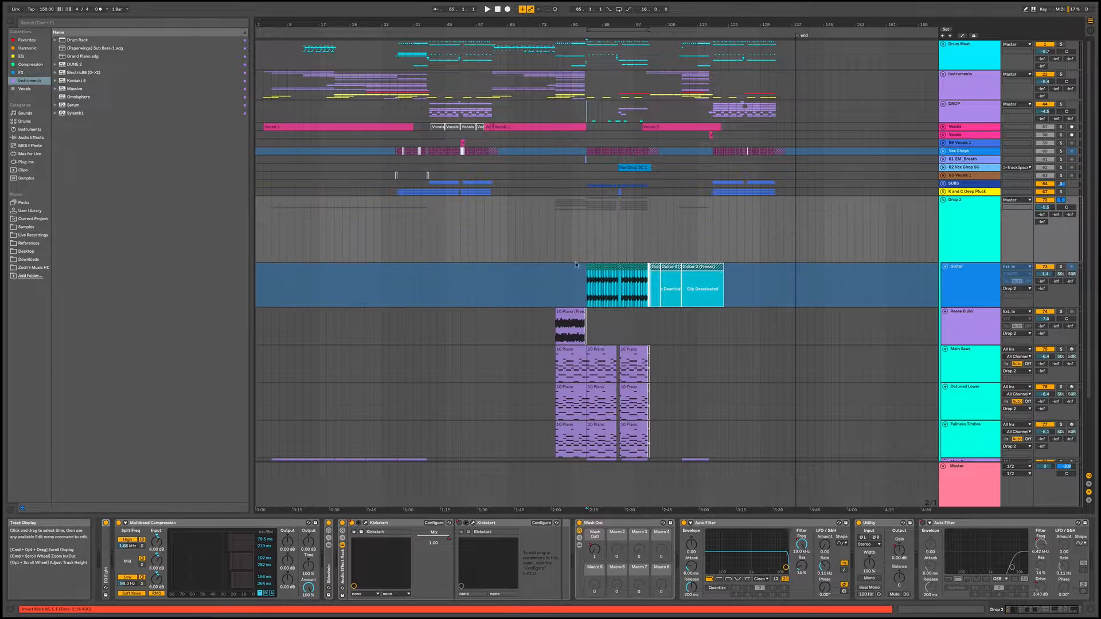
Play the soloed Drop 2 group from bar 85 and bring all of its tracks into view
key("space")
scroll(594, 189, "up", 5)
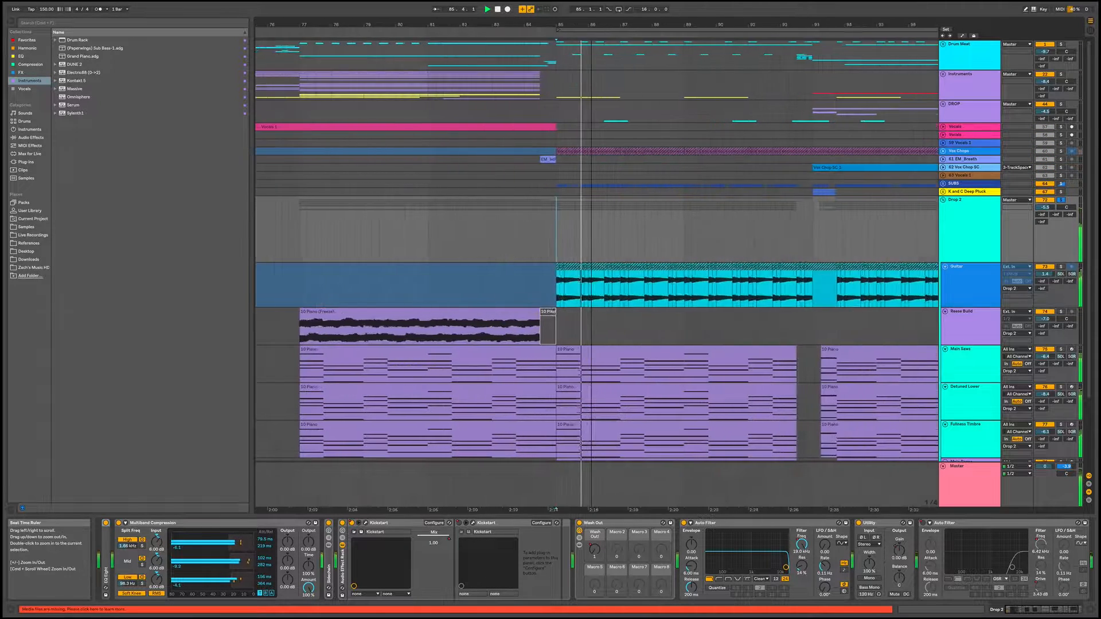
scroll(602, 143, "down", 4)
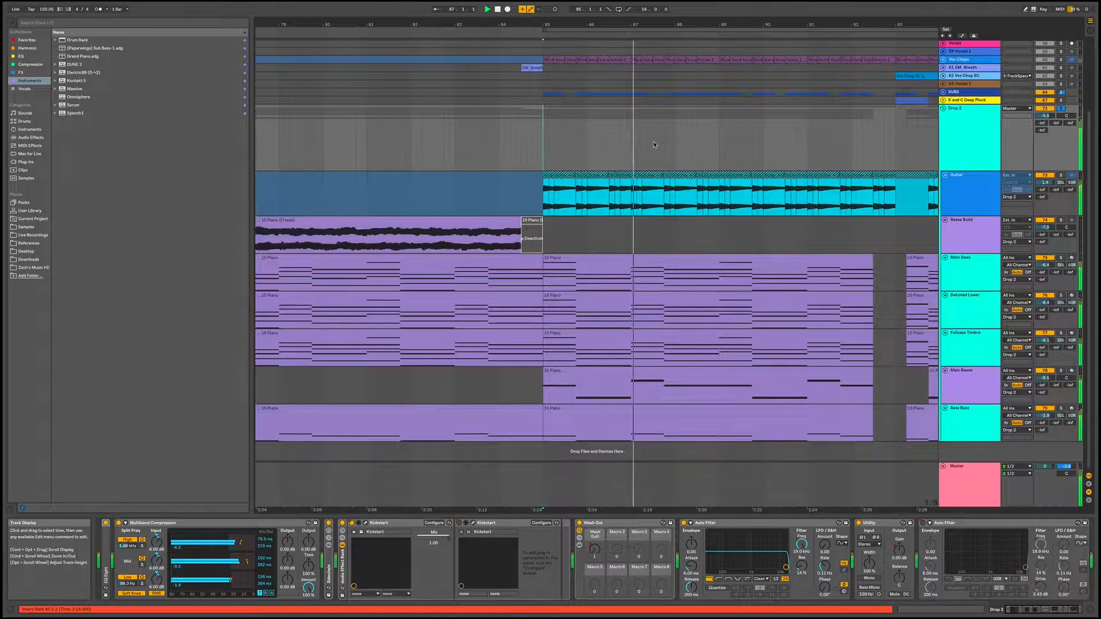
key("space")
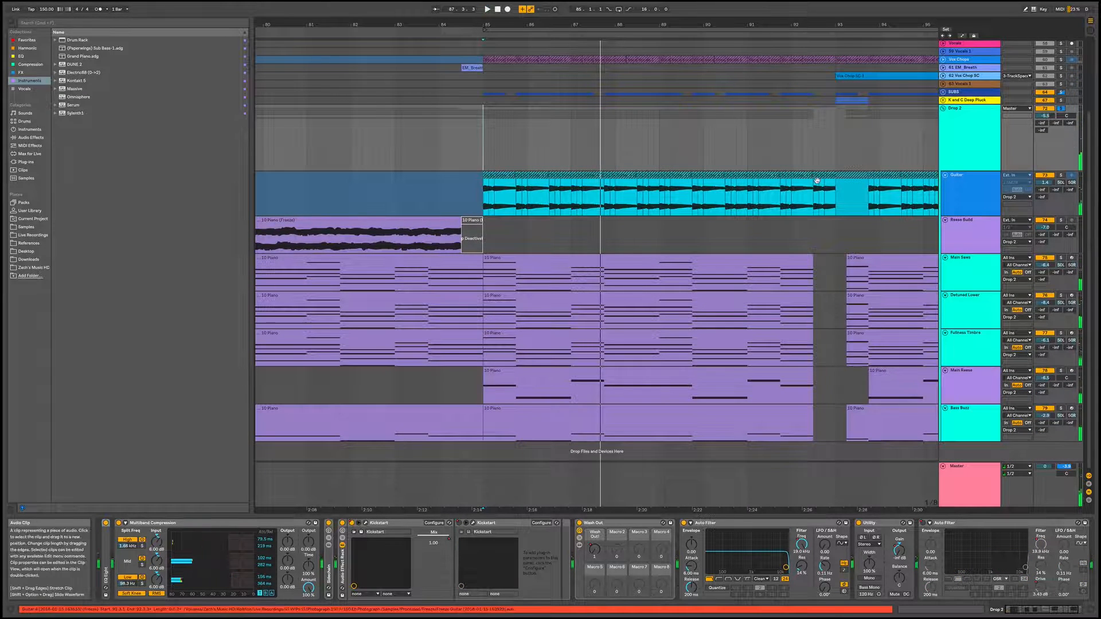
Review the device chains of the Guitar, Main Saws, Detuned Lower, Fullness Timbre, Main Reese and Bass Buzz tracks
left_click(961, 196)
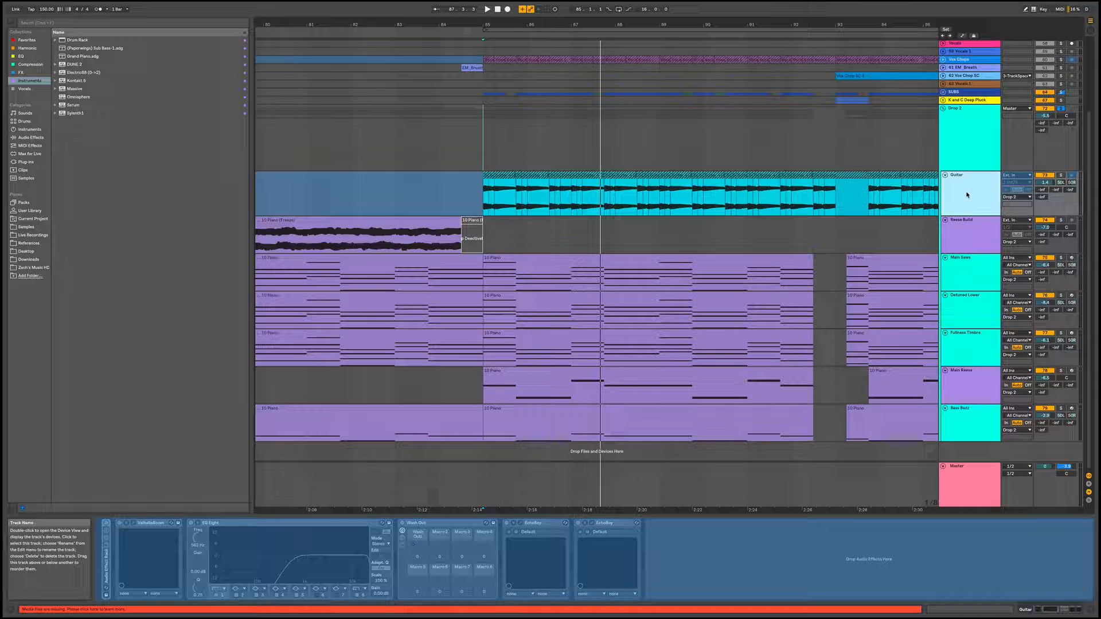
left_click(968, 277)
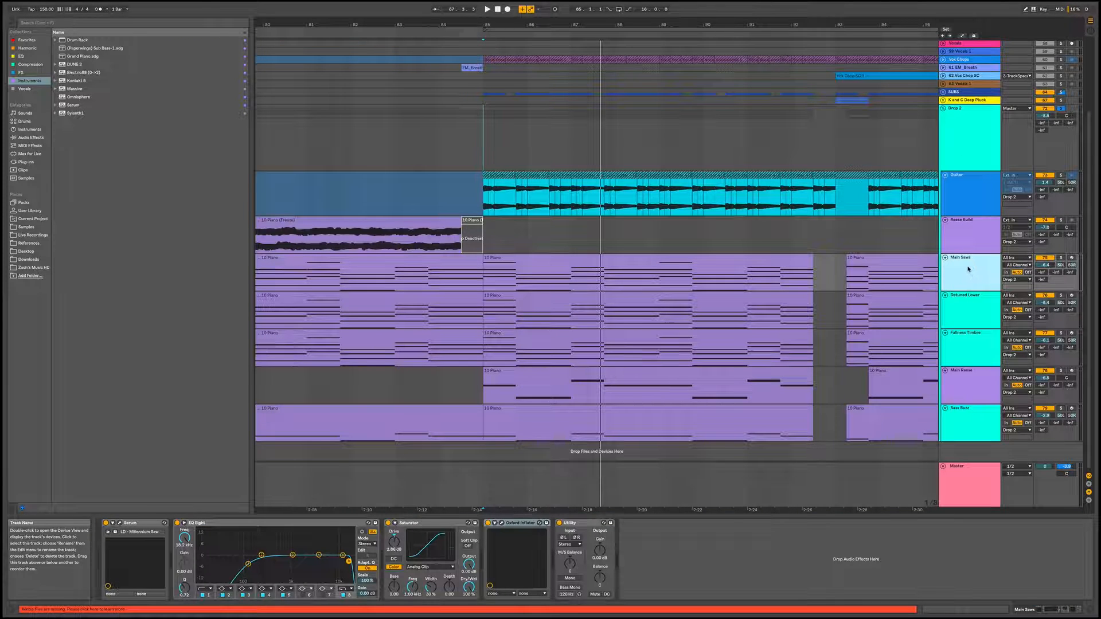
left_click(969, 301)
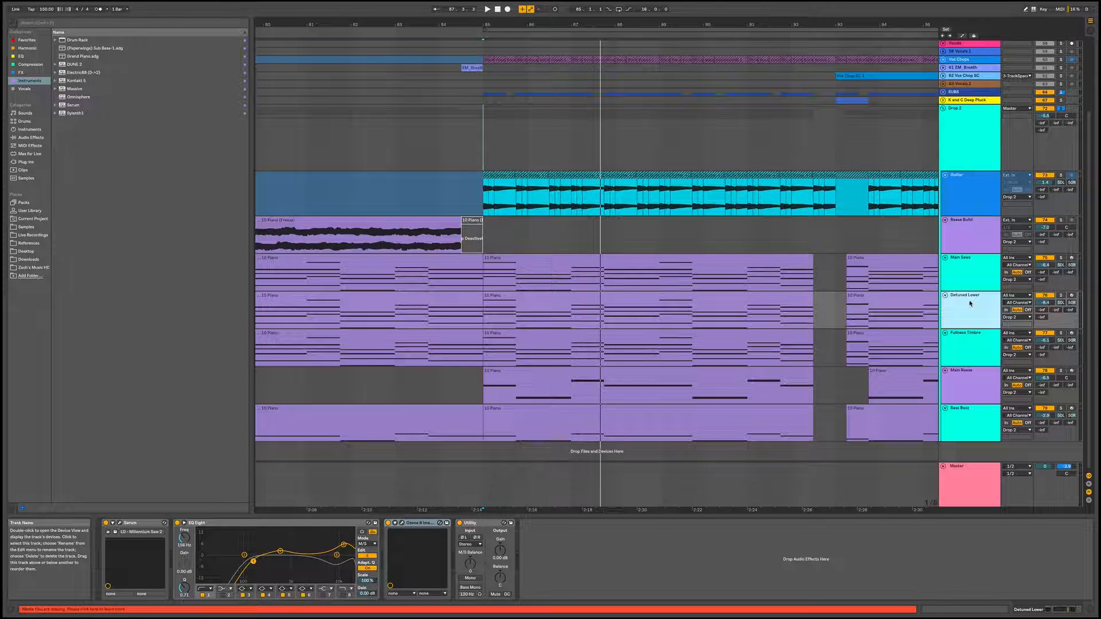
left_click(971, 336)
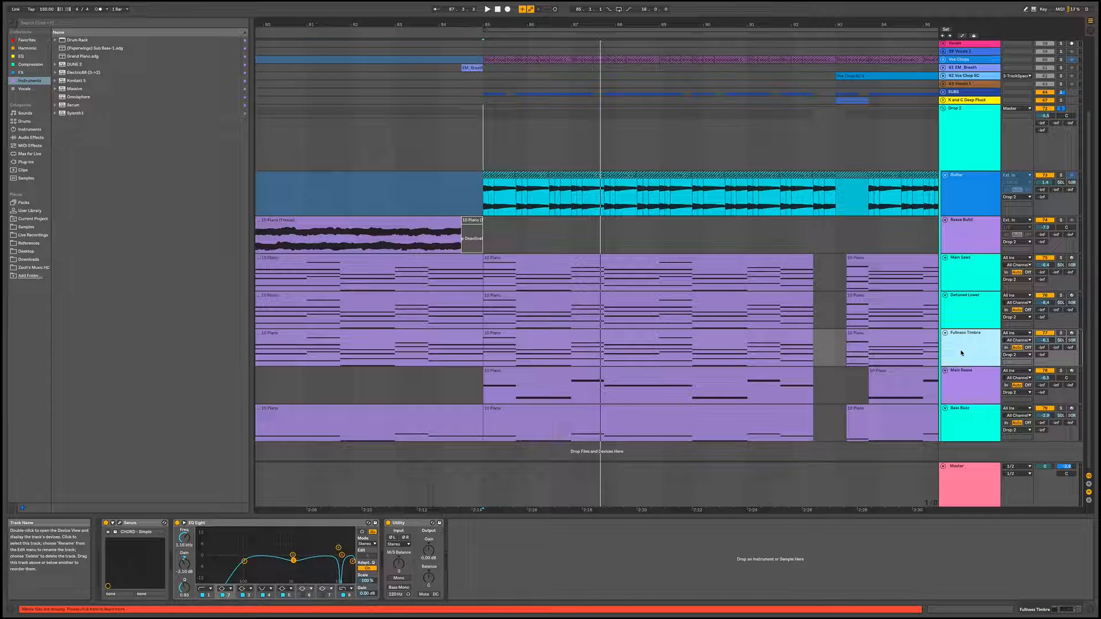
left_click(973, 378)
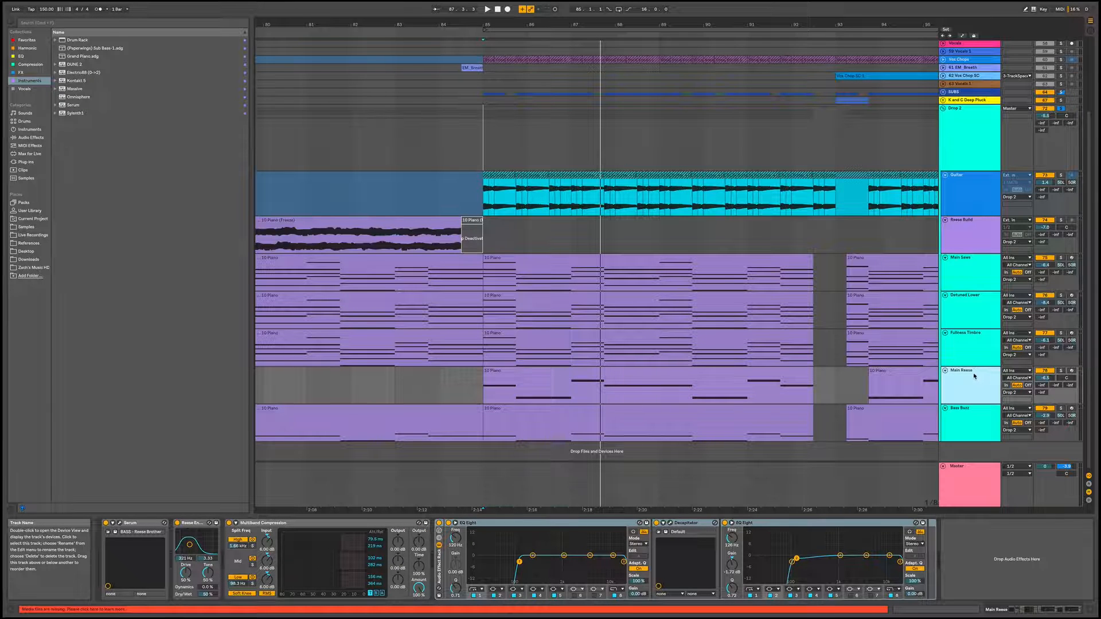
left_click(963, 430)
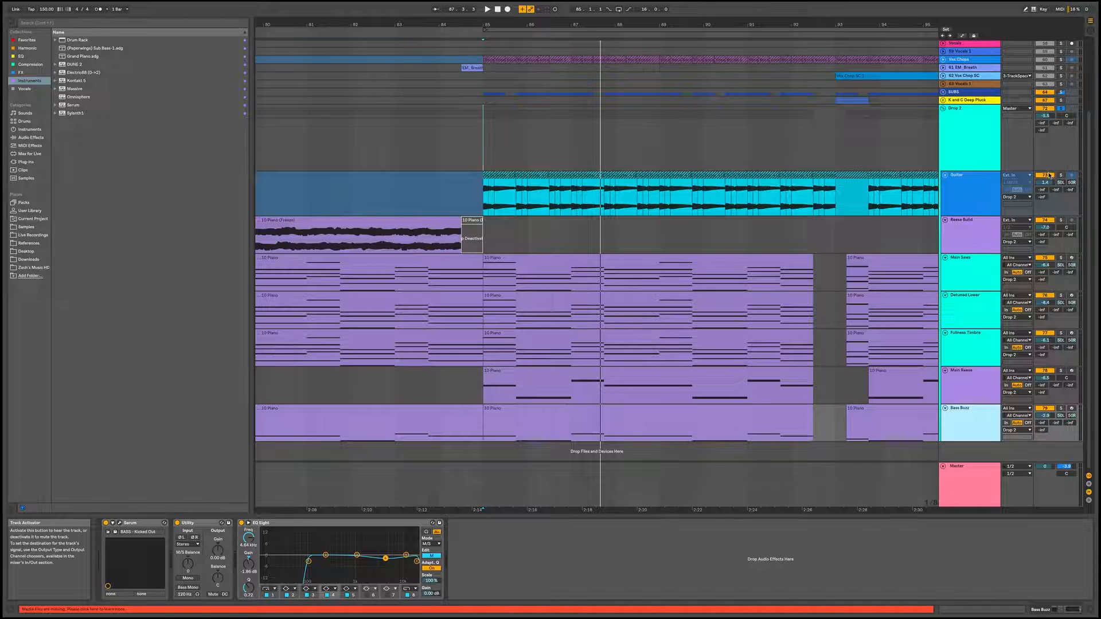
Play the Main Saws track, select bars 85 to 93 on it and loop that range
left_click(988, 267)
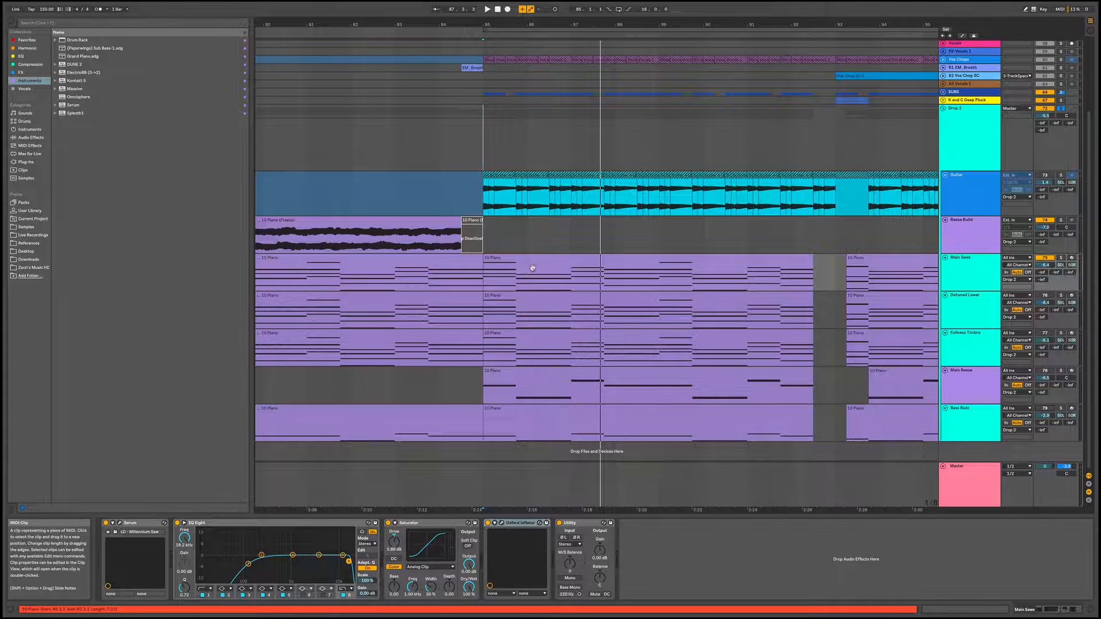
left_click(582, 262)
key("space")
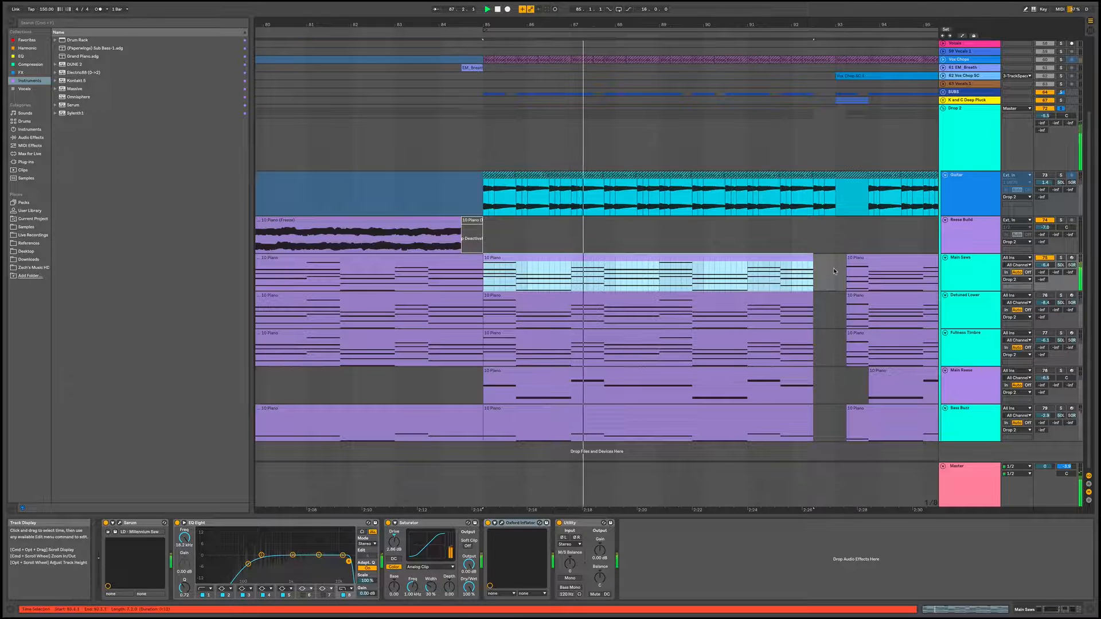
left_click_drag(833, 273, 491, 280)
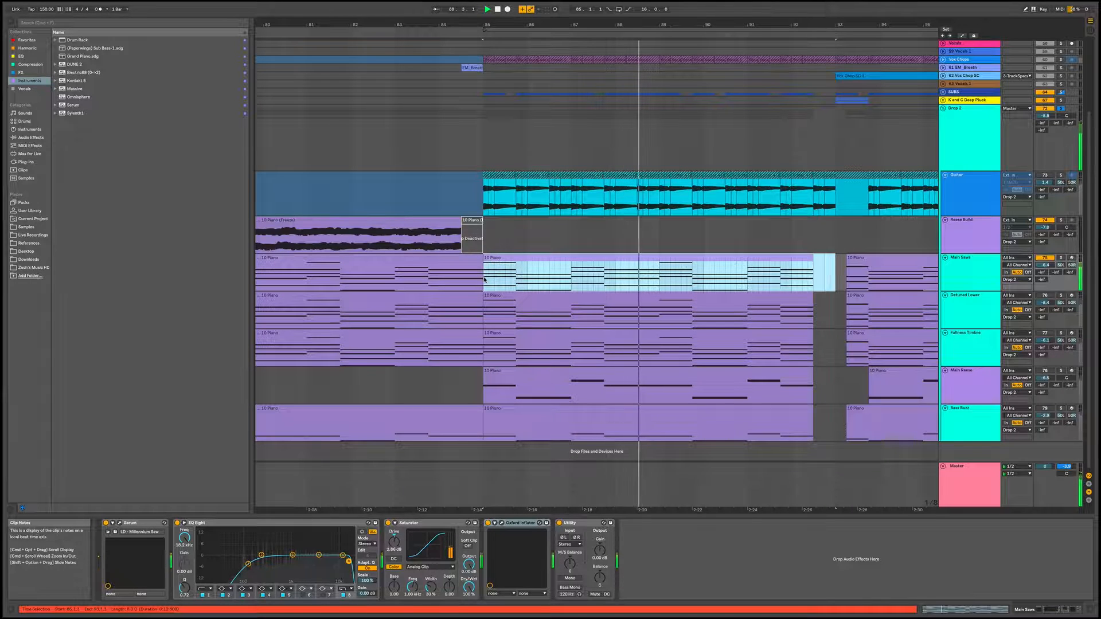
key("ctrl+l")
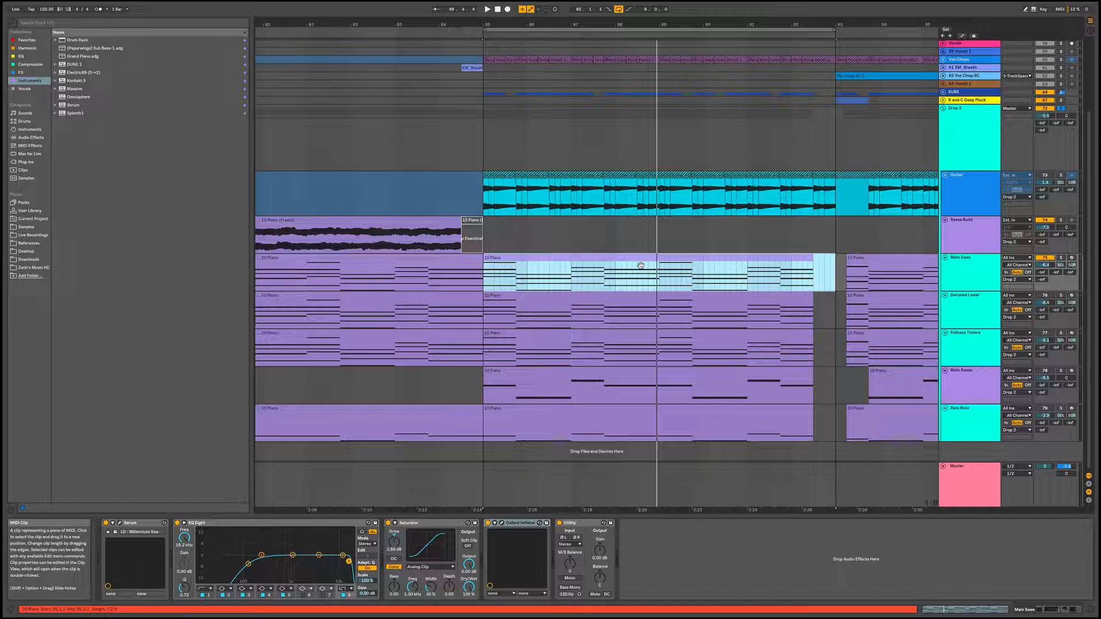
Examine the settings of the first Kickstart plug-in on the Drop 2 group and close its window
left_click(967, 145)
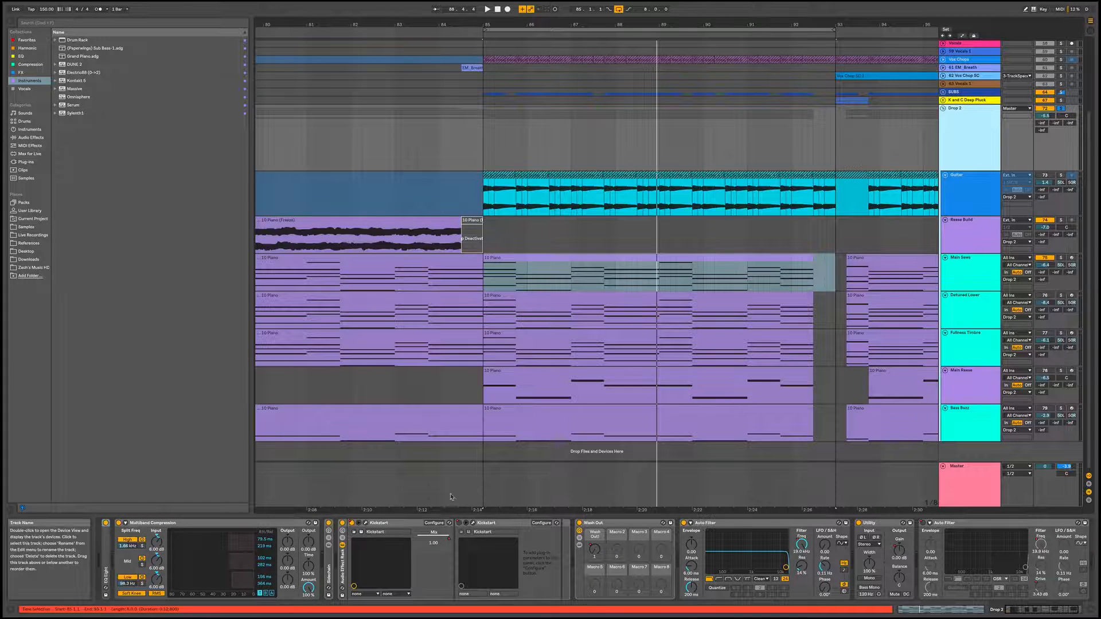
left_click(366, 524)
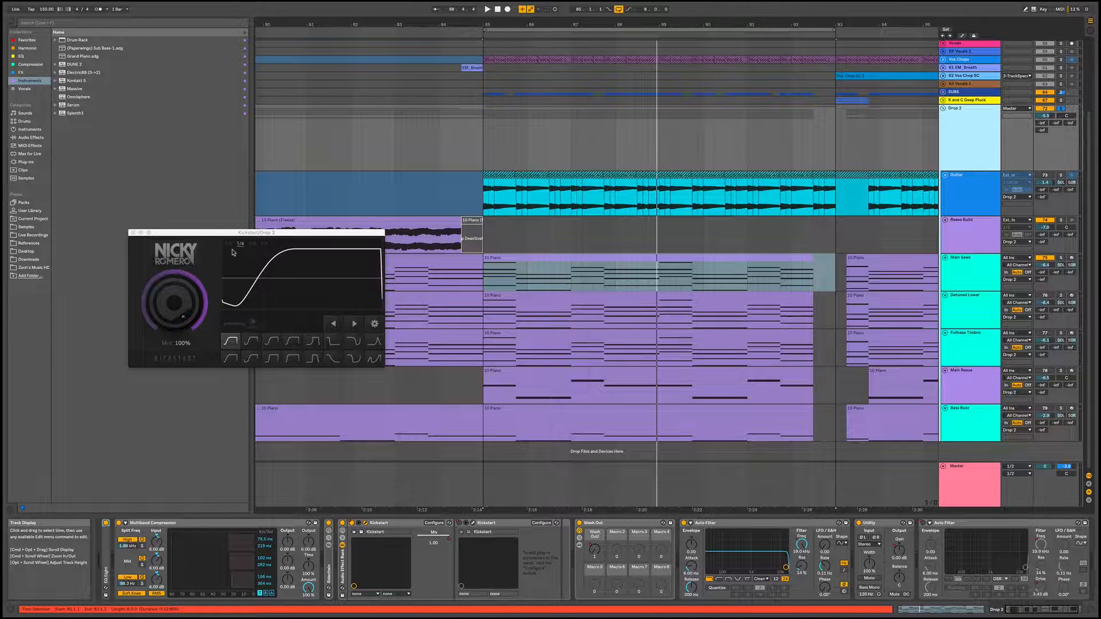
left_click(133, 234)
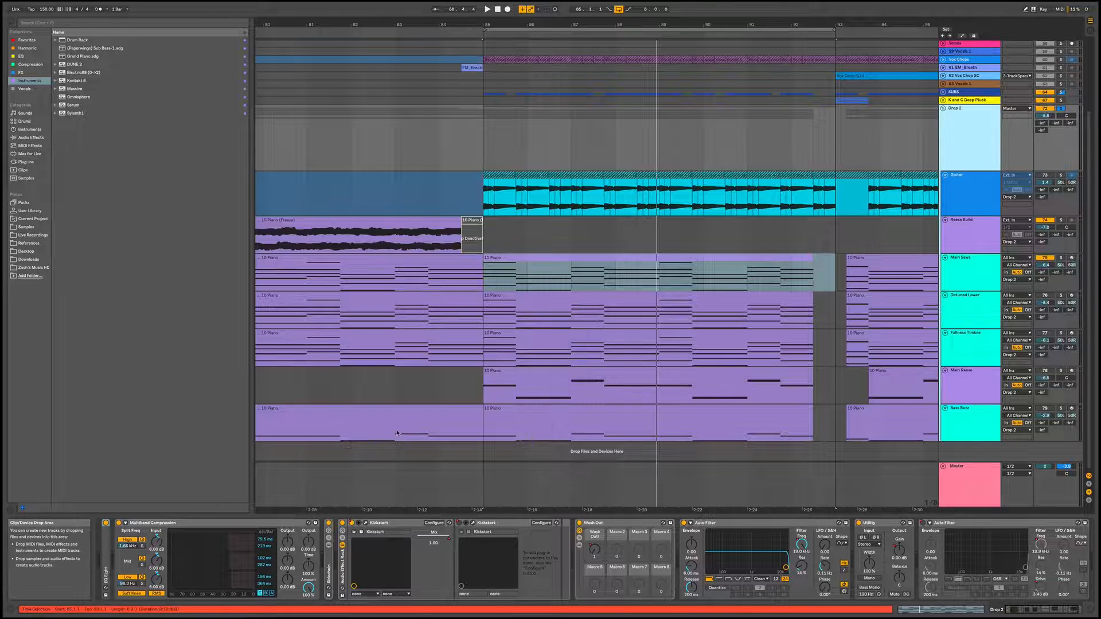
Audition the loop while reviewing the Drop 2 group's remaining effects, then check the second Kickstart's settings
key("space")
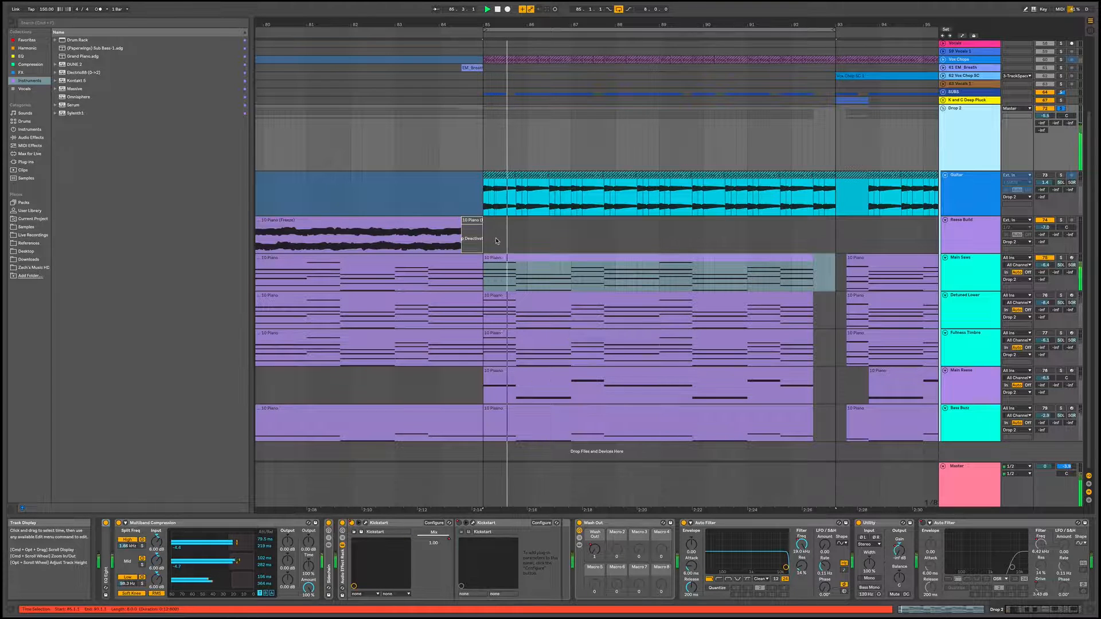
left_click(605, 540)
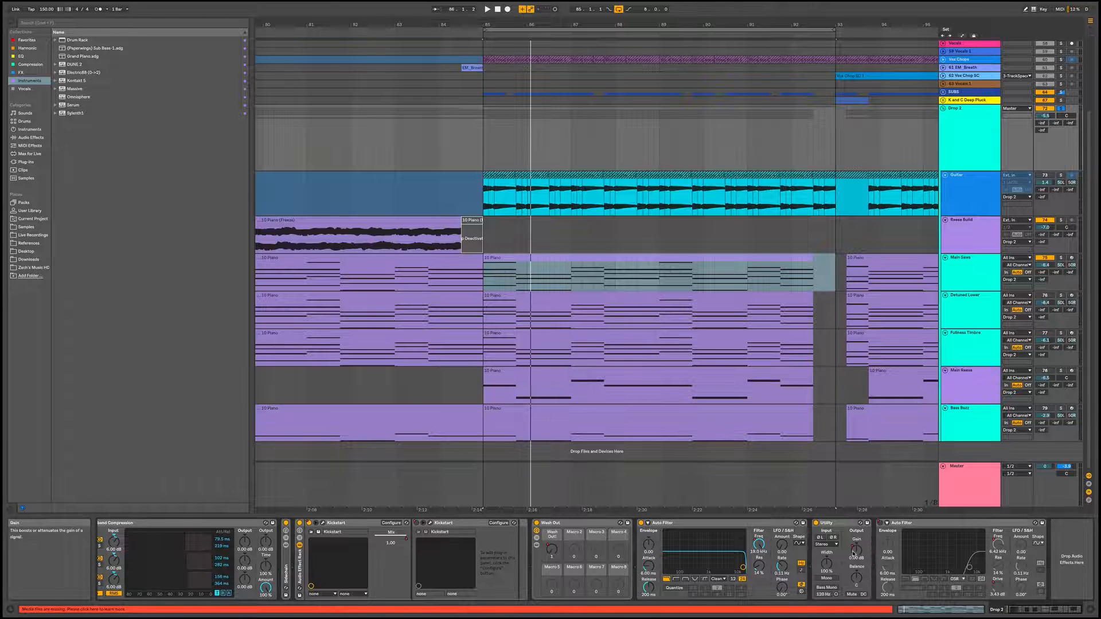
key("space")
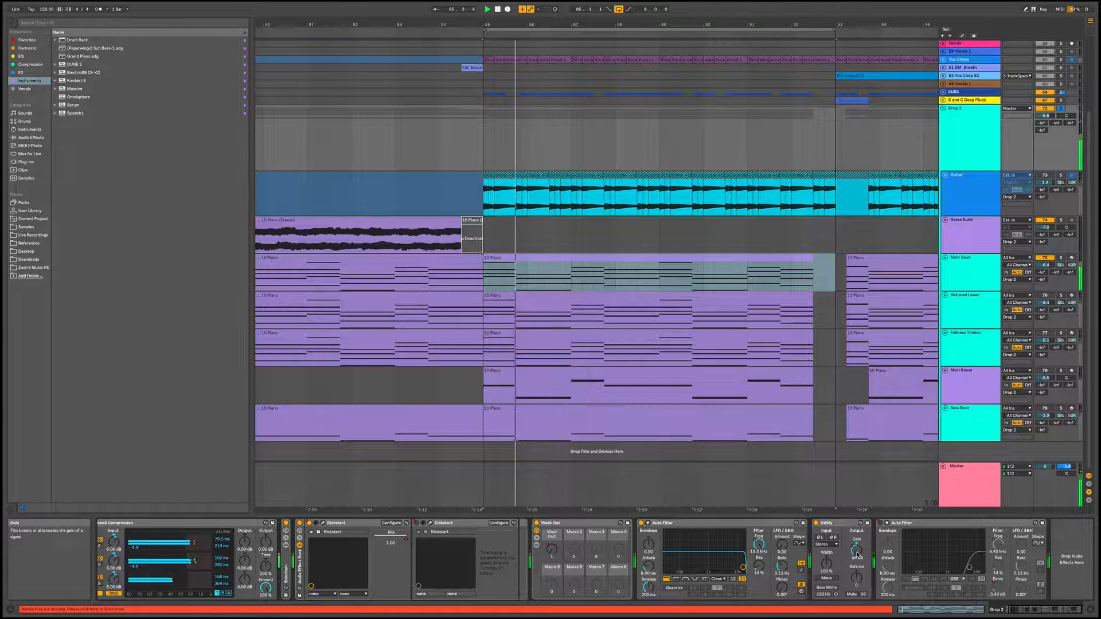
key("space")
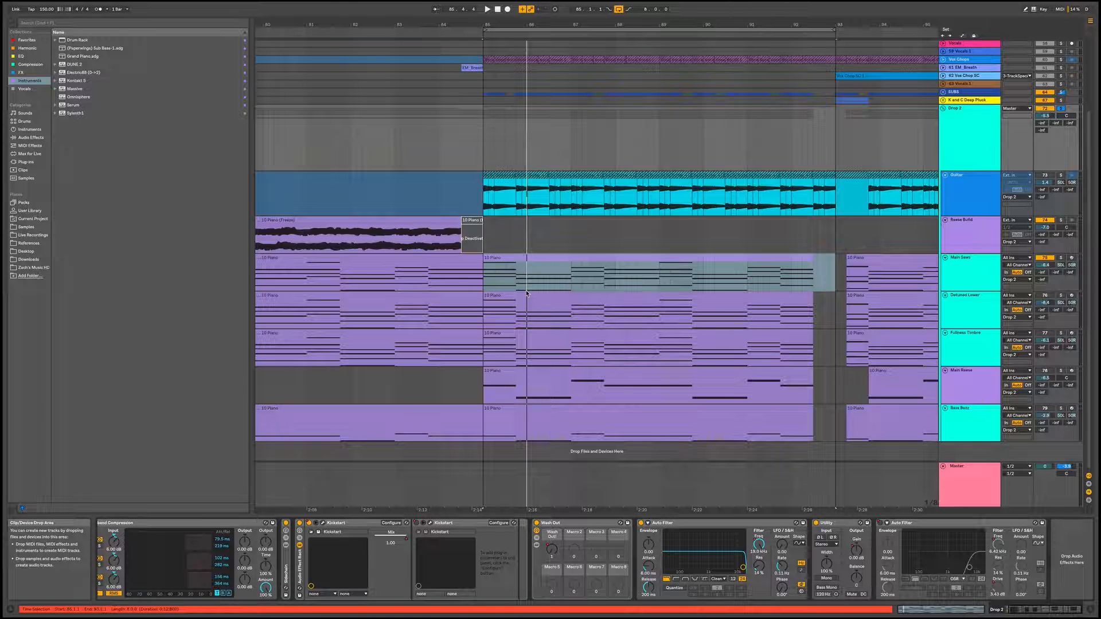
left_click(430, 524)
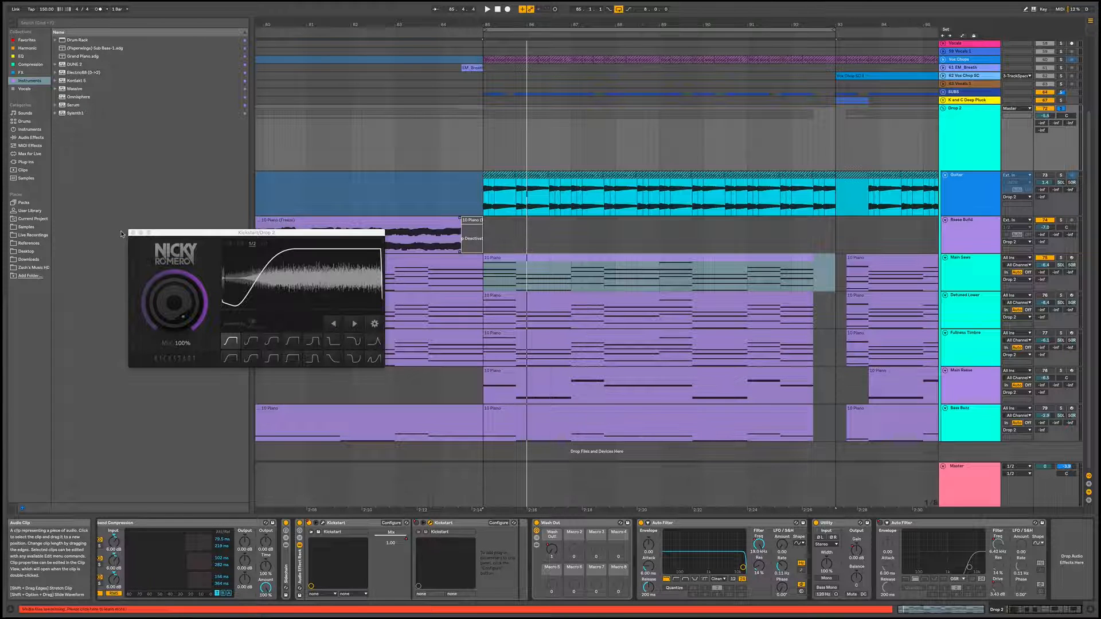
left_click(431, 525)
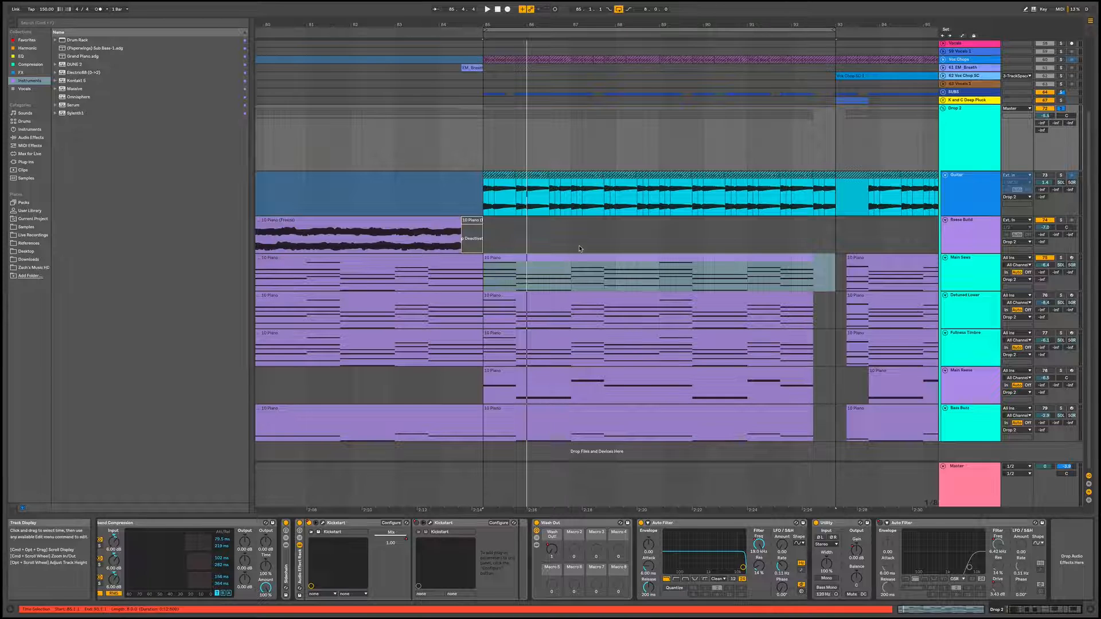
Open Serum on the Main Saws track and examine the oscillator and effects settings of its LD - Millennium Saw preset
scroll(630, 246, "left", 5)
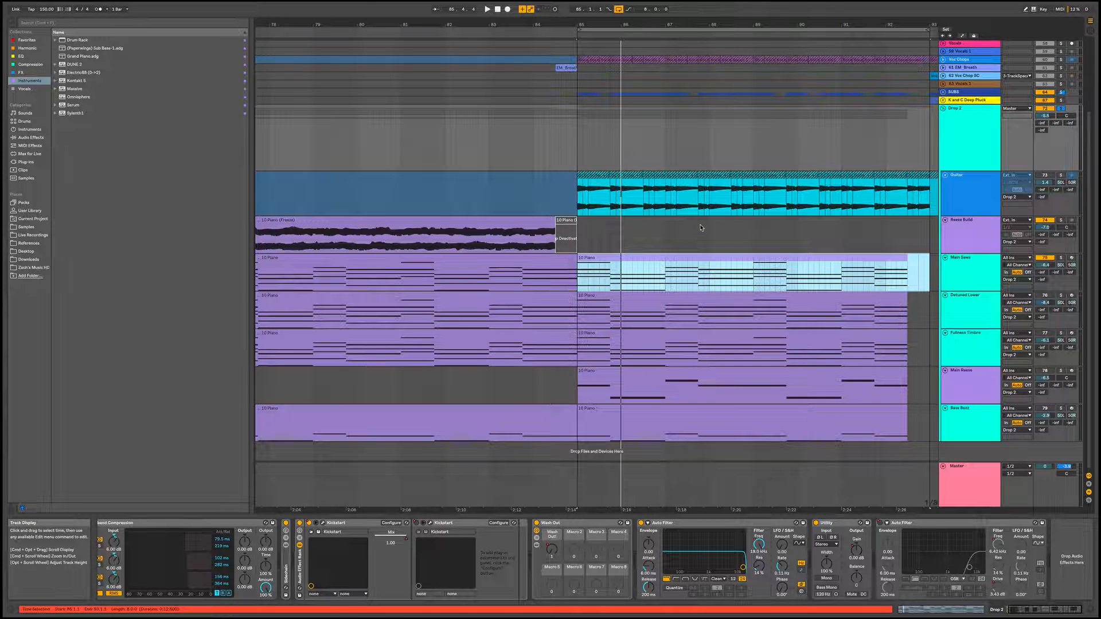
left_click(985, 272)
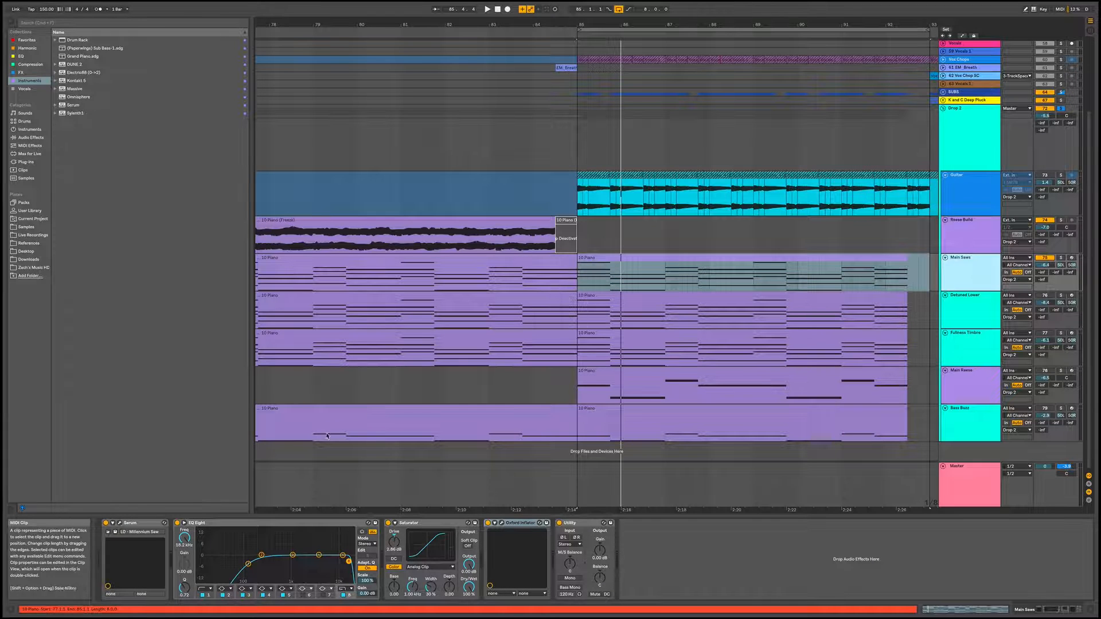
left_click(120, 524)
left_click_drag(460, 14, 530, 41)
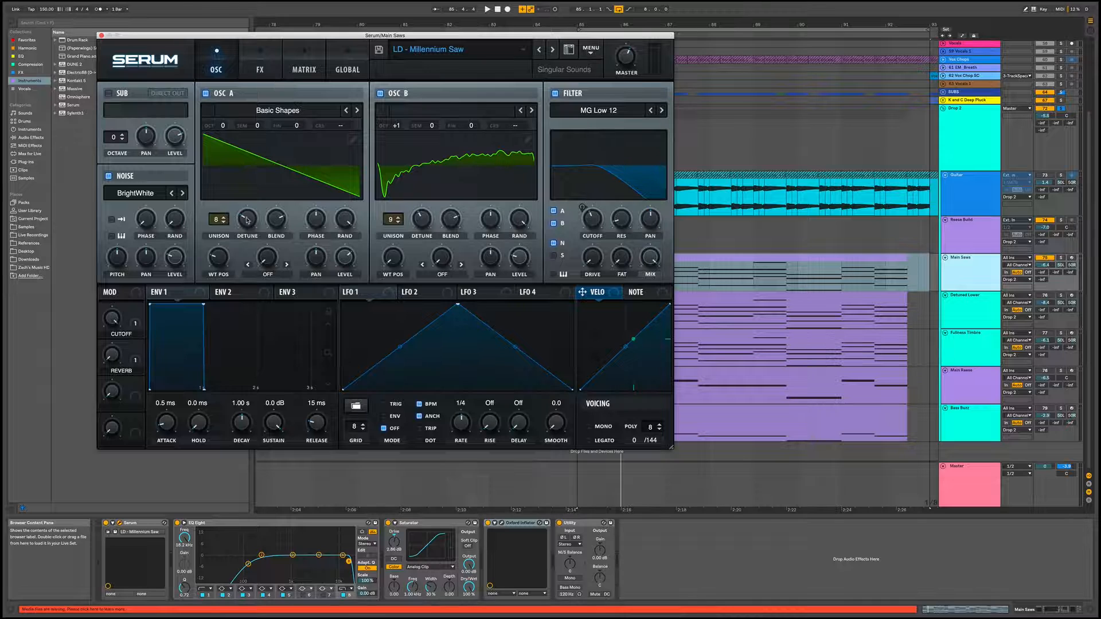
left_click(265, 53)
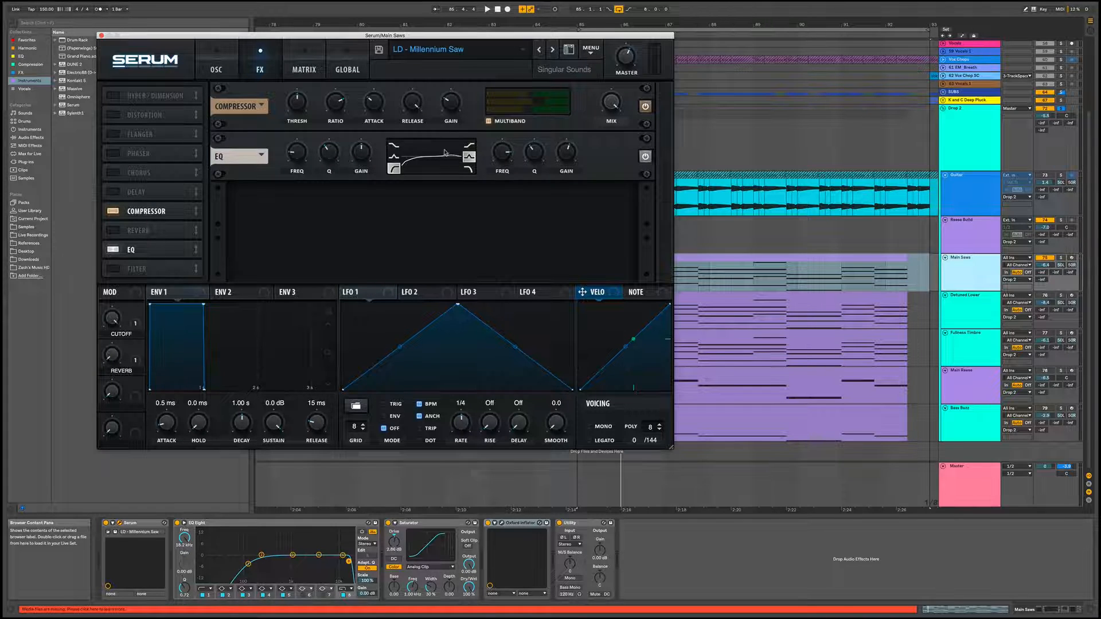
left_click(232, 52)
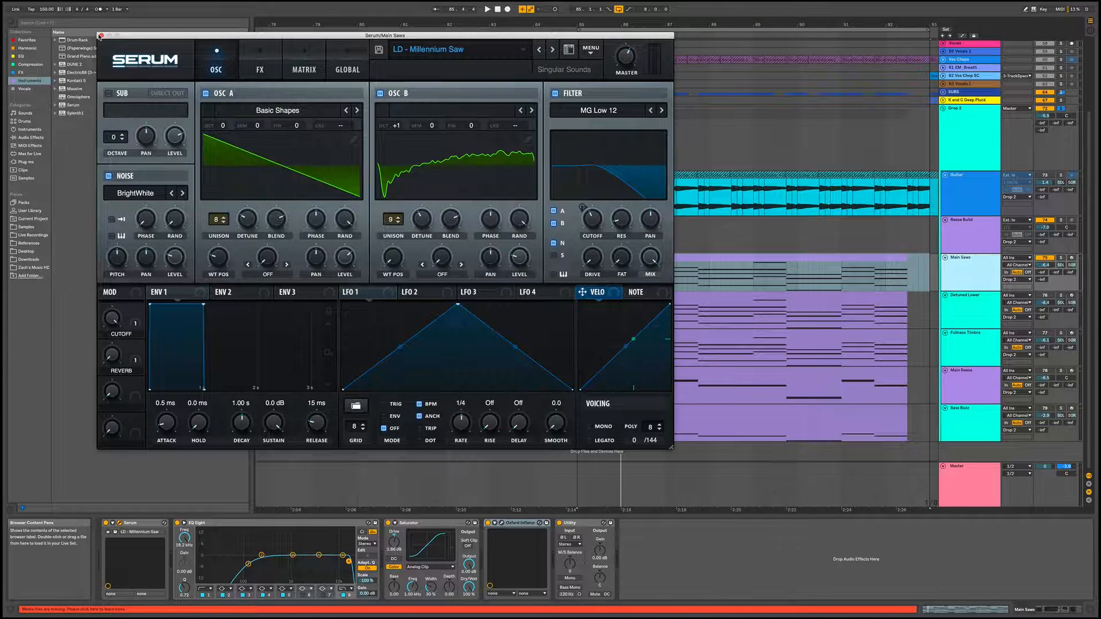
Close the Serum window and examine the EQ Eight and Oxford Inflator settings on the Main Saws track
left_click(101, 36)
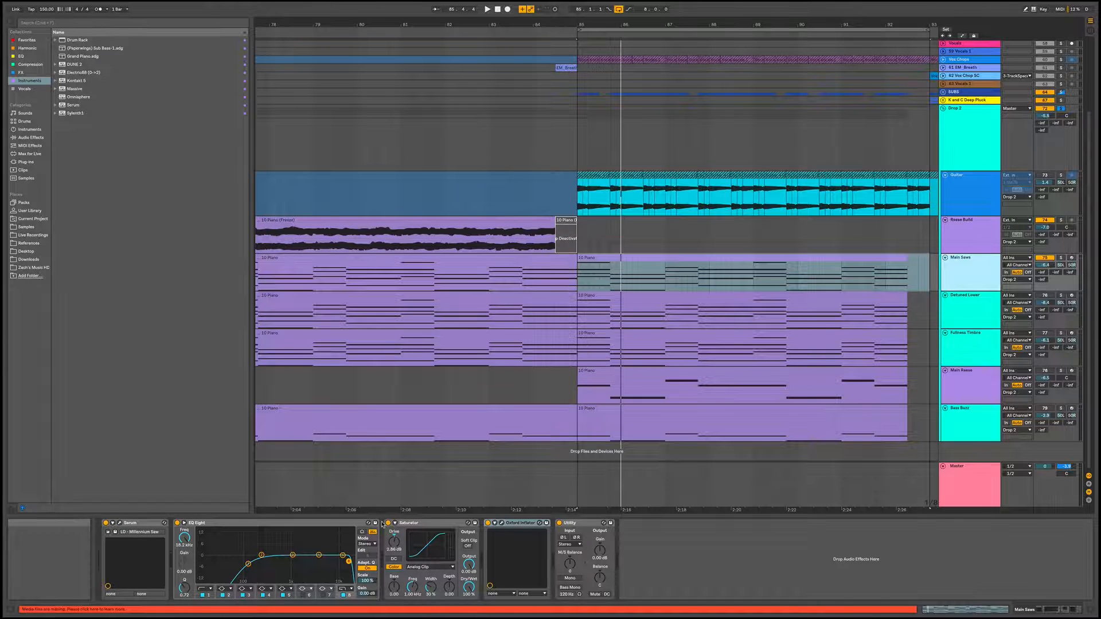
left_click(294, 523)
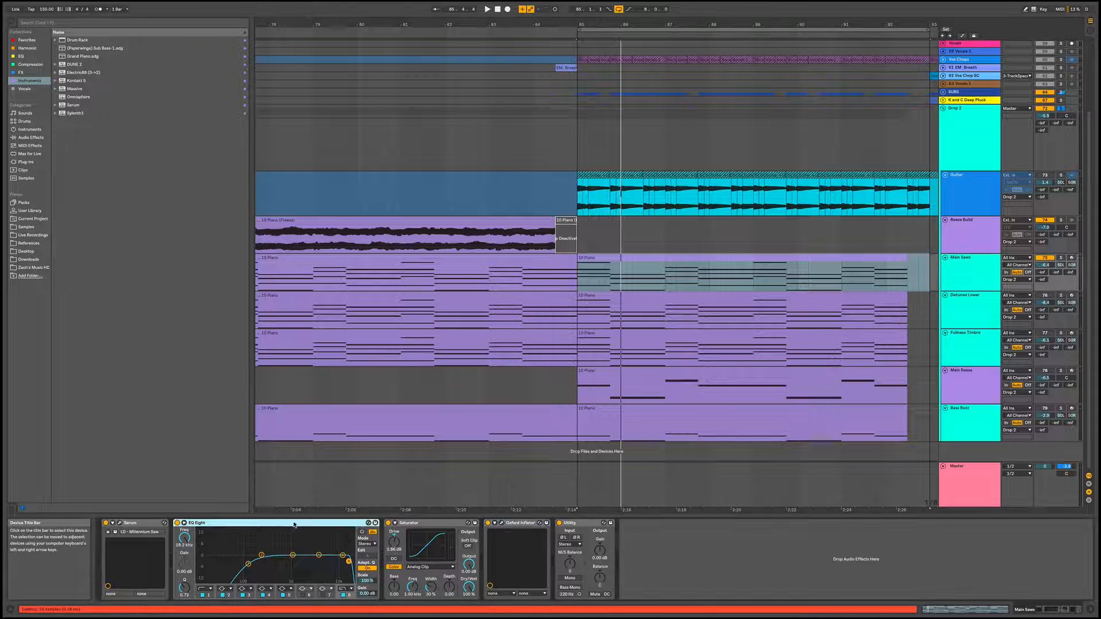
left_click(501, 525)
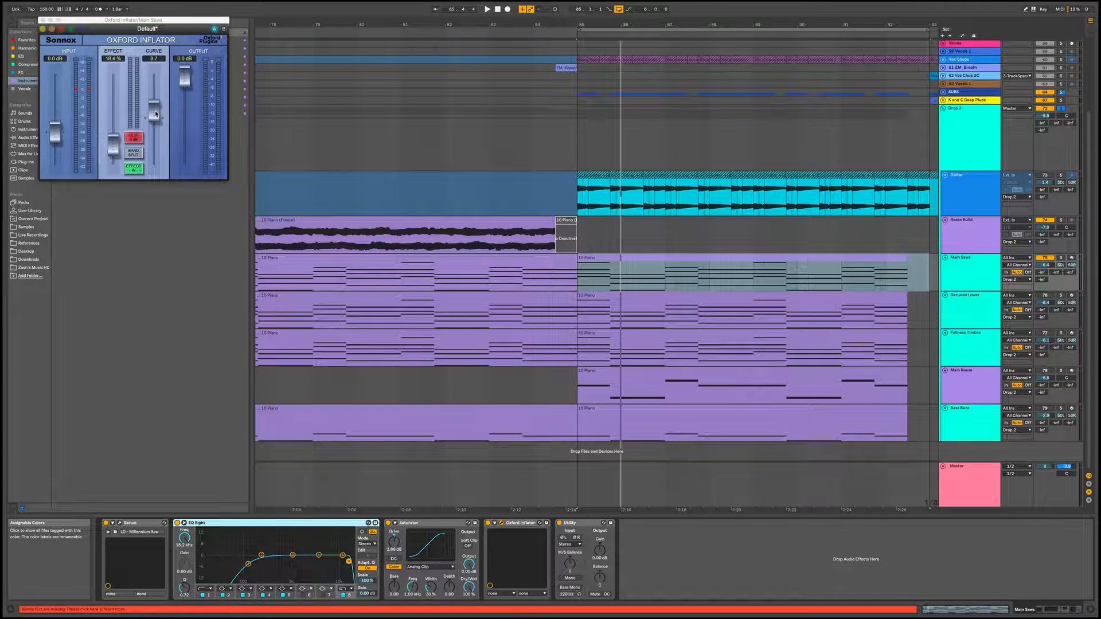
left_click(42, 20)
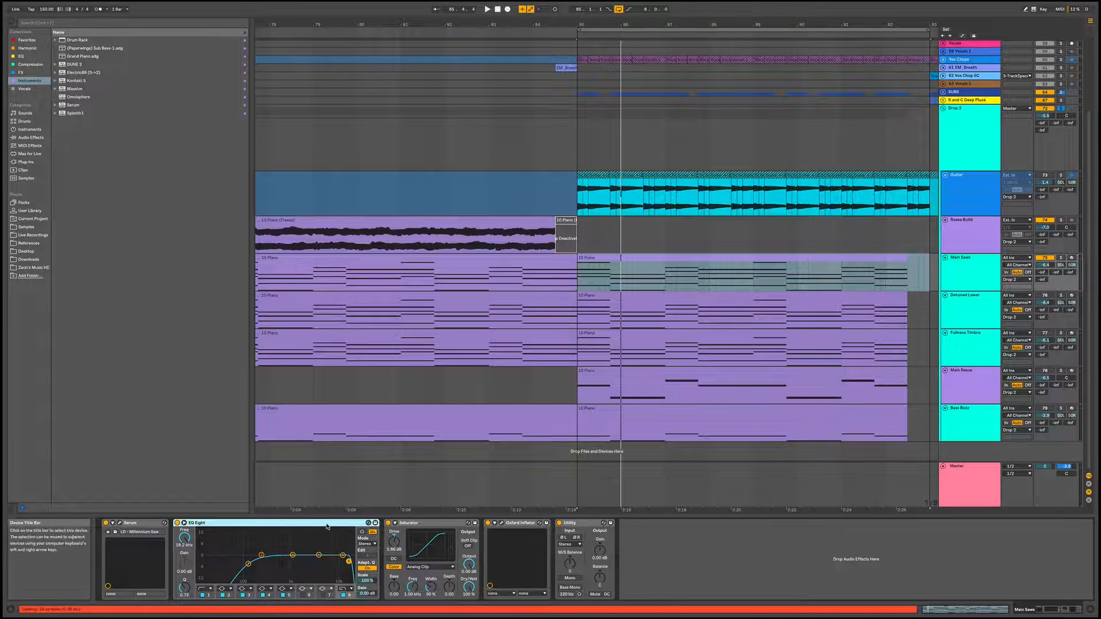
Compare the Main Saws loop with Saturator and Oxford Inflator bypassed and with both effects active again
left_click(430, 523)
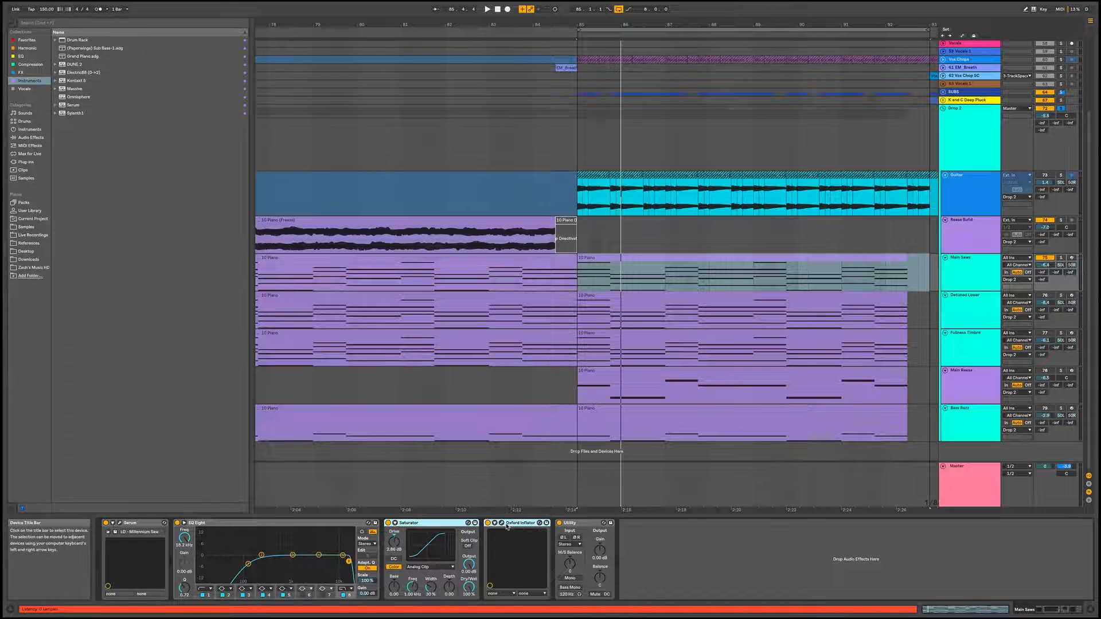
left_click(488, 523)
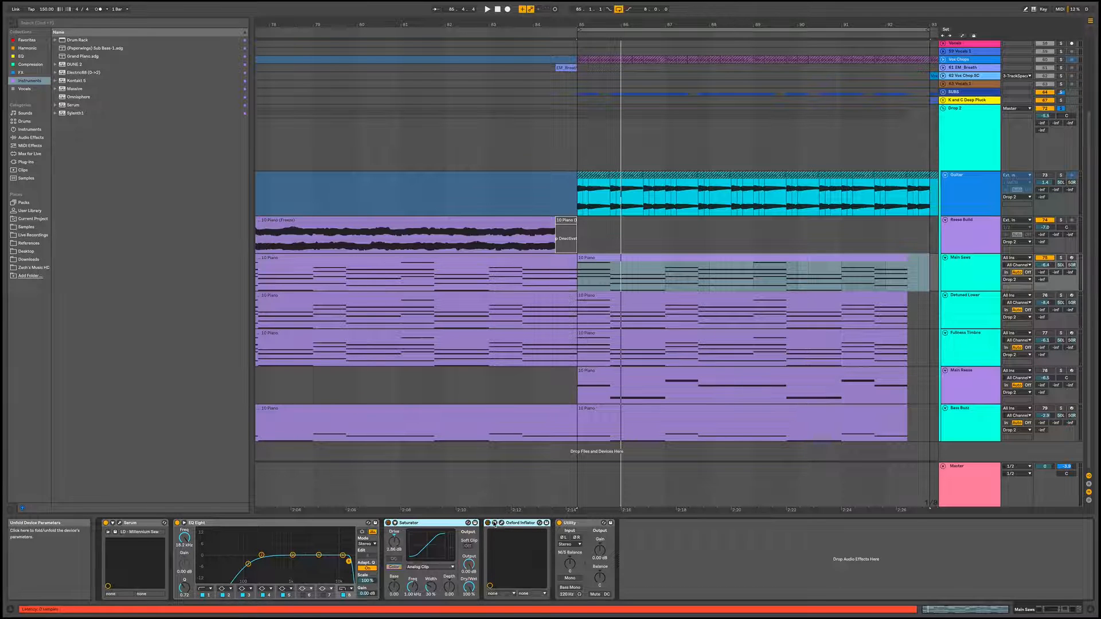
key("space")
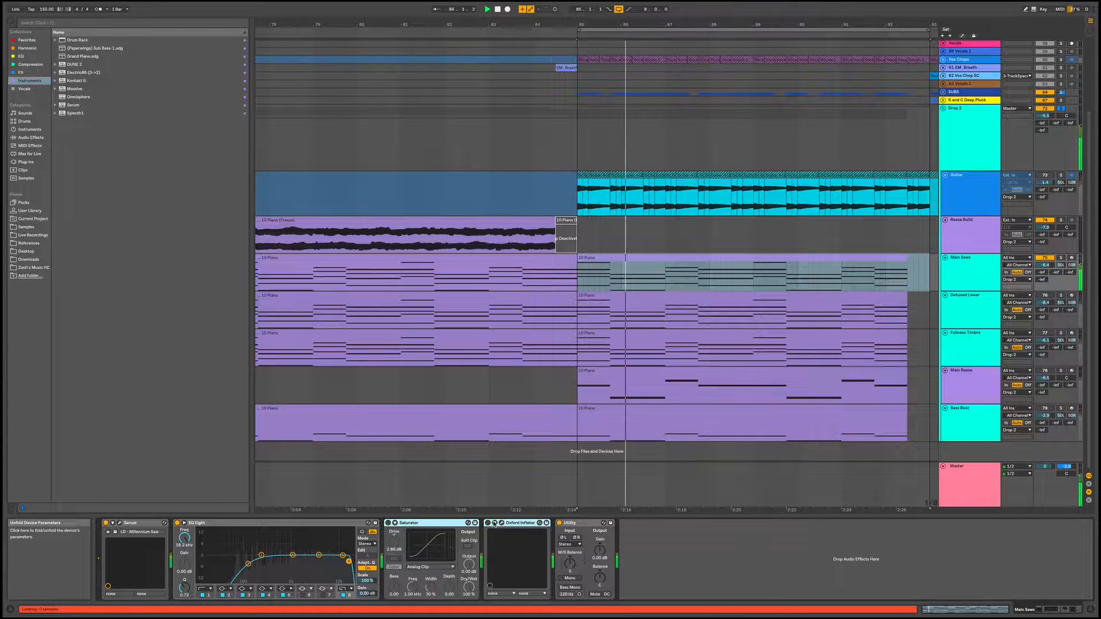
key("space")
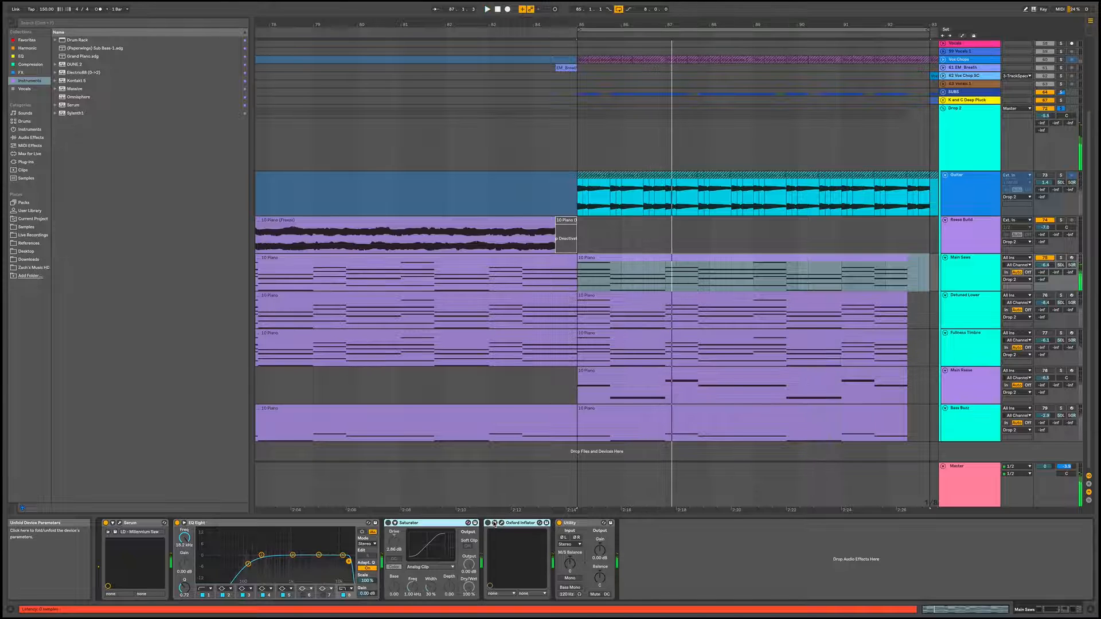
key("0")
key("space")
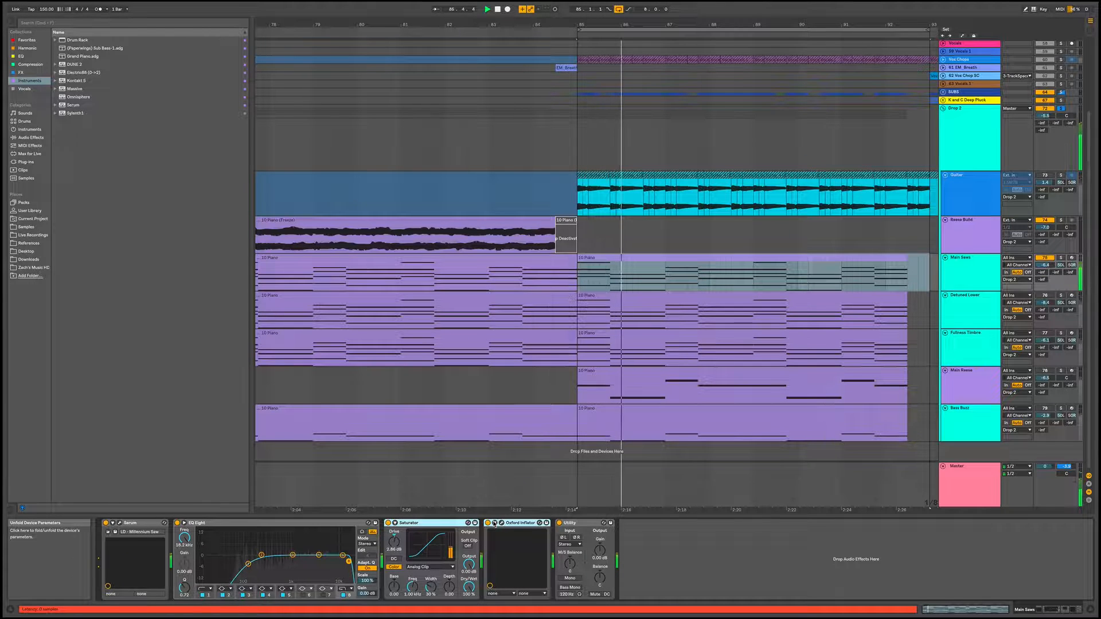
key("space")
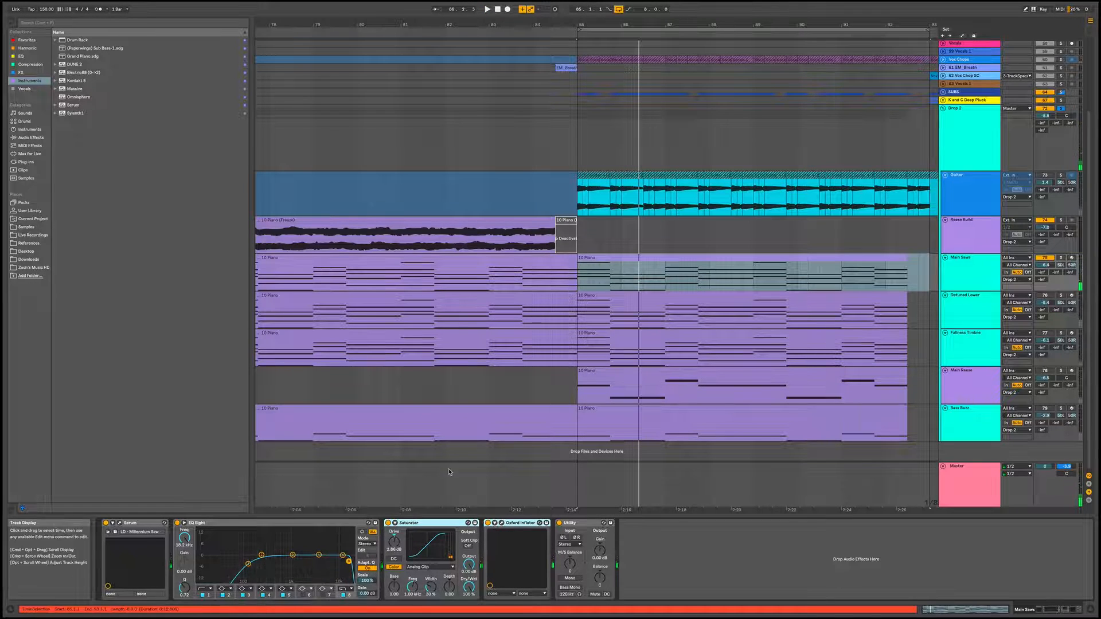
Select the Detuned Lower track's second-drop clip and play it with Main Saws muted
left_click(955, 259)
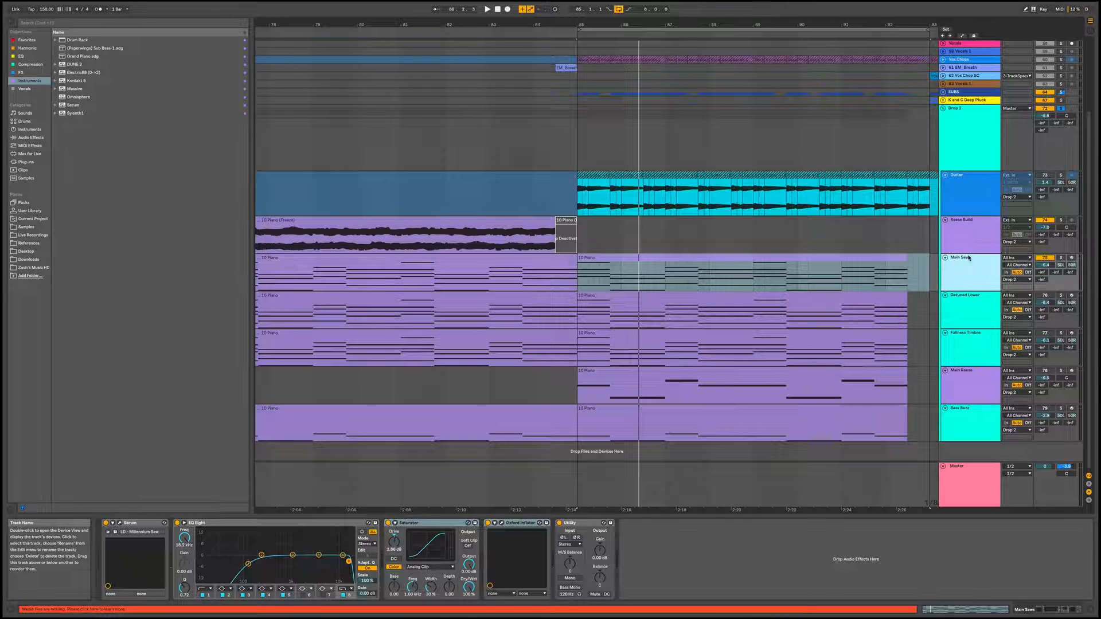
left_click(975, 305)
left_click(879, 301)
key("space")
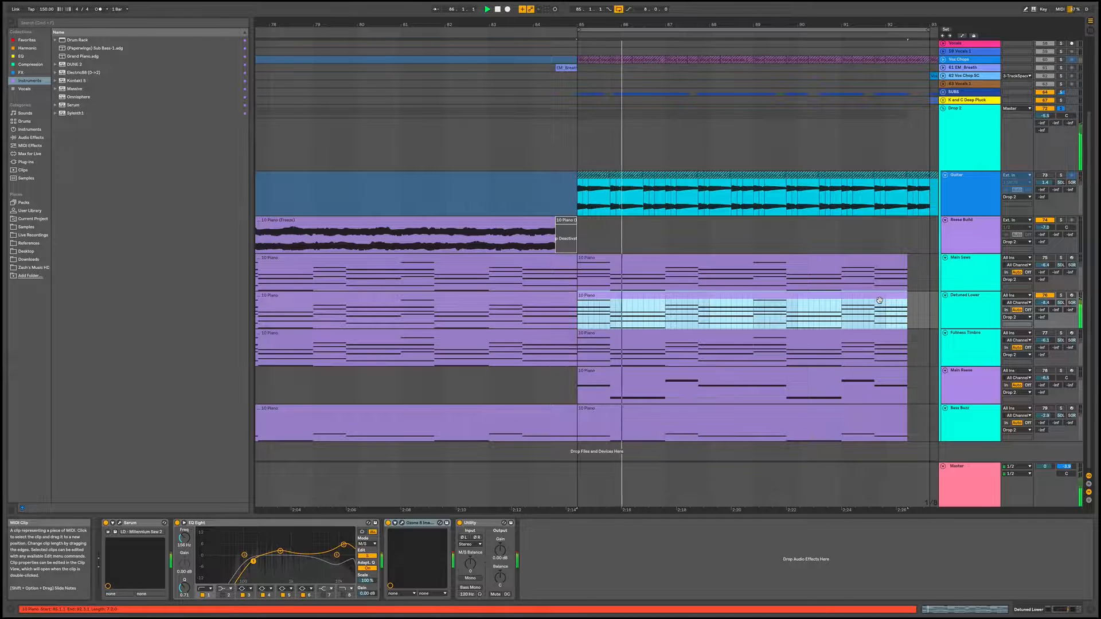
Reactivate Main Saws and play the loop, muting and unmuting Detuned Lower to compare the combined sound
left_click(1045, 258)
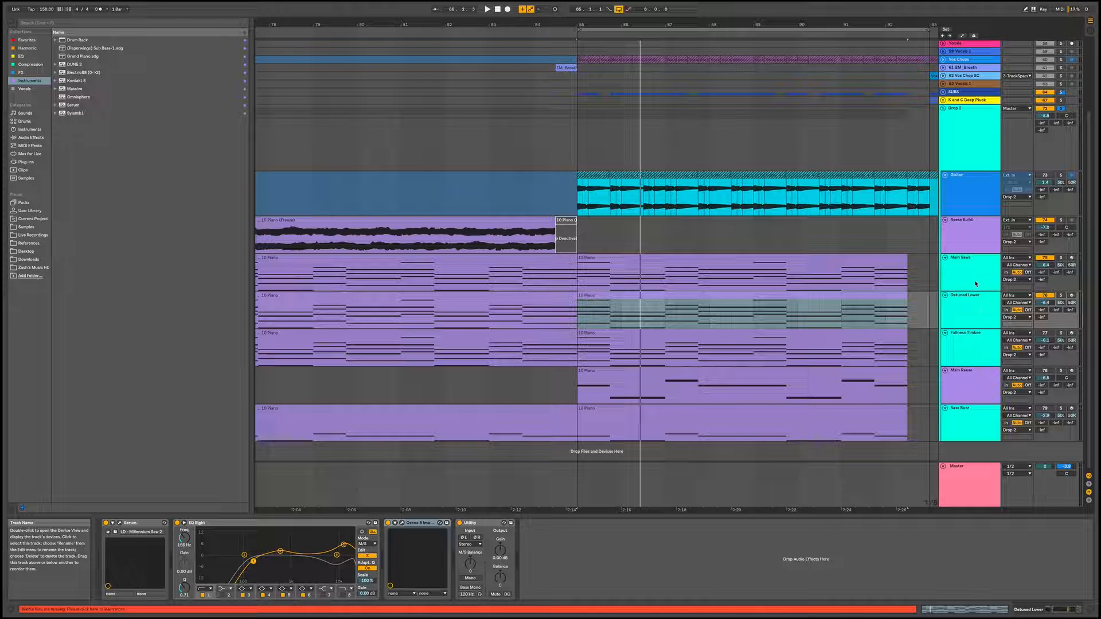
key("space")
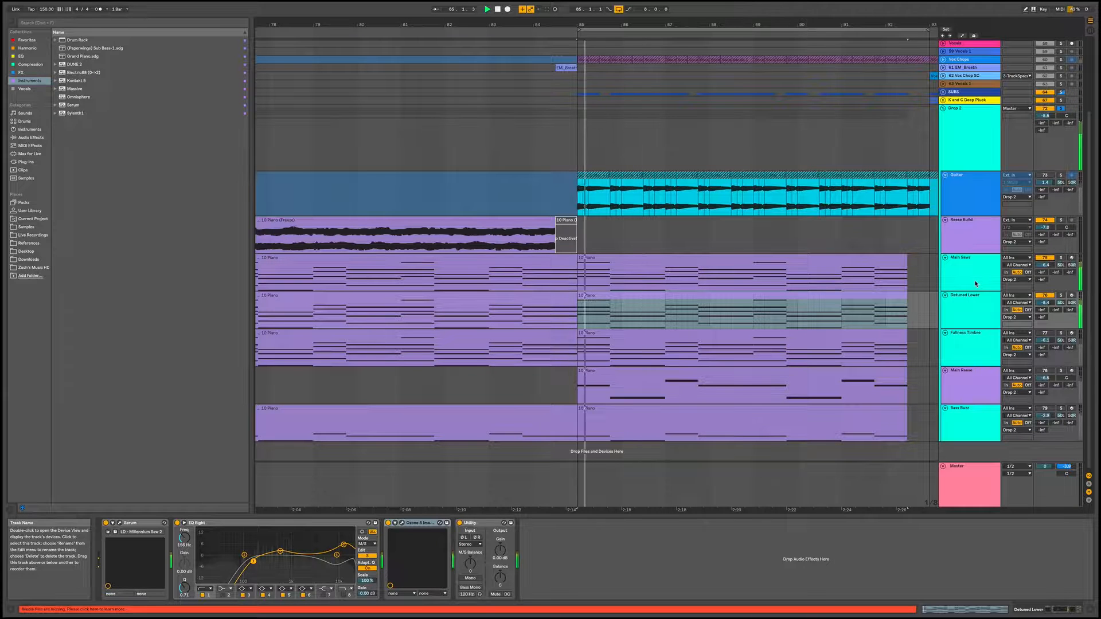
left_click(1044, 296)
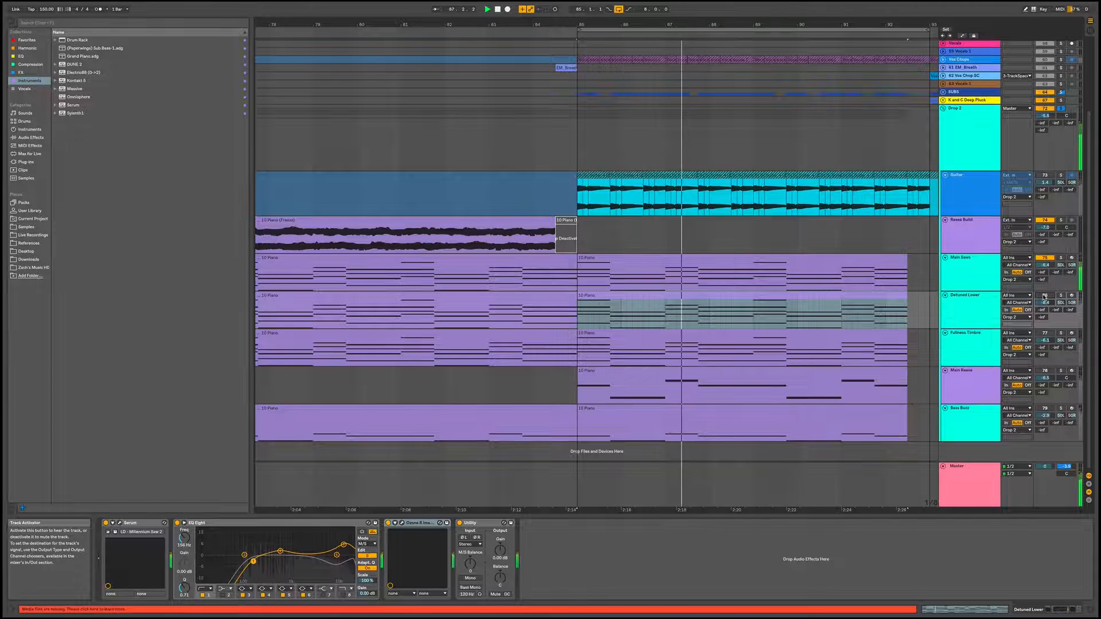
left_click(1044, 296)
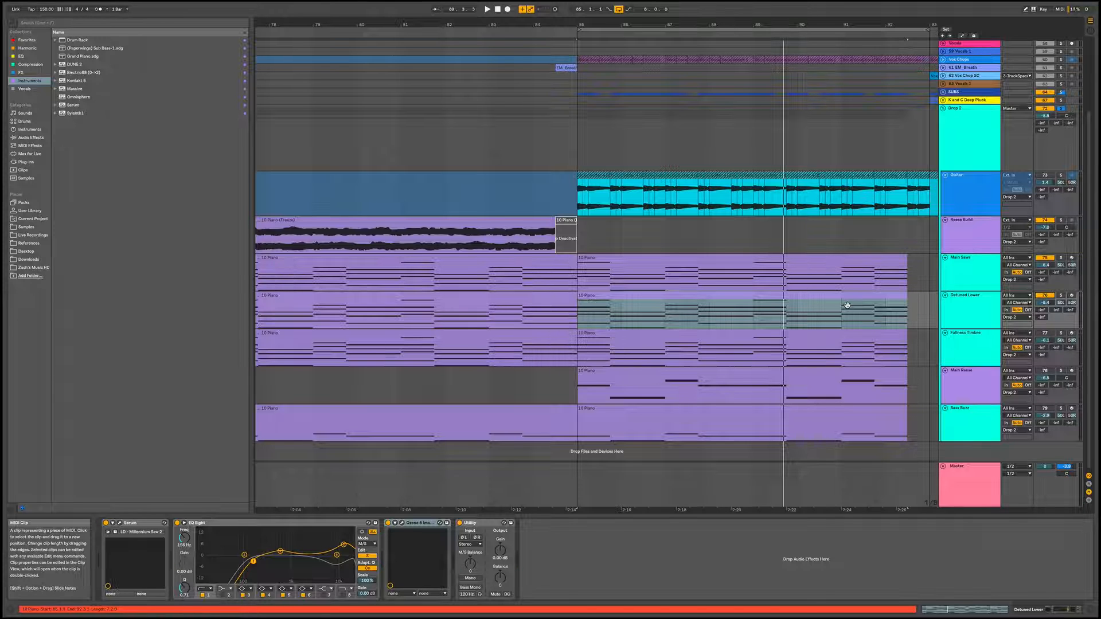
Examine Detuned Lower's EQ Eight in M/S mode, switching the edited channel between the side and mid curves
left_click(977, 311)
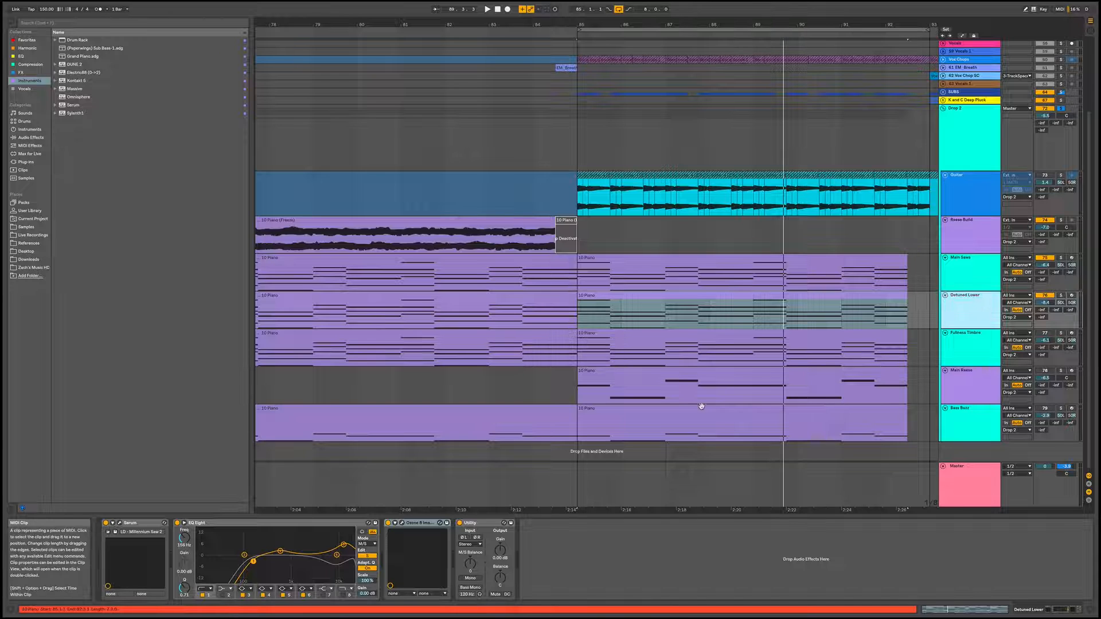
left_click(216, 525)
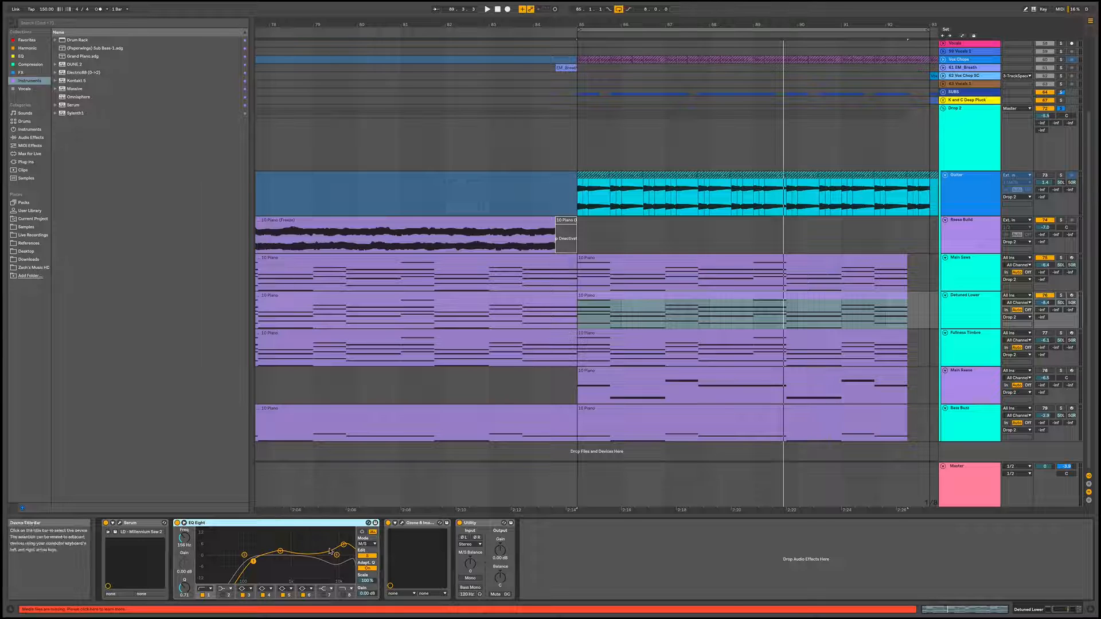
left_click(365, 555)
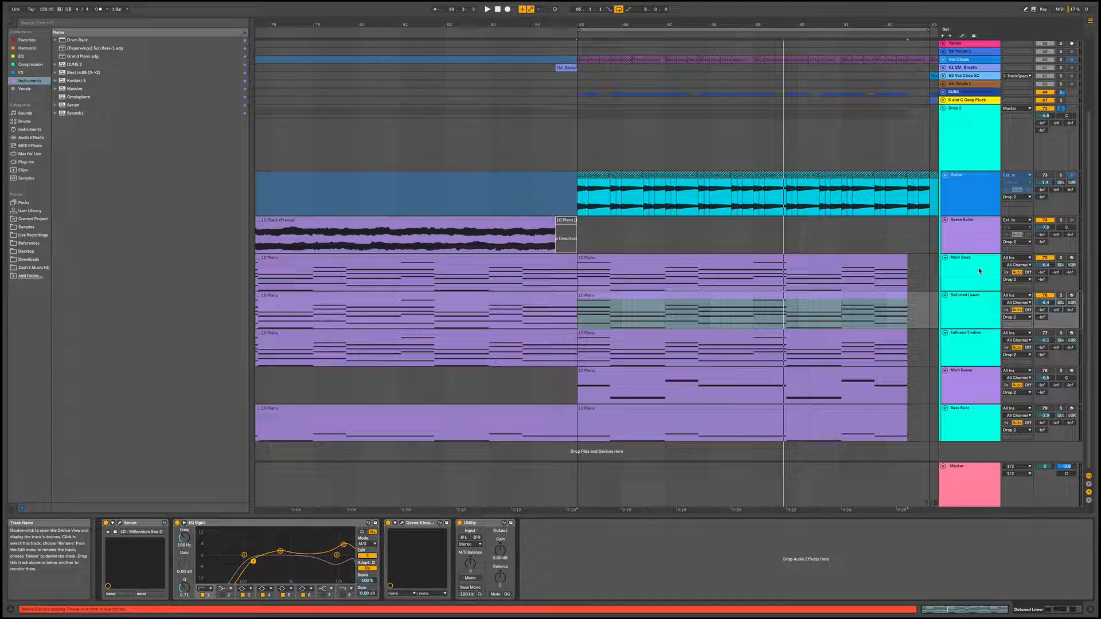
left_click(971, 312)
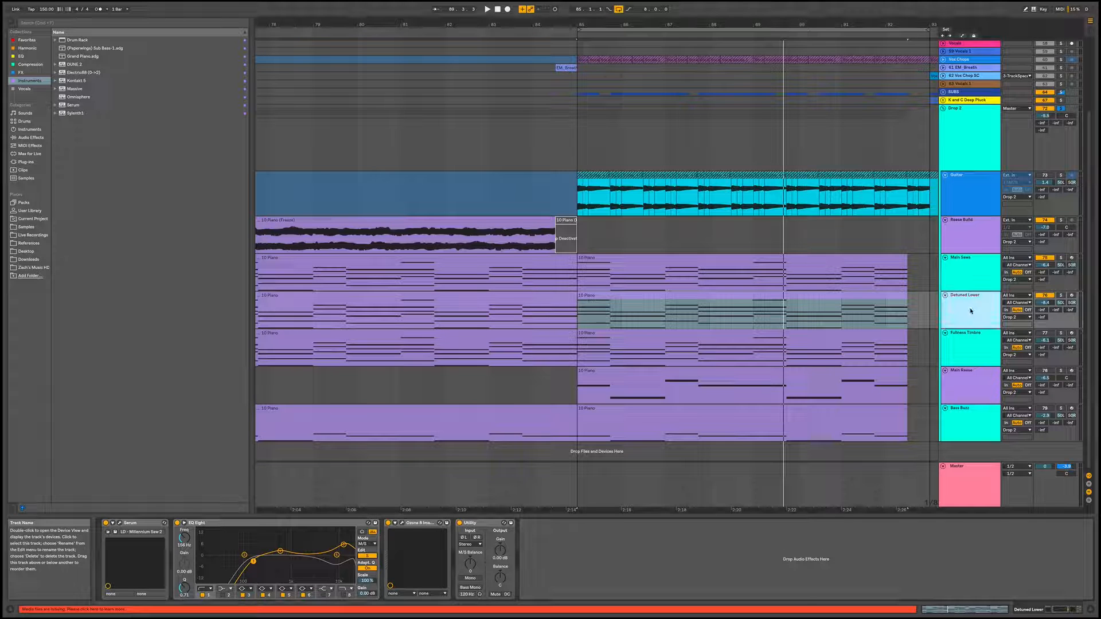
left_click(367, 556)
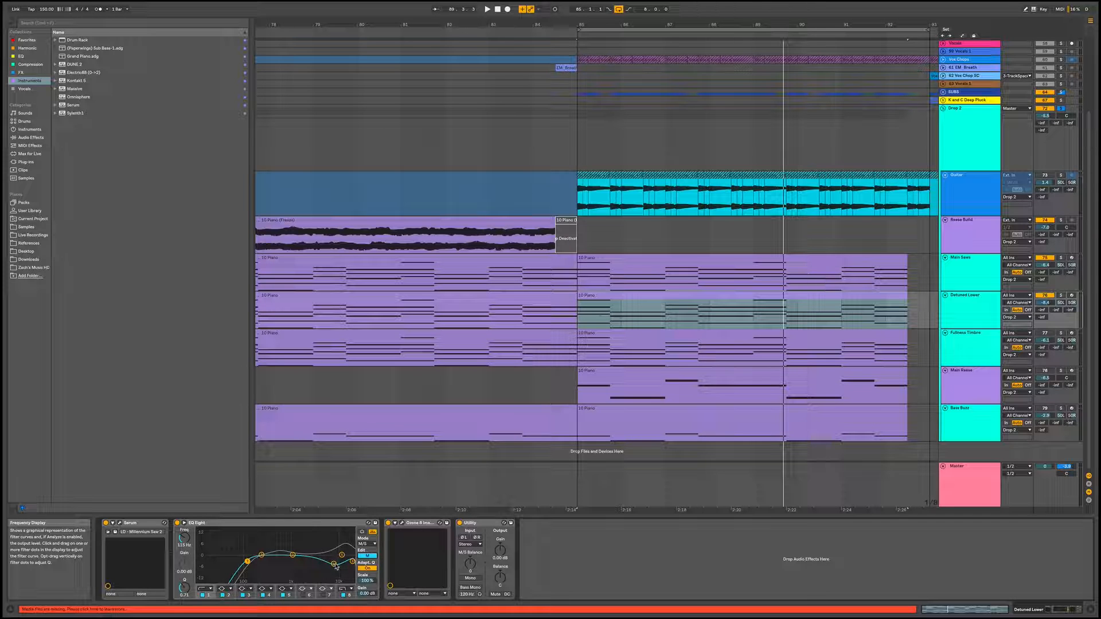
Examine the stereo width bands of the Ozone 8 Imager on Detuned Lower and close its window
left_click(403, 523)
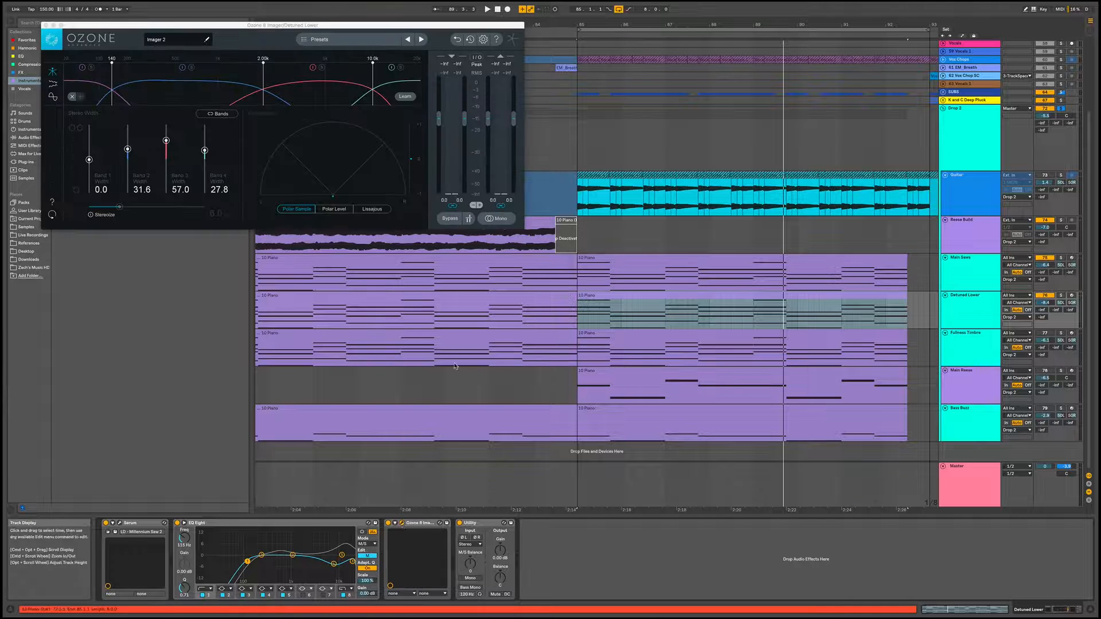
left_click_drag(324, 26, 419, 137)
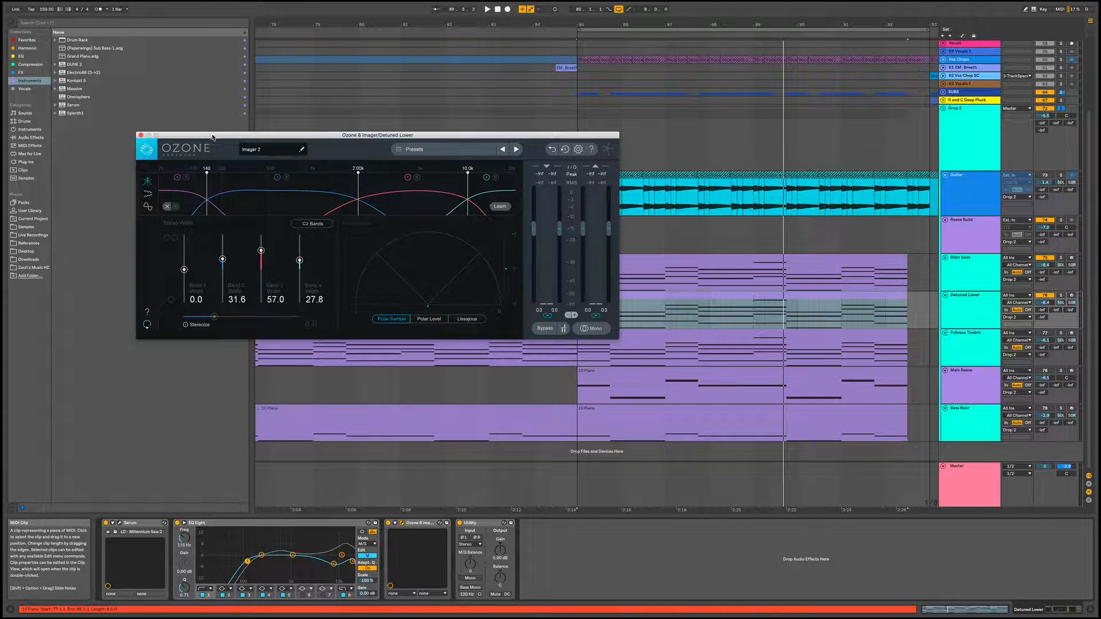
left_click_drag(212, 138, 241, 131)
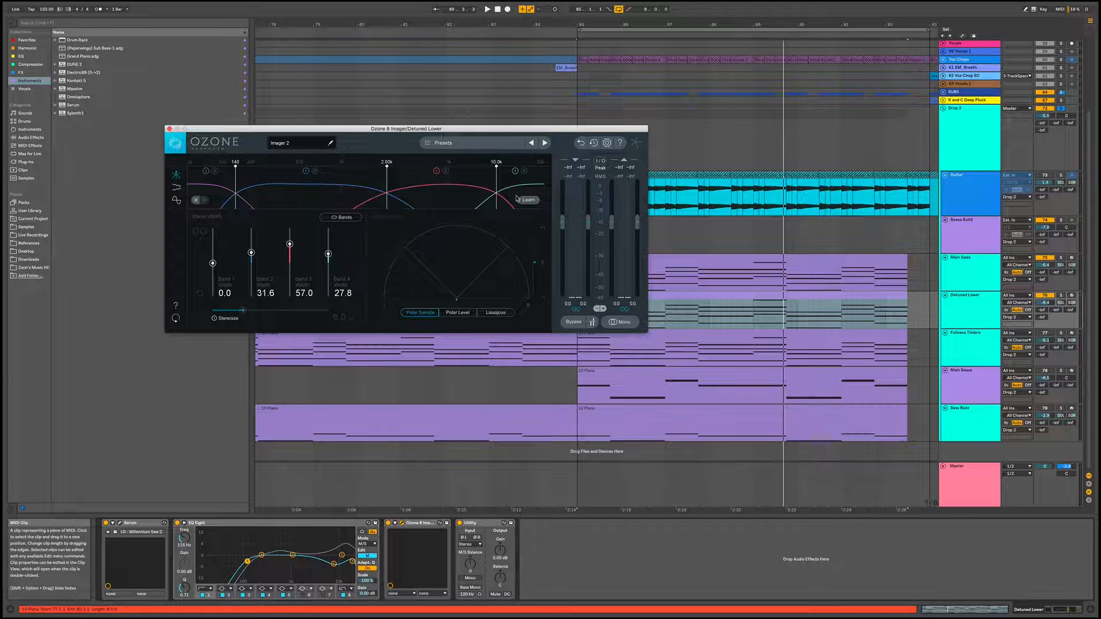
left_click(170, 129)
Audition Detuned Lower with the Ozone Imager bypassed and re-enabled, then reactivate the Main Saws track
left_click(388, 523)
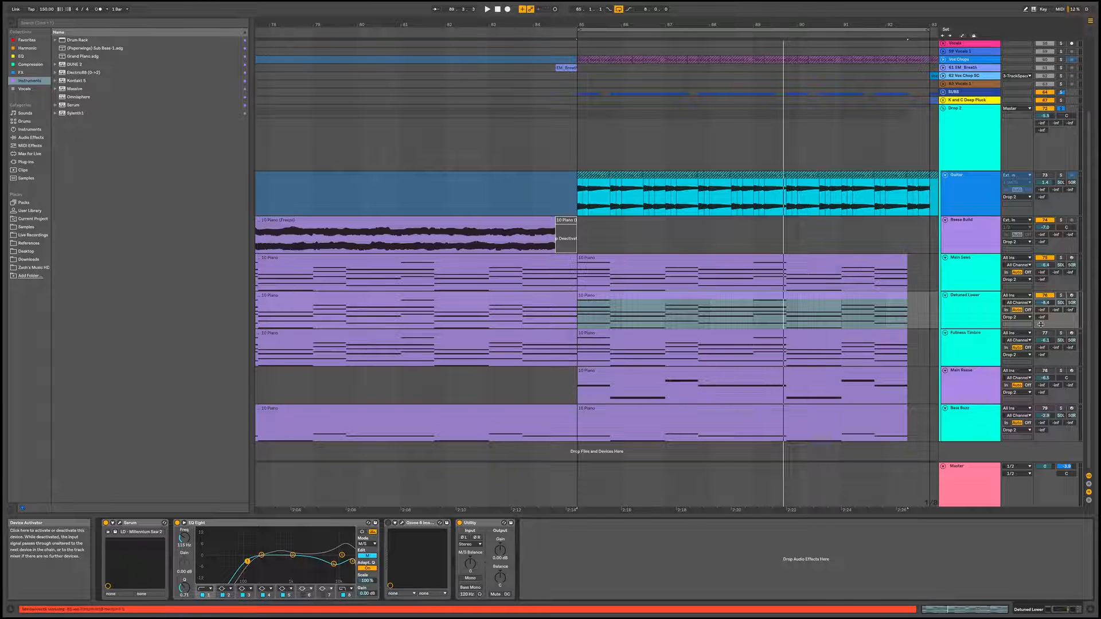
left_click(662, 298)
key("space")
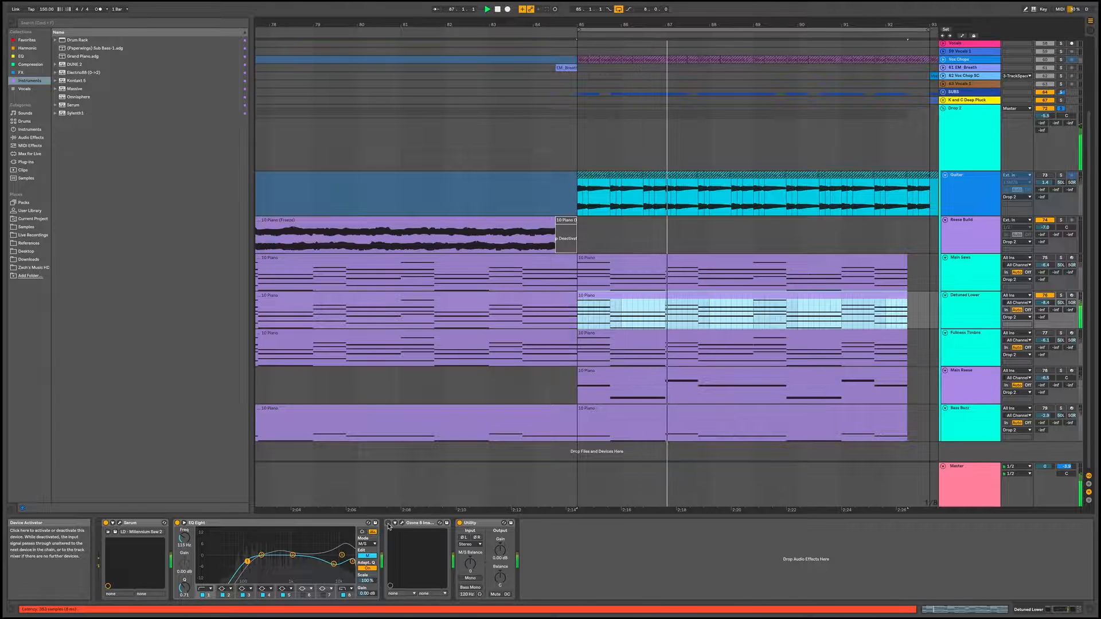
left_click(388, 523)
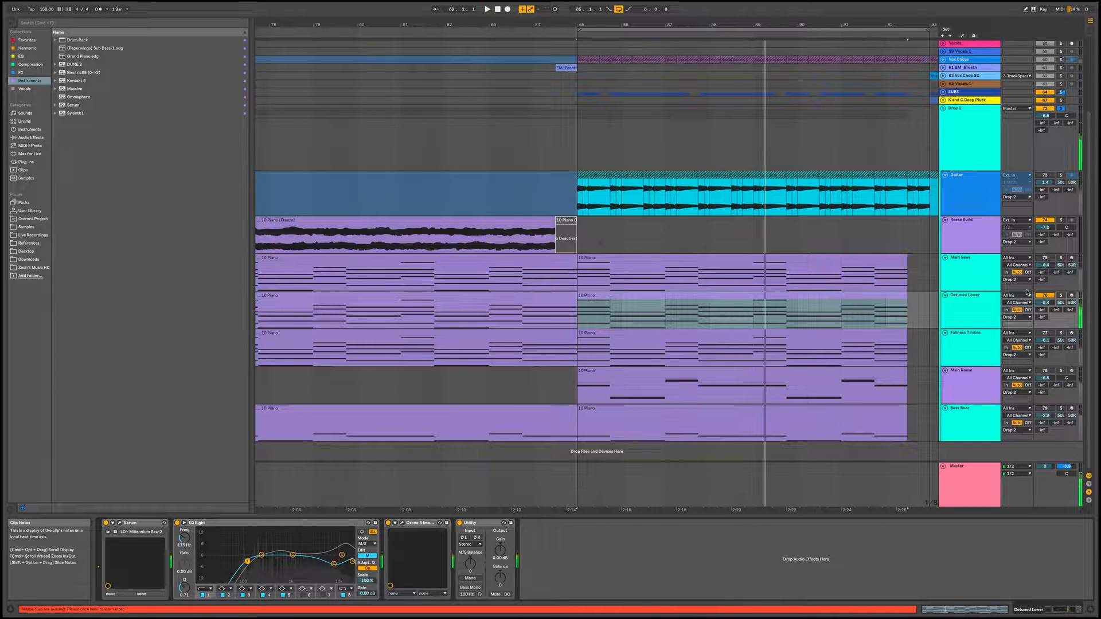
left_click(1047, 258)
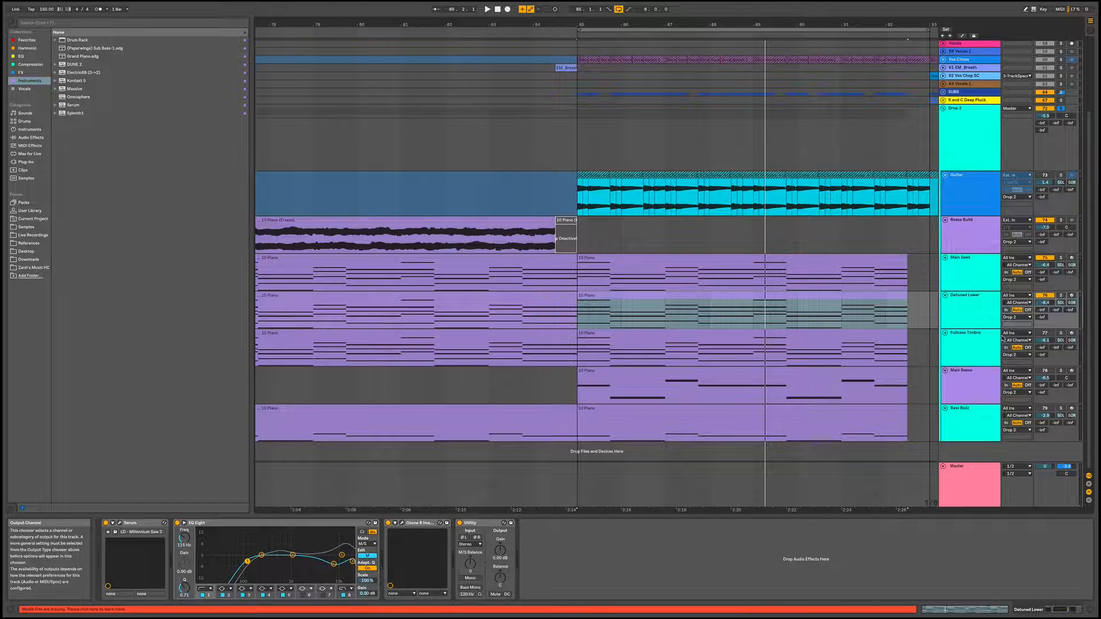
Solo the Fullness Timbre track and examine the CHORD - Simple preset in its Serum, closing the plug-in window
left_click(974, 351)
left_click(1061, 333)
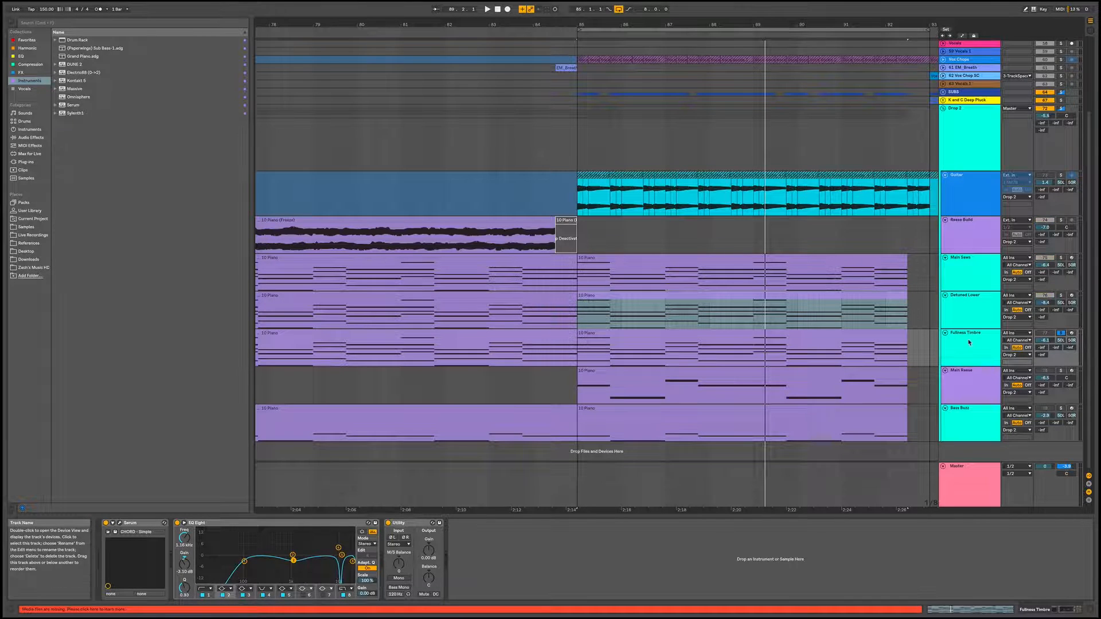
left_click(976, 344)
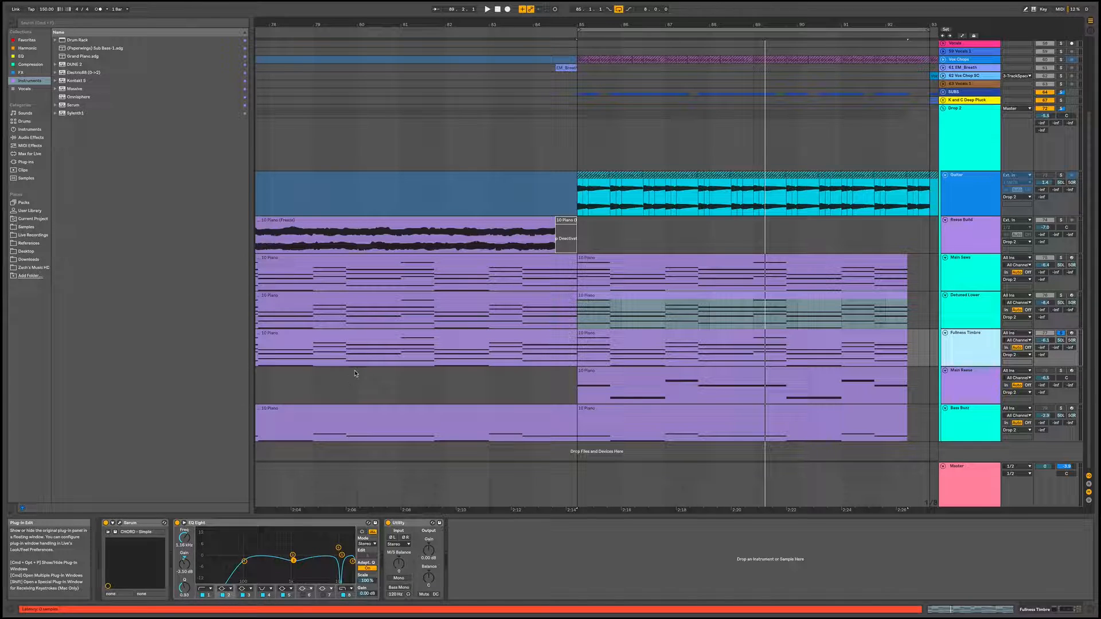
key("super+alt+p")
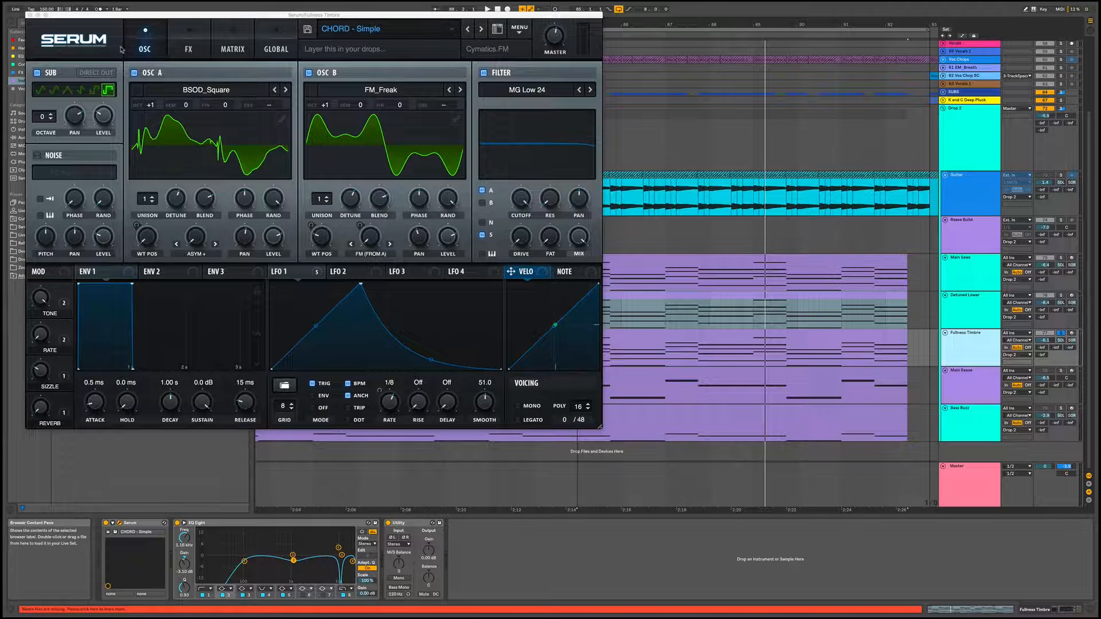
left_click(31, 15)
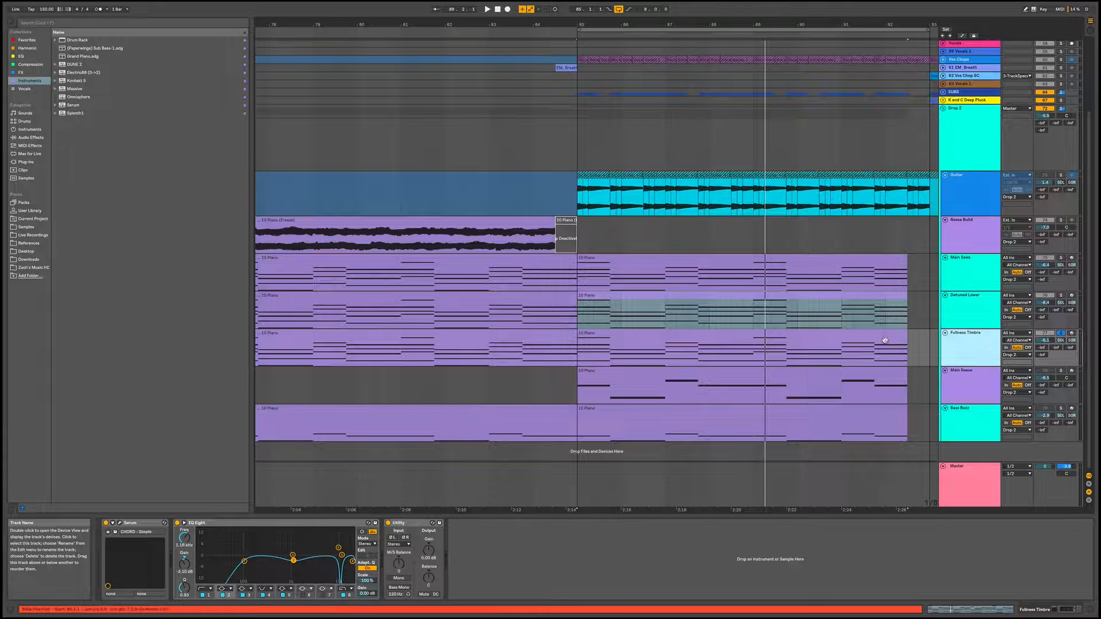
Audition the soloed Fullness Timbre track's clip in the second drop
left_click(810, 336)
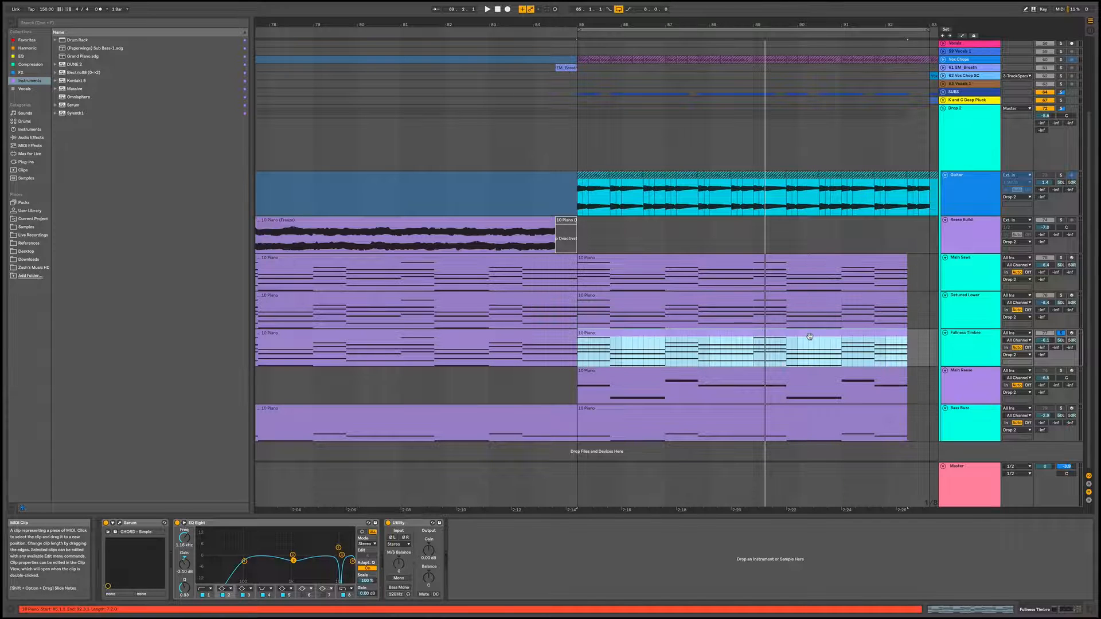
key("space")
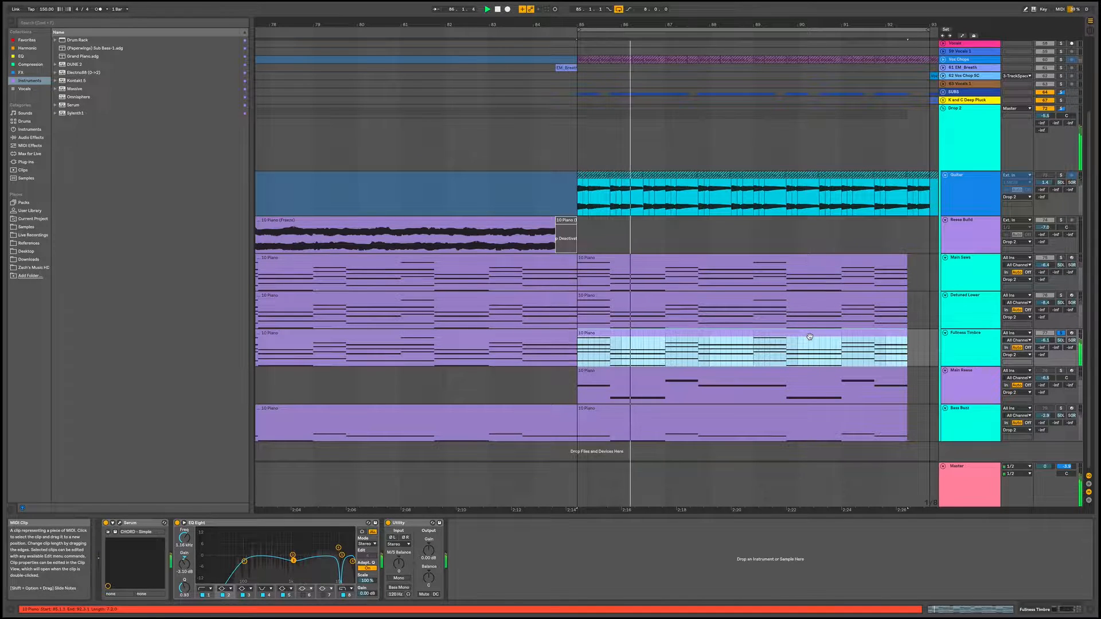
key("space")
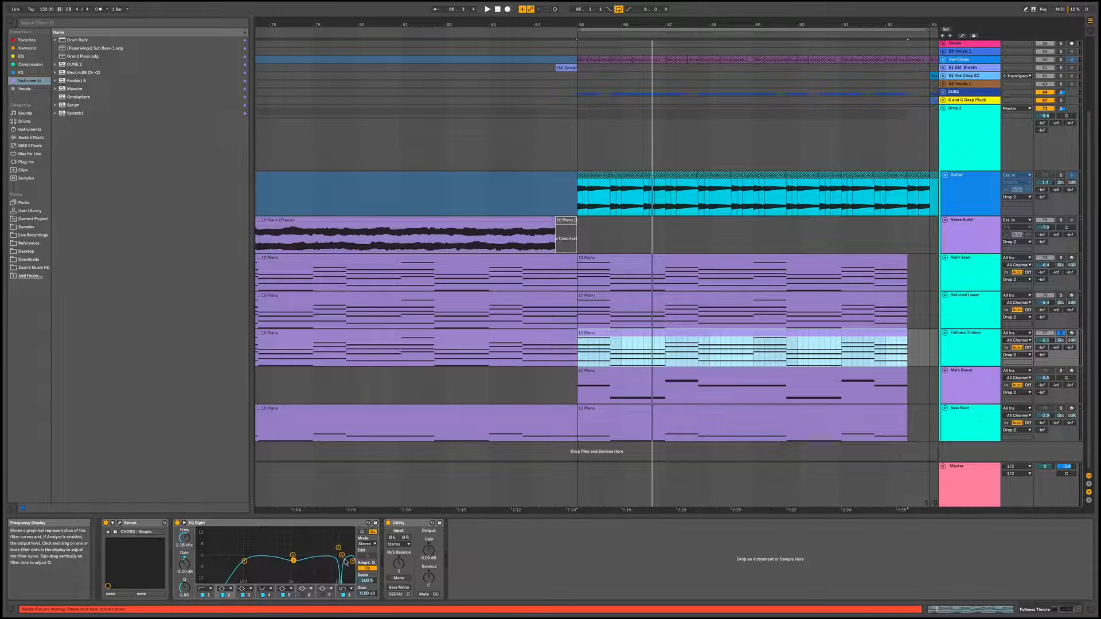
Activate and solo the Main Reese track and select its clip in the second drop
left_click(1045, 370)
left_click(1061, 370)
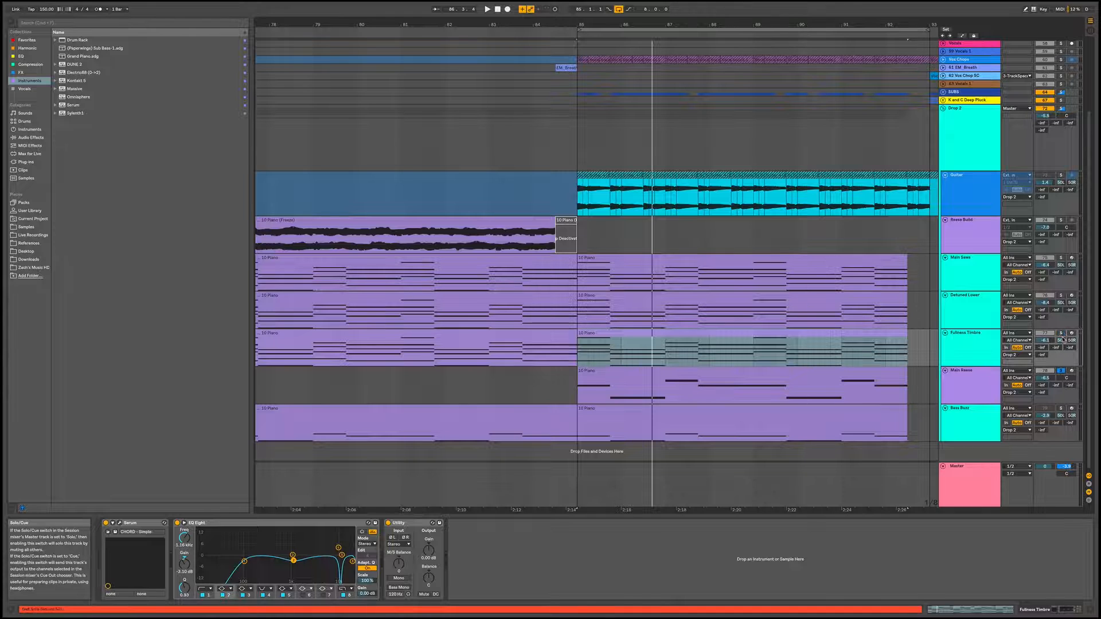
left_click(988, 384)
left_click(788, 376)
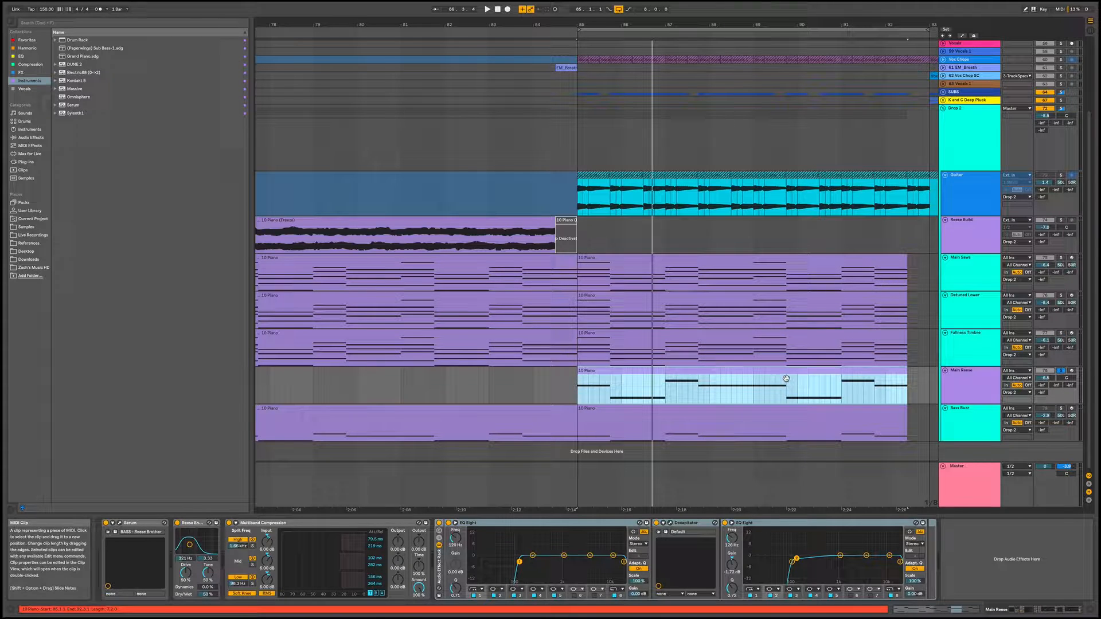
Examine the MIDI notes of the Main Reese clip and return to the track's device chain
double_click(674, 375)
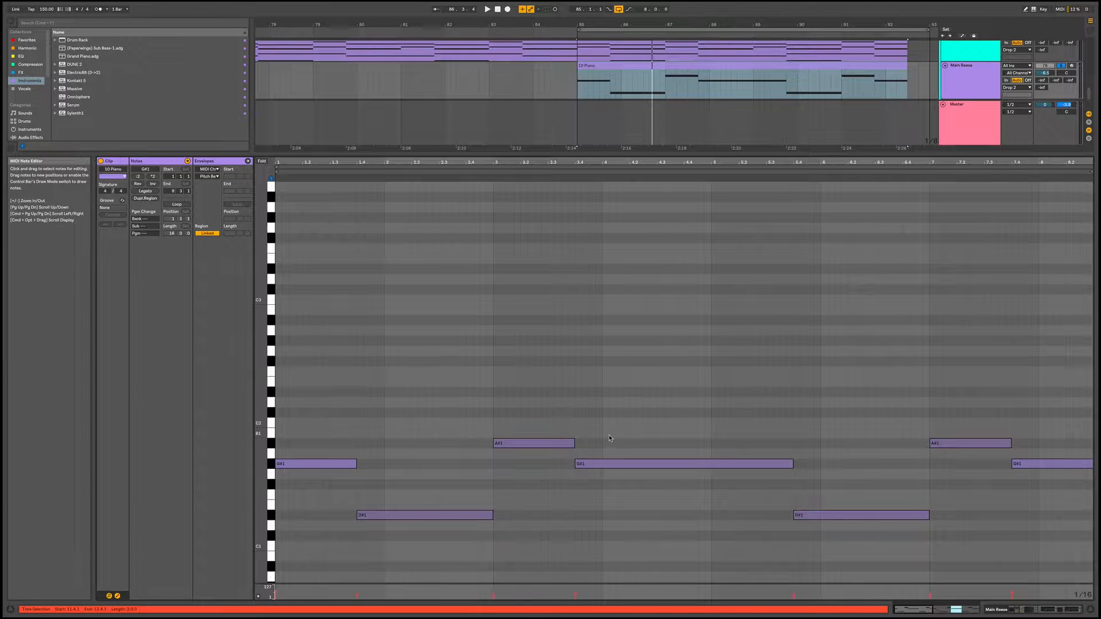
key("super+alt+l")
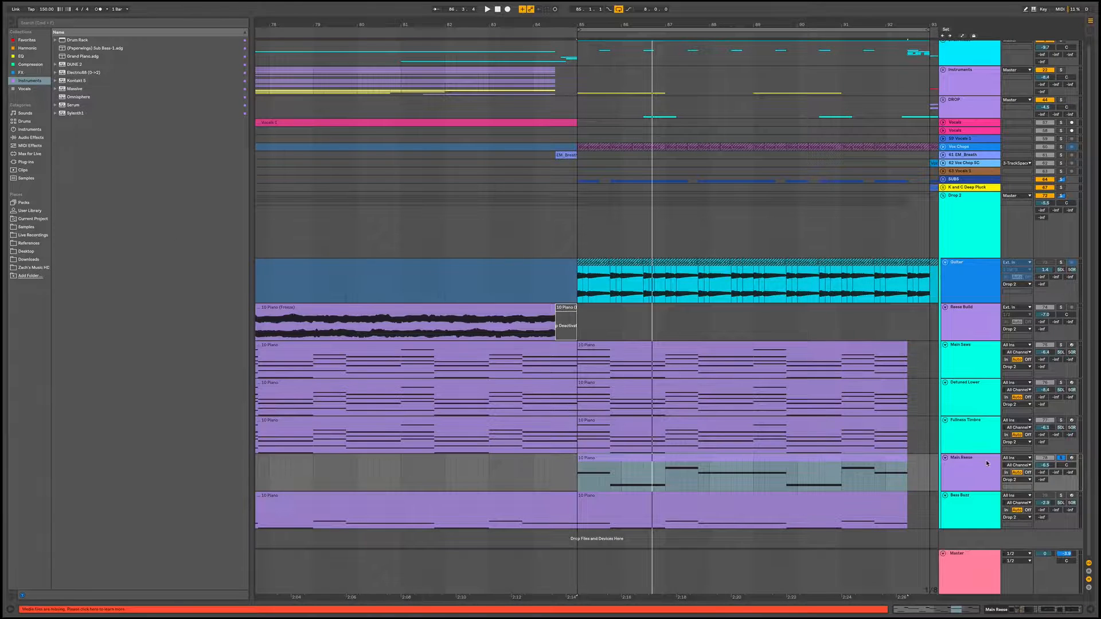
key("super+alt+l")
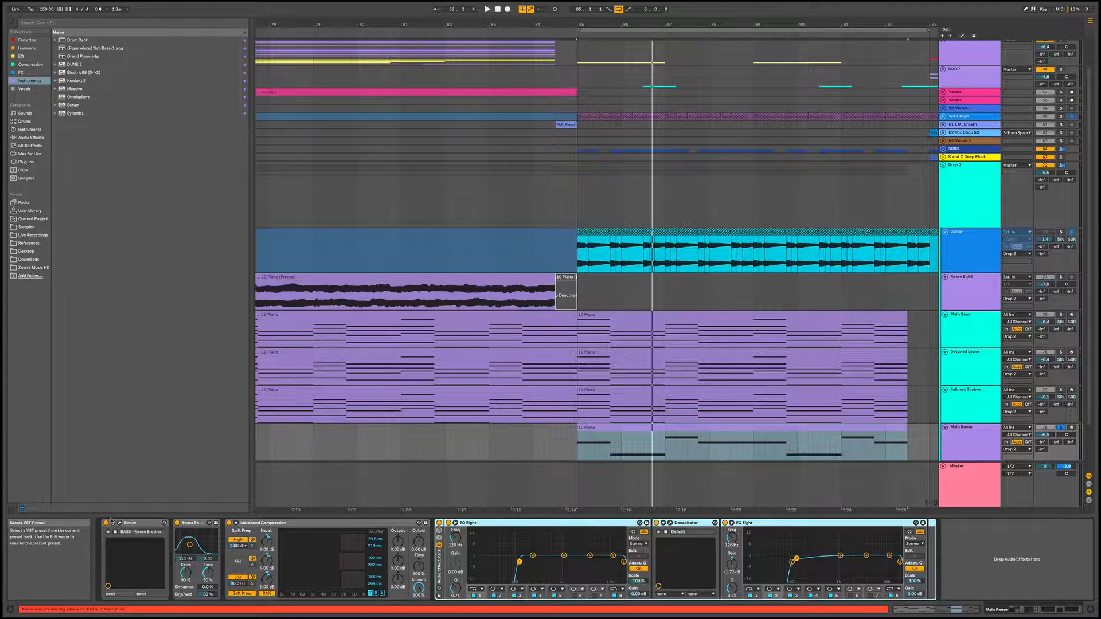
Examine the Overdrive and Multiband Compression devices on Main Reese and audition its clip soloed
left_click(189, 523)
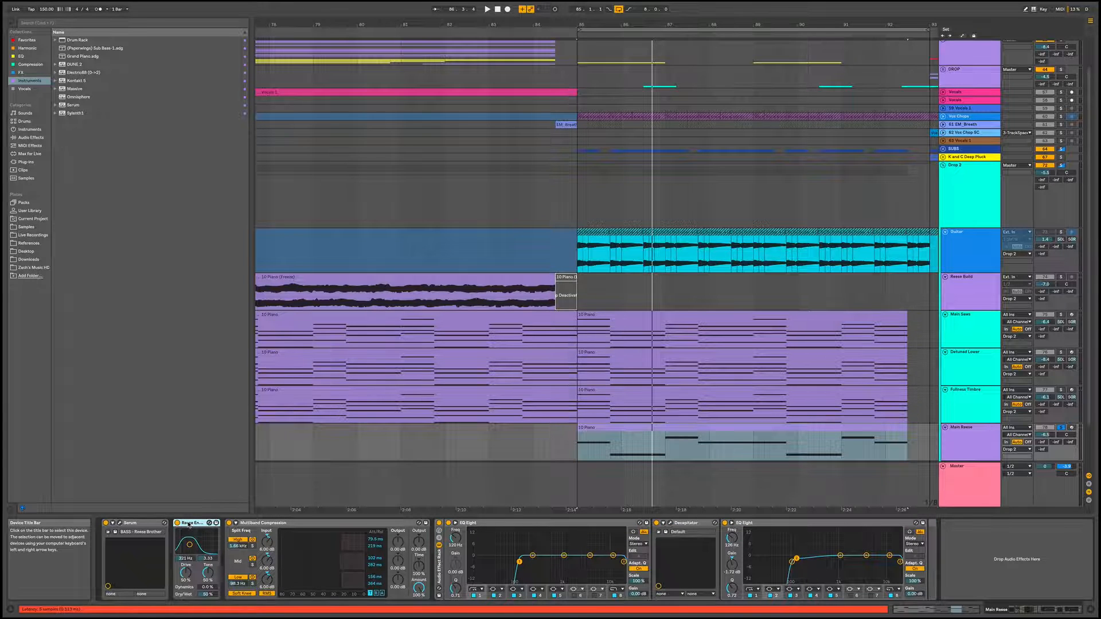
left_click(302, 523)
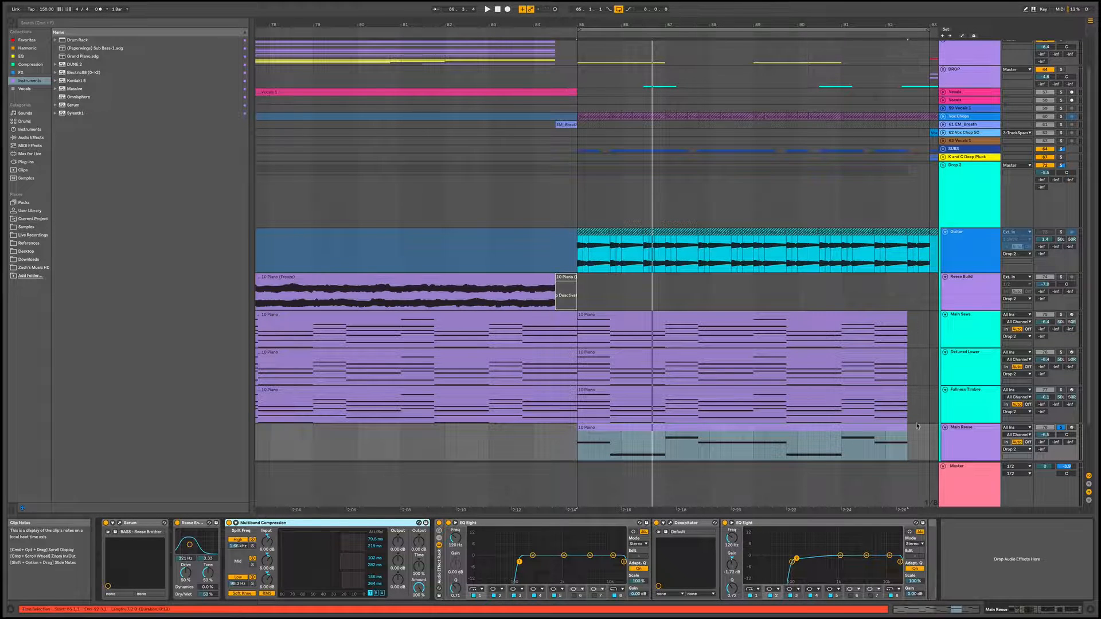
left_click(859, 431)
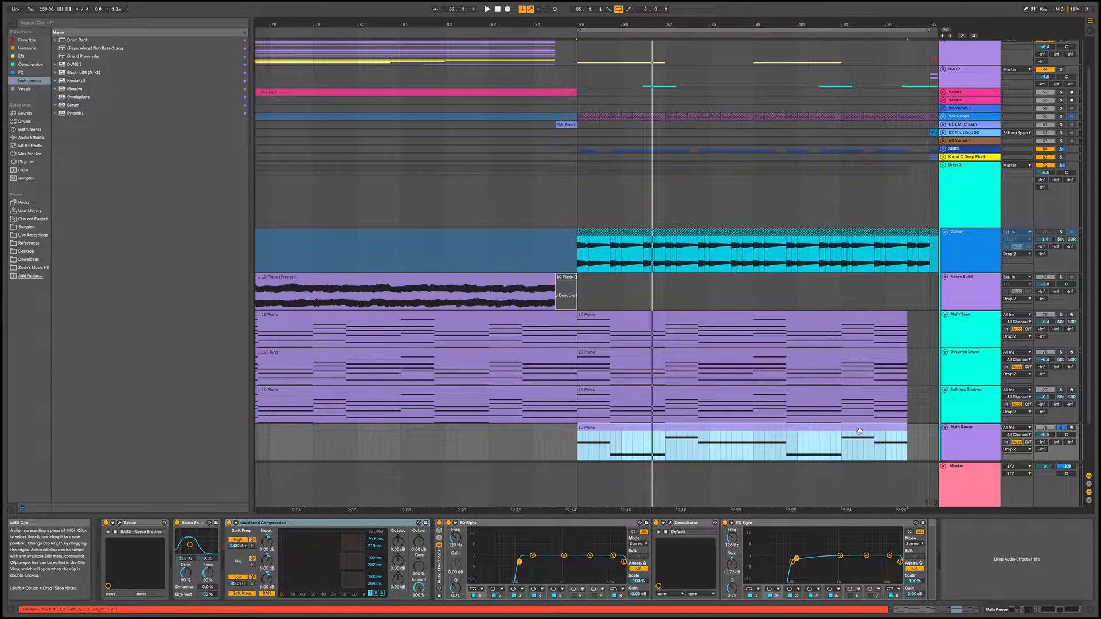
key("space")
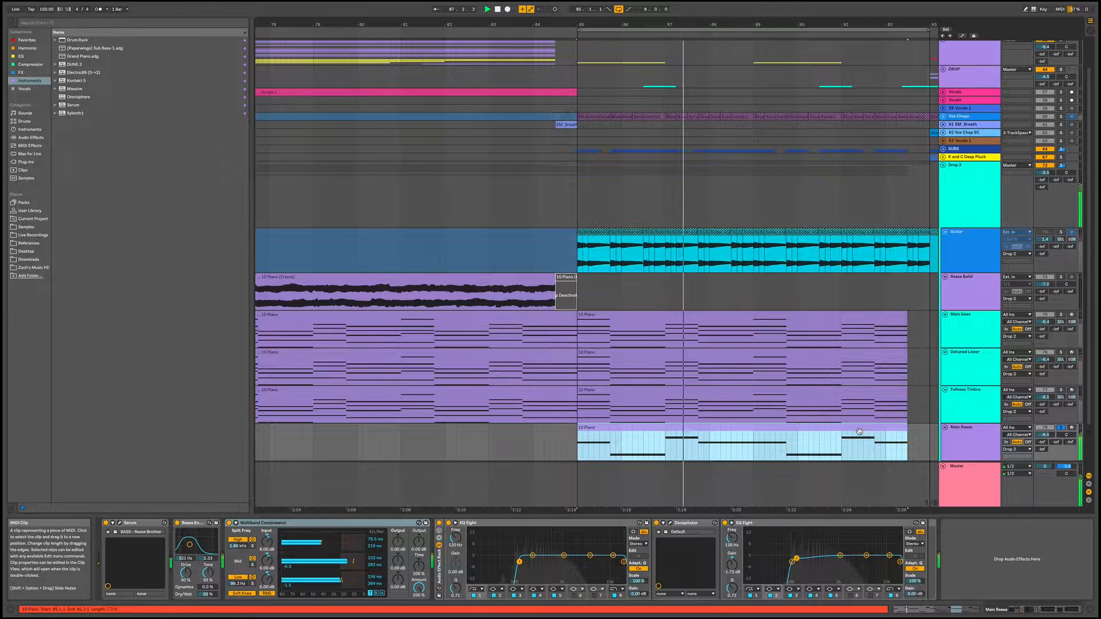
key("space")
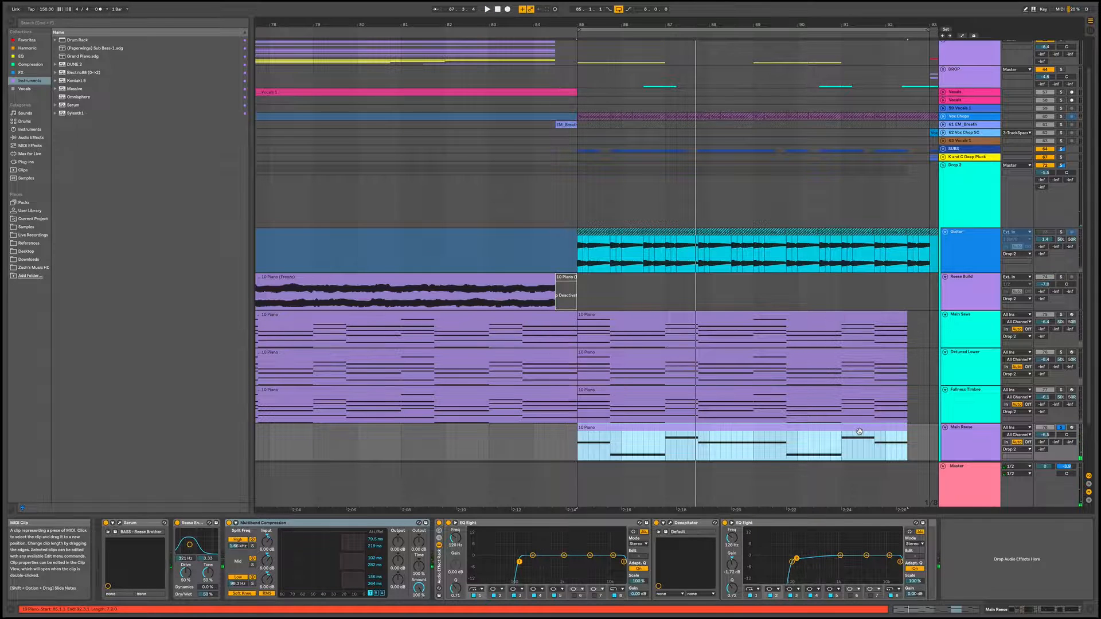
Solo the whole Drop 2 group and audition its layers together with Main Reese
scroll(981, 423, "down", 2)
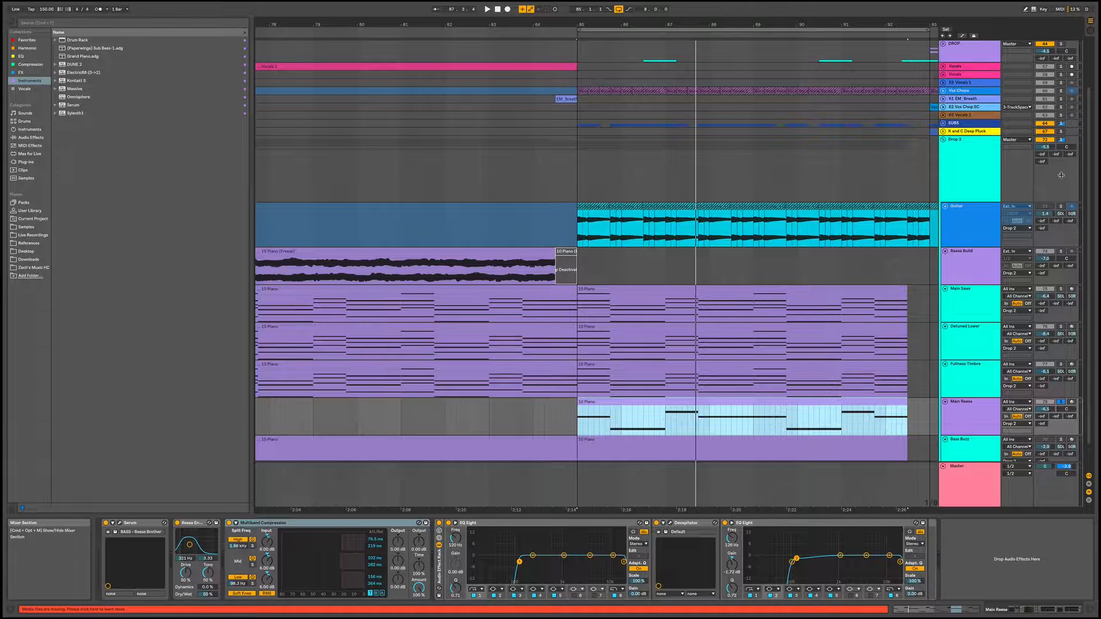
left_click(1061, 140)
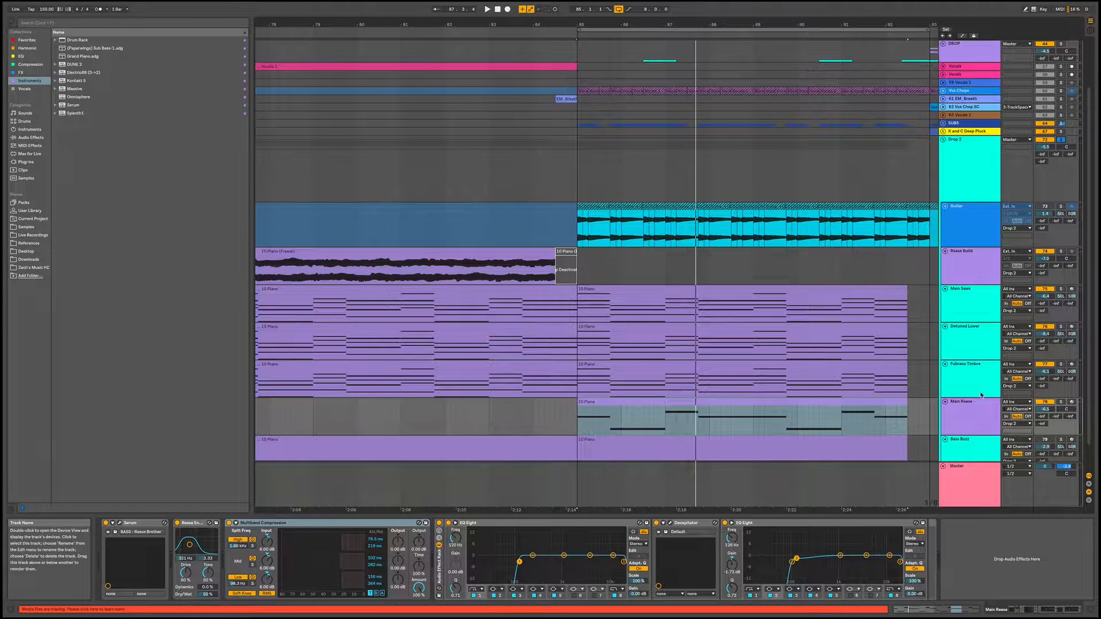
key("space")
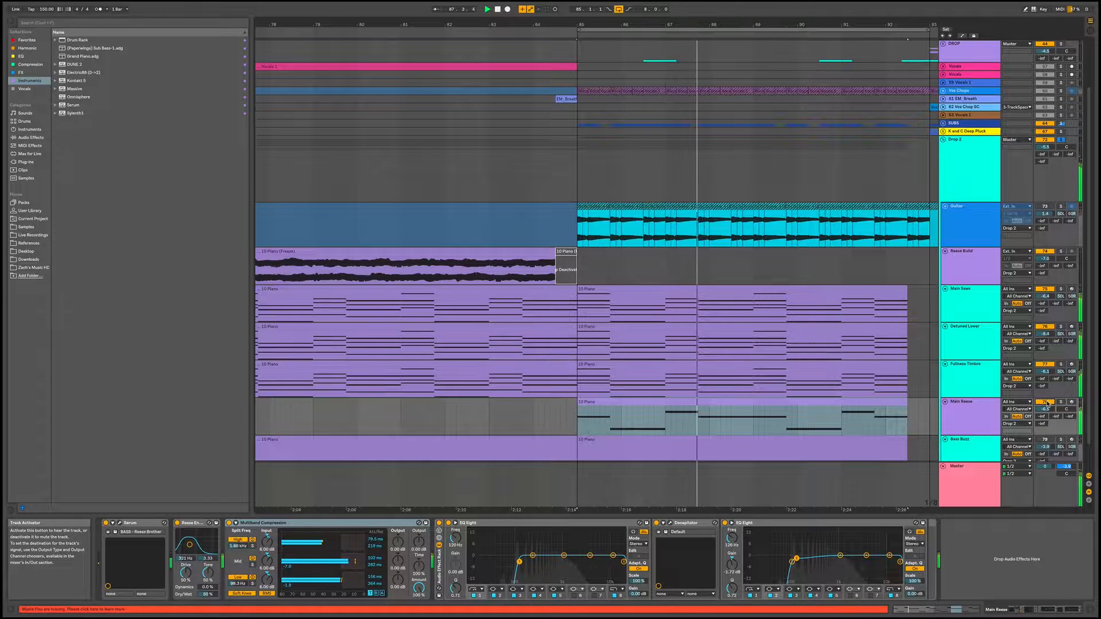
left_click(957, 415)
Examine the BASS - Kicked Out preset in the Bass Buzz track's Serum and close the plug-in window
scroll(966, 409, "down", 3)
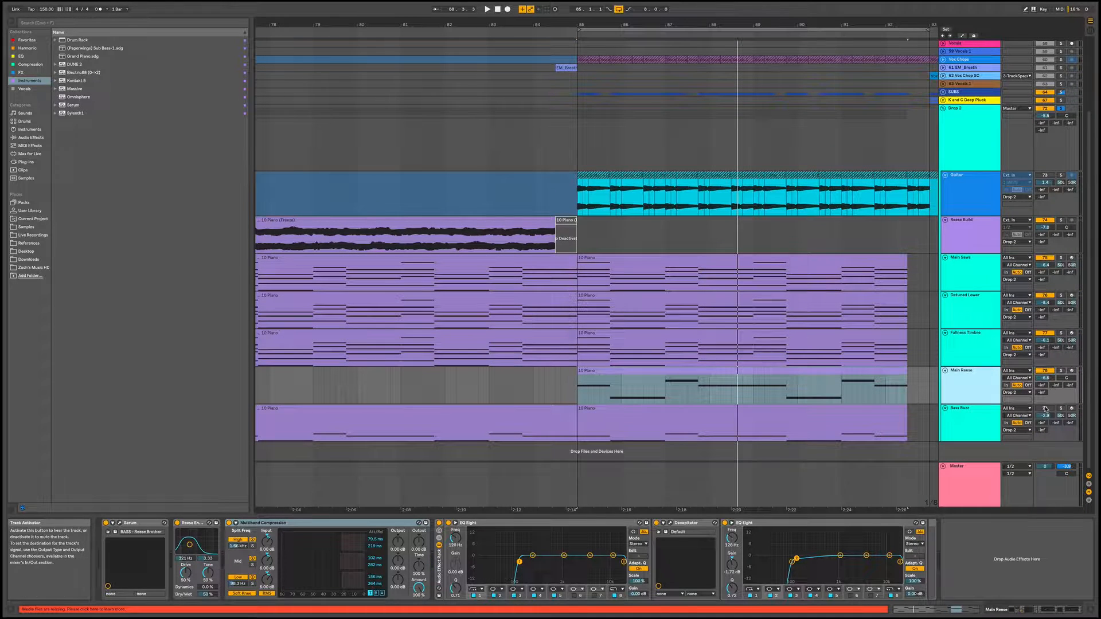
left_click(973, 425)
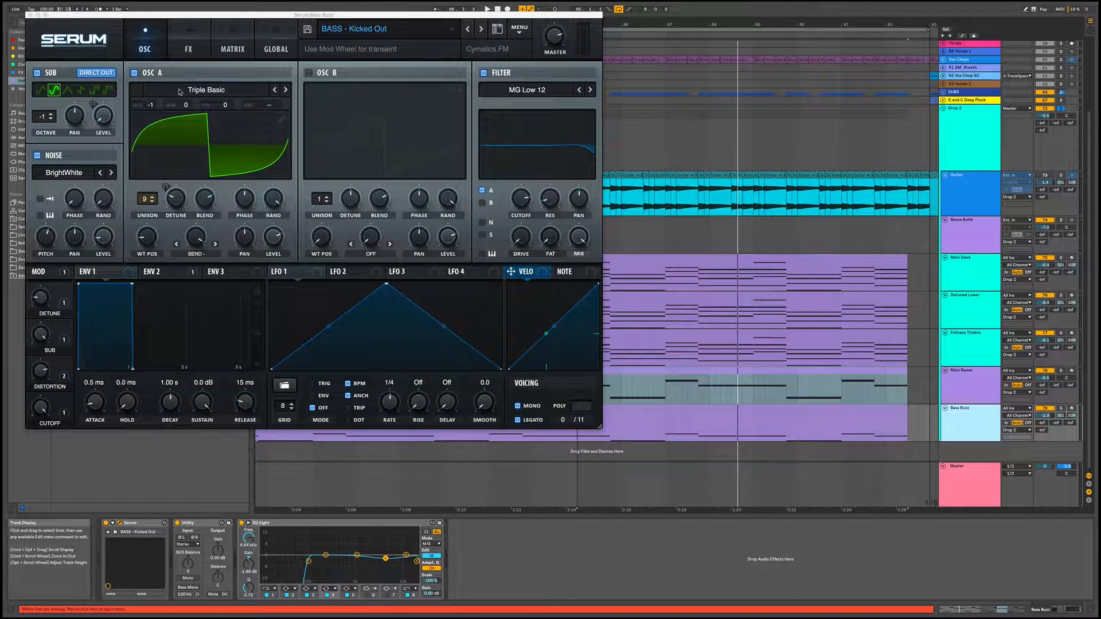
left_click(29, 15)
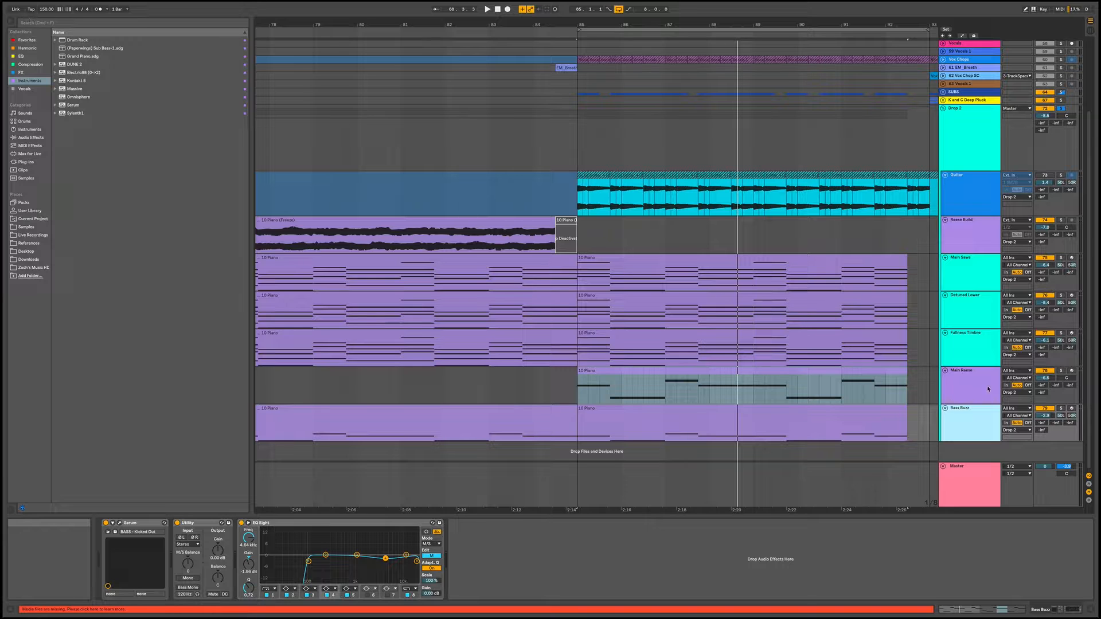
Audition the Bass Buzz track soloed, followed by the whole Drop 2 group
left_click(1061, 410)
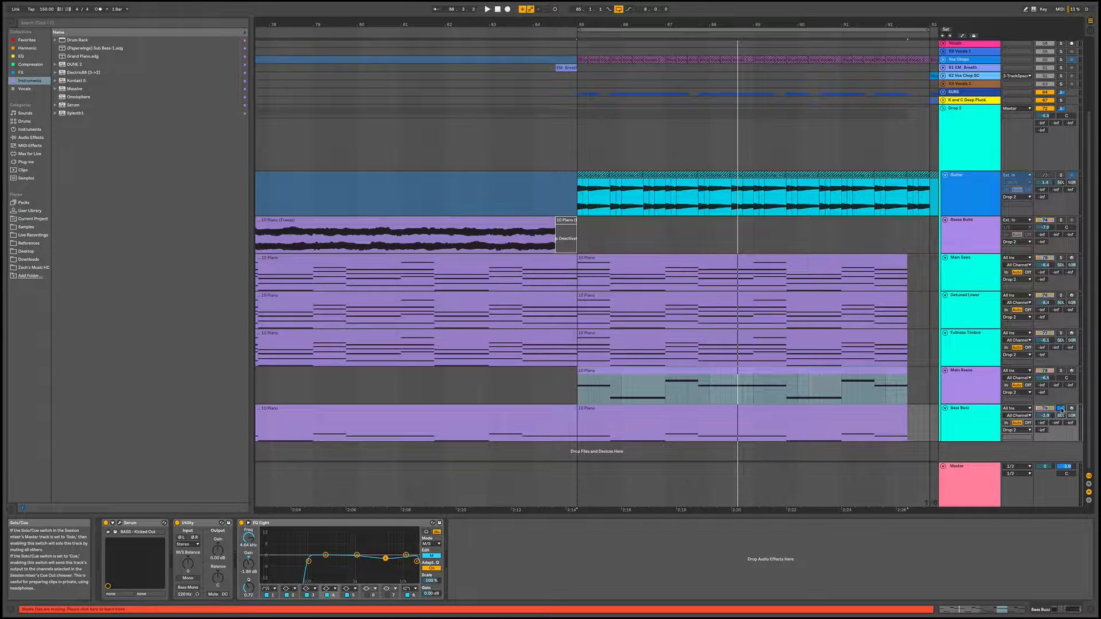
key("space")
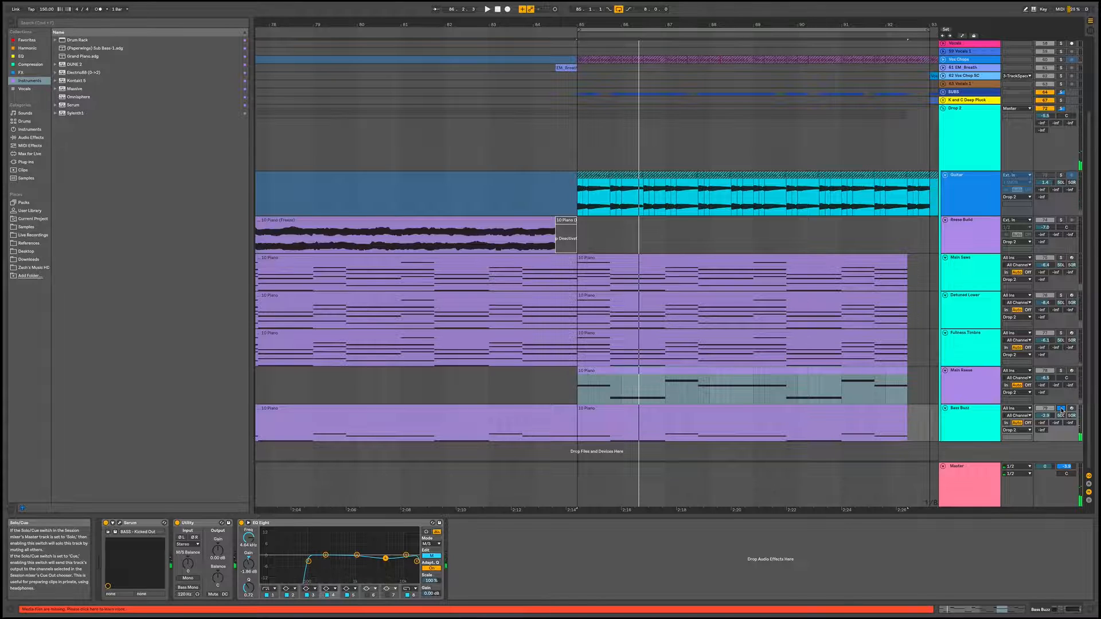
left_click(1061, 108)
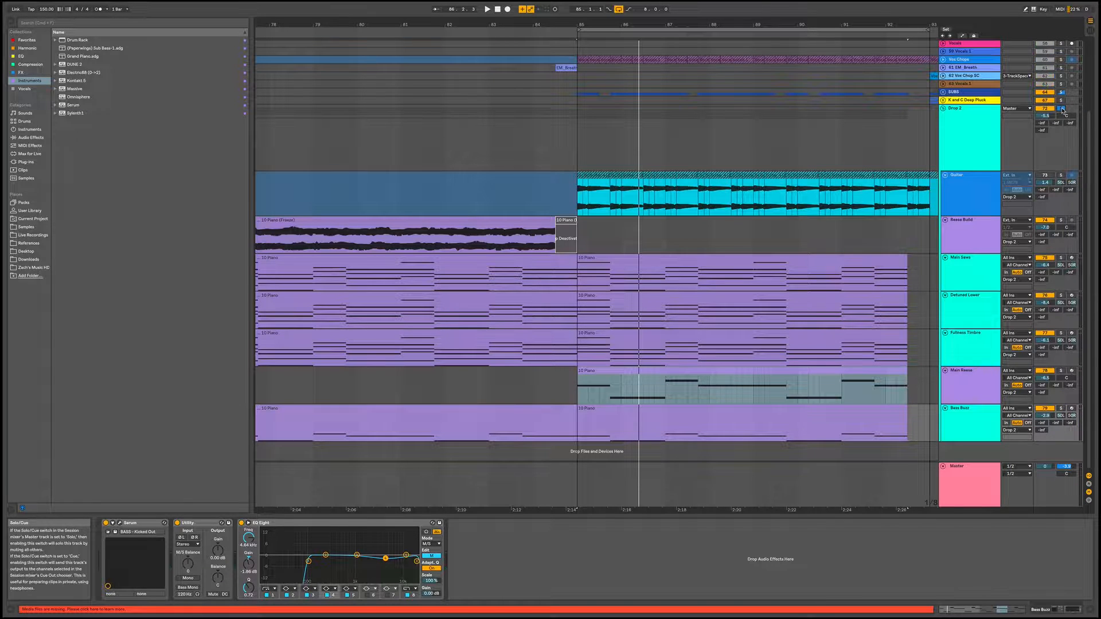
key("space")
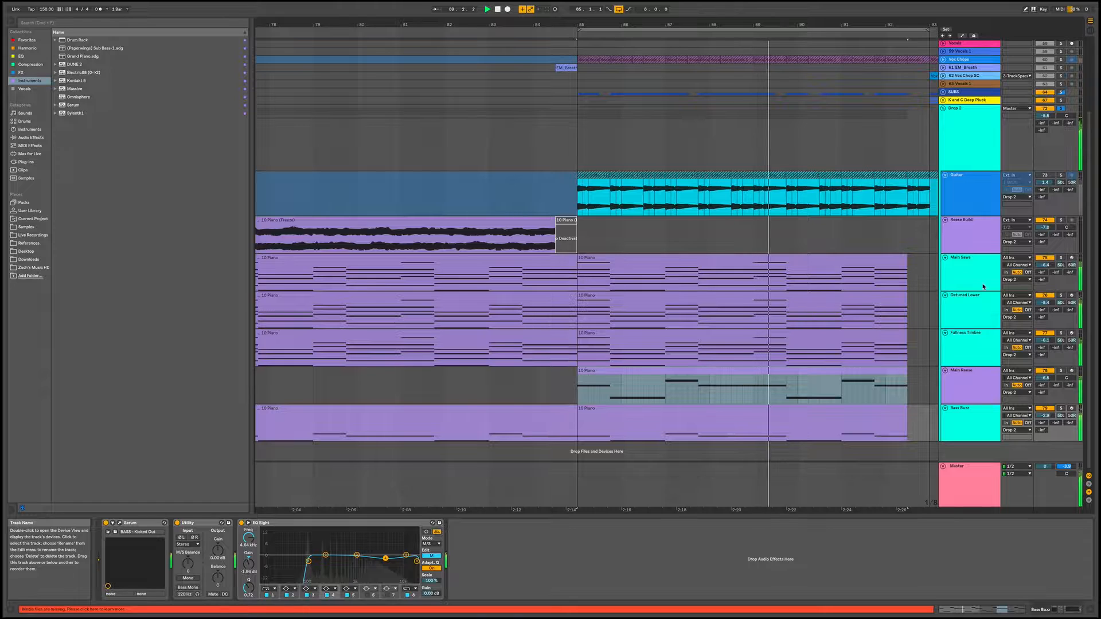
key("space")
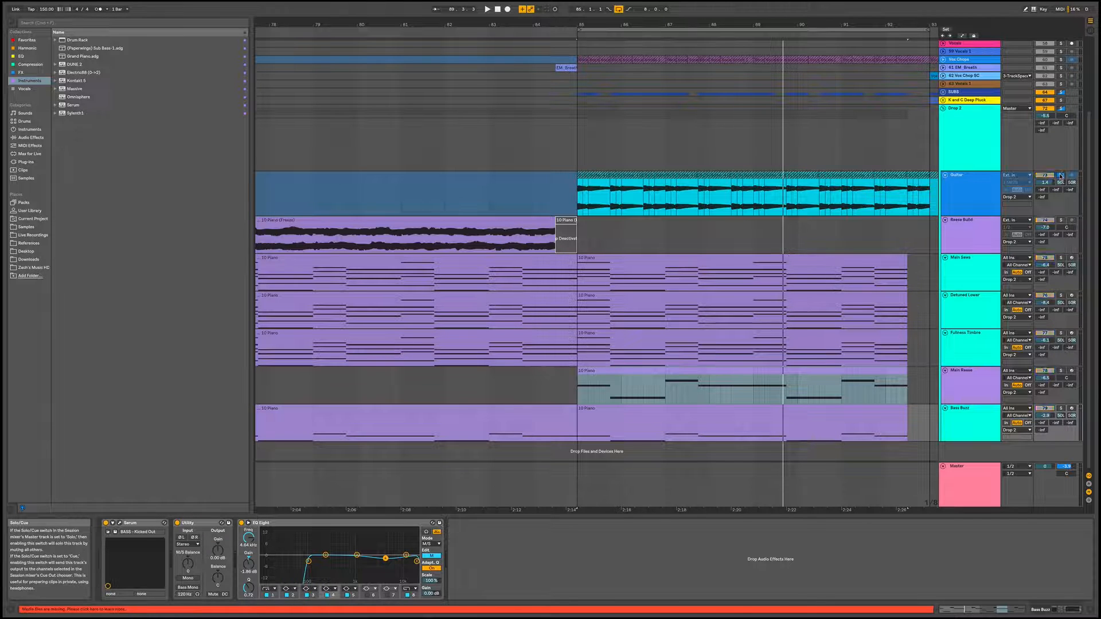
Solo the Guitar track and play it from the start of the second drop at bar 85
left_click(972, 187)
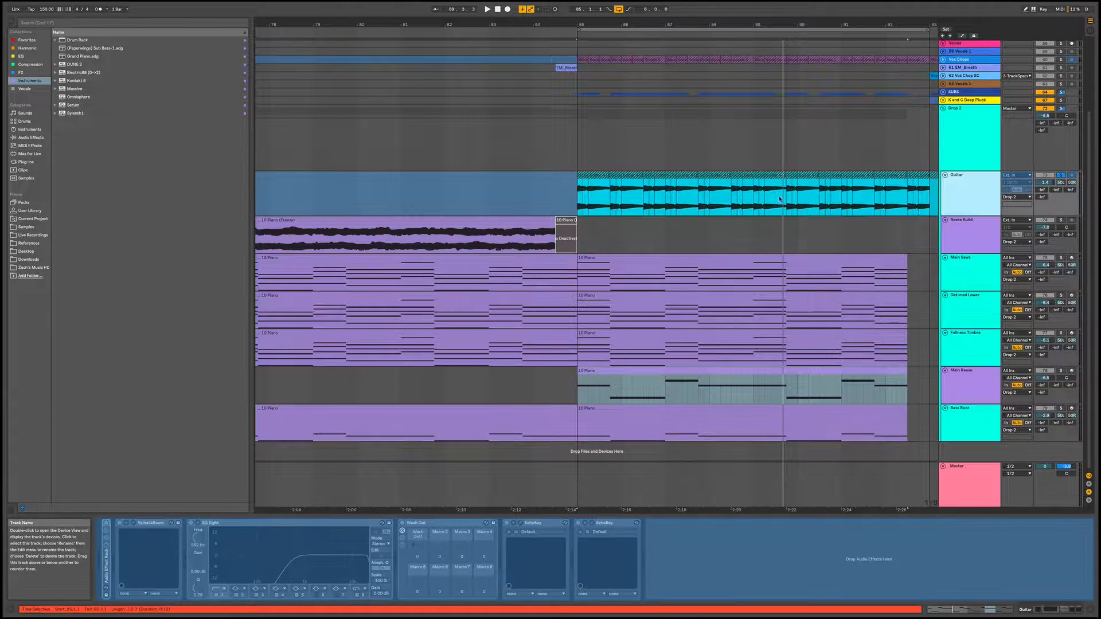
left_click(576, 198)
key("space")
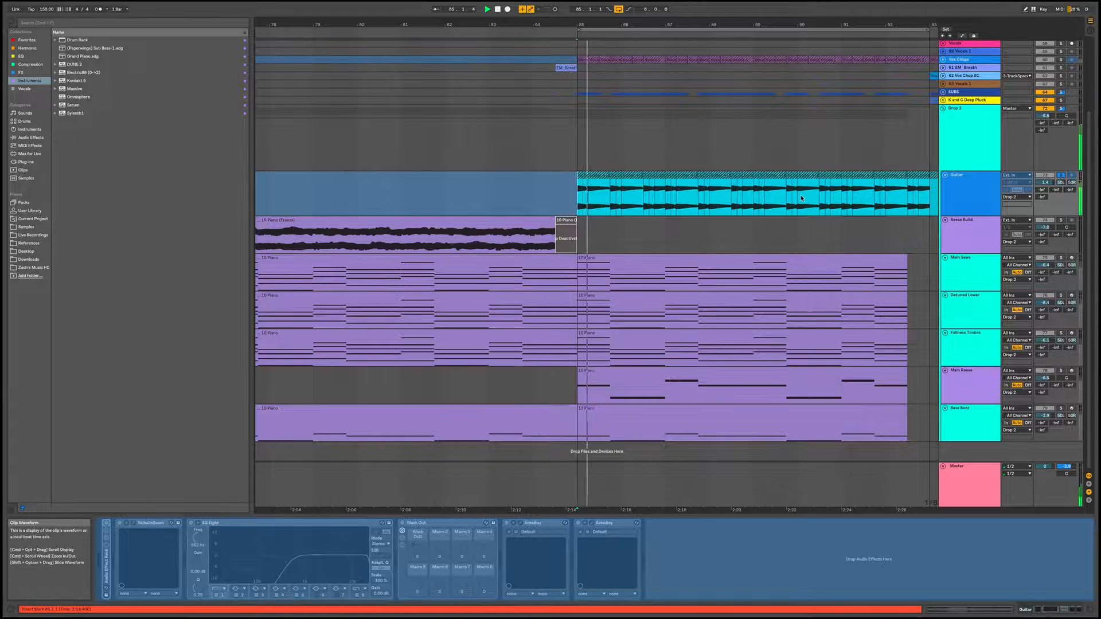
Unfreeze the Guitar track and unfold the Audio Effect Rack at the start of its device chain
right_click(963, 190)
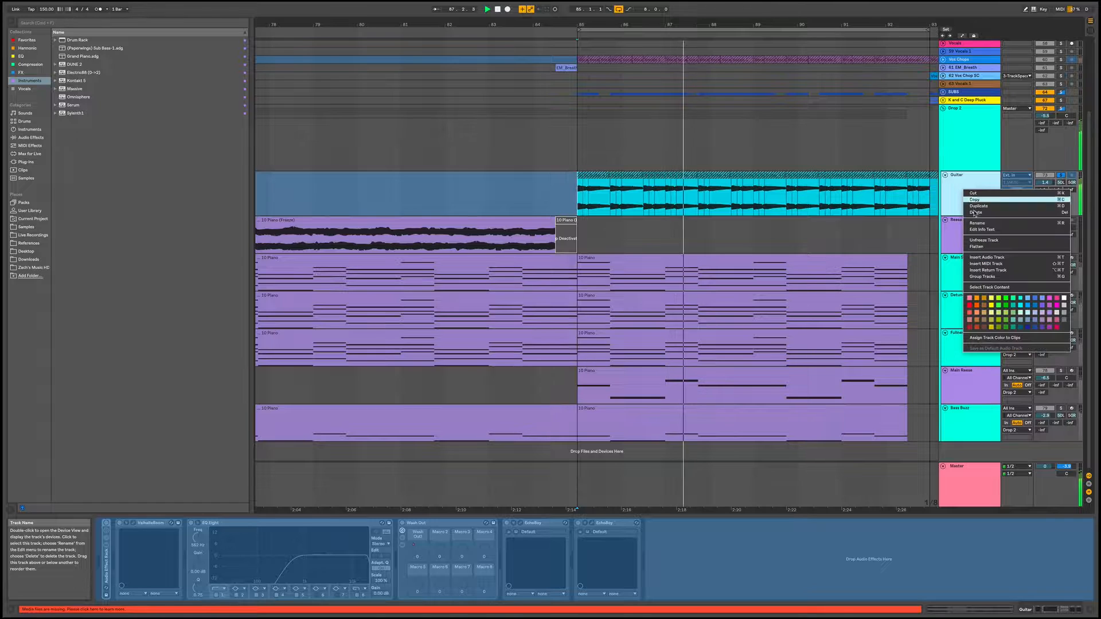
left_click(984, 240)
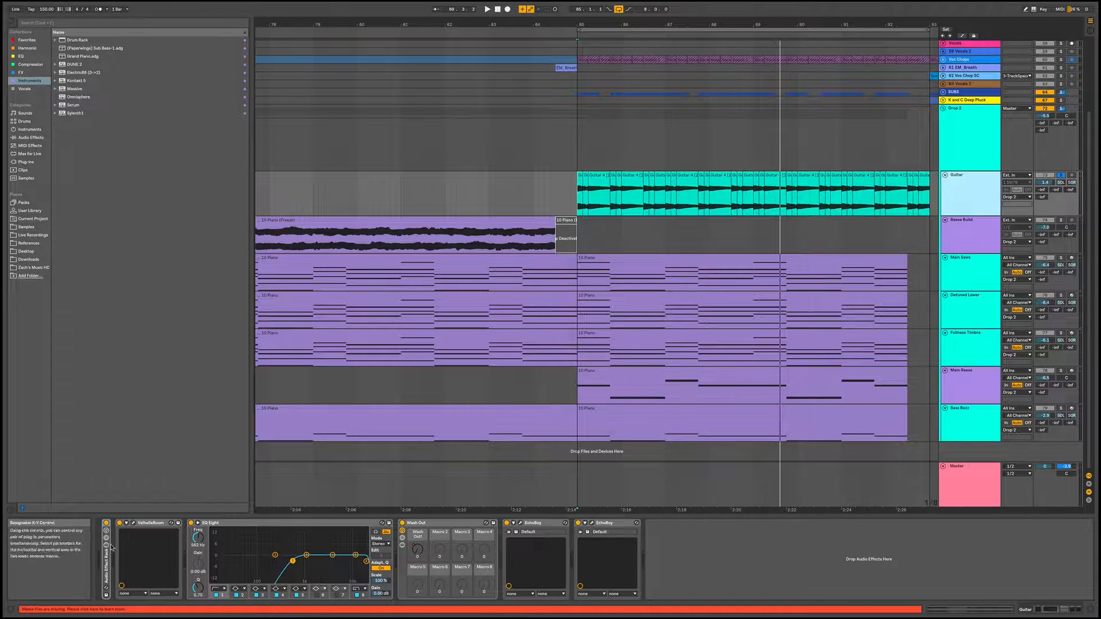
double_click(105, 564)
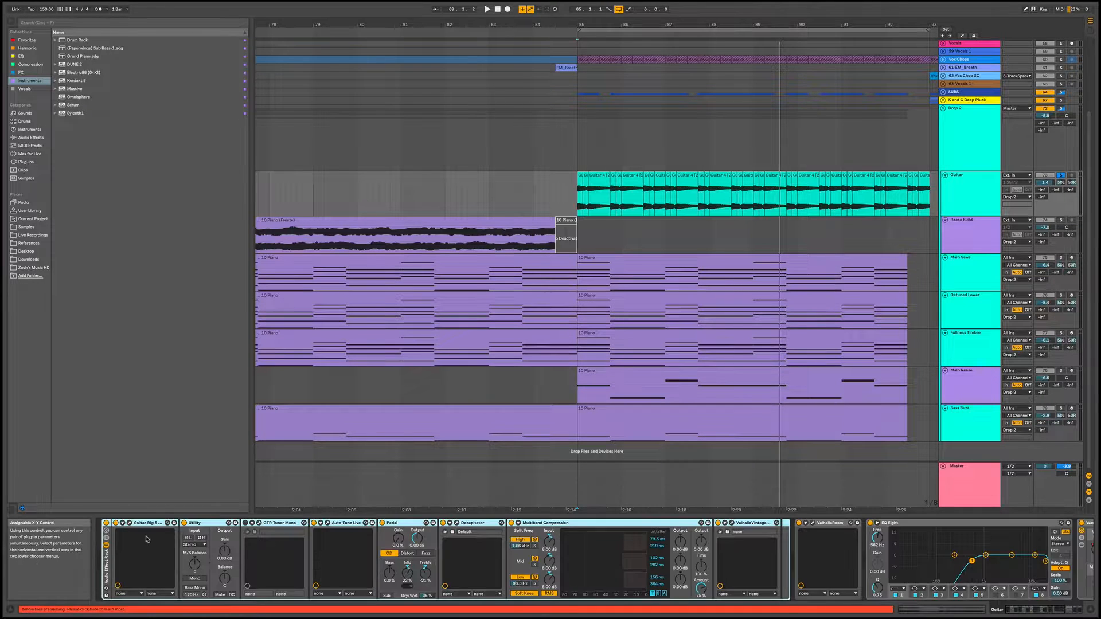
Audition the Guitar track with its Audio Effect Rack bypassed and re-enabled
left_click(105, 524)
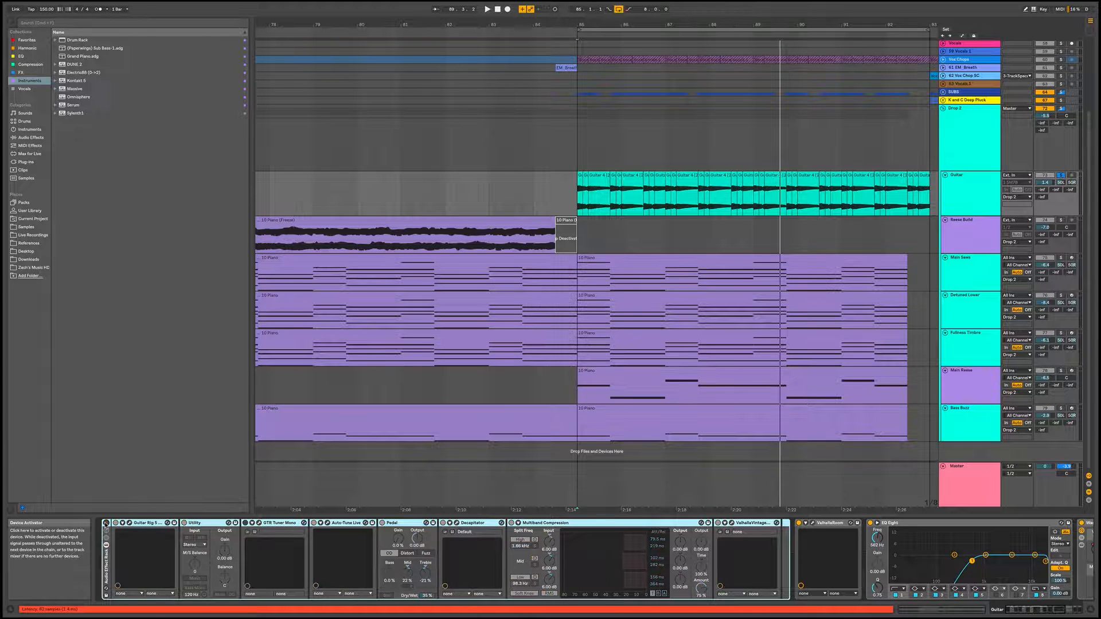
key("space")
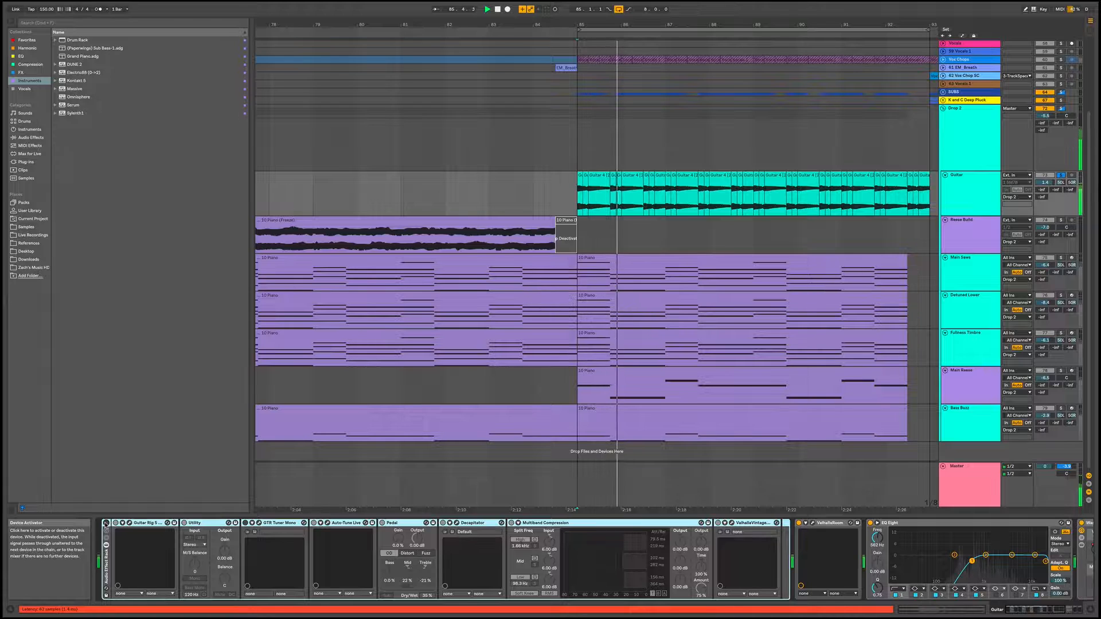
left_click(106, 524)
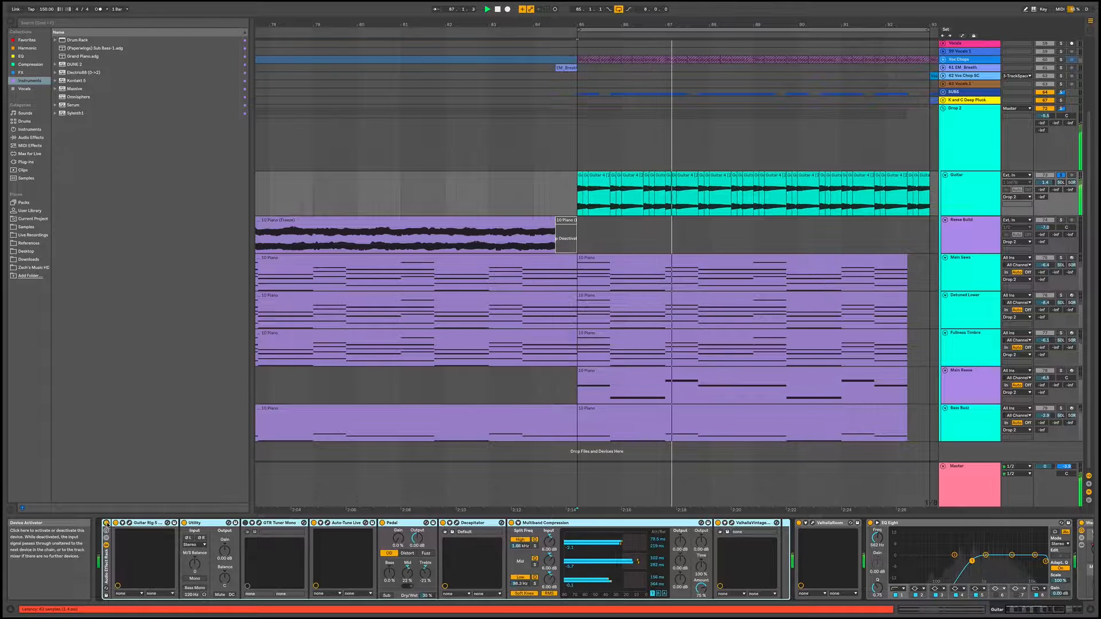
key("space")
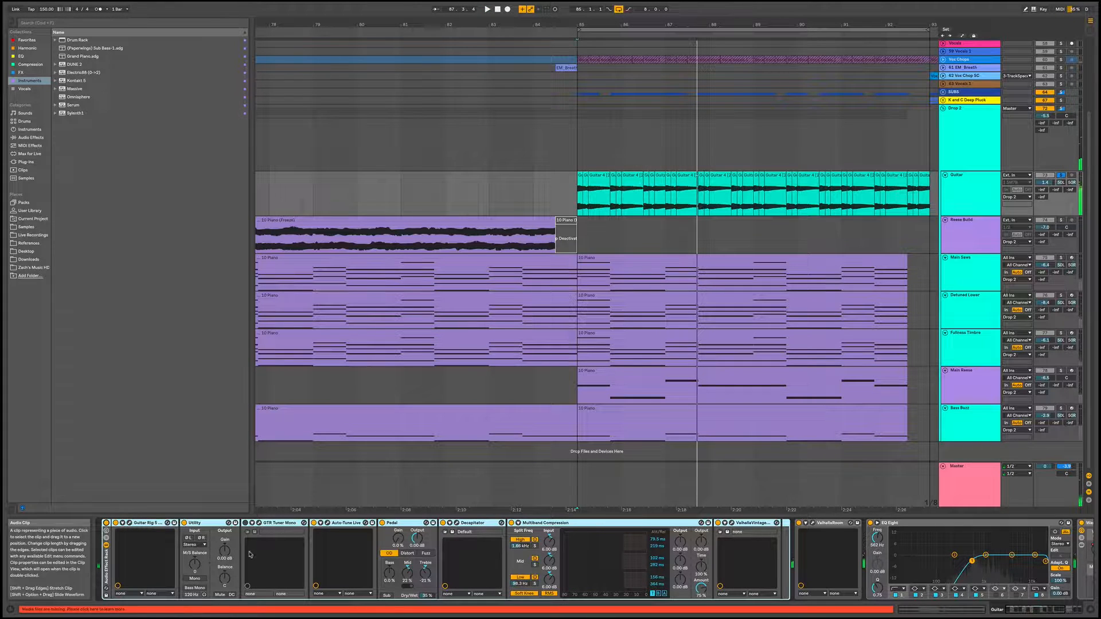
Examine the Guitar track's effect chain, going through Guitar Rig, Auto-Tune Live, Pedal and the devices further along
left_click(145, 522)
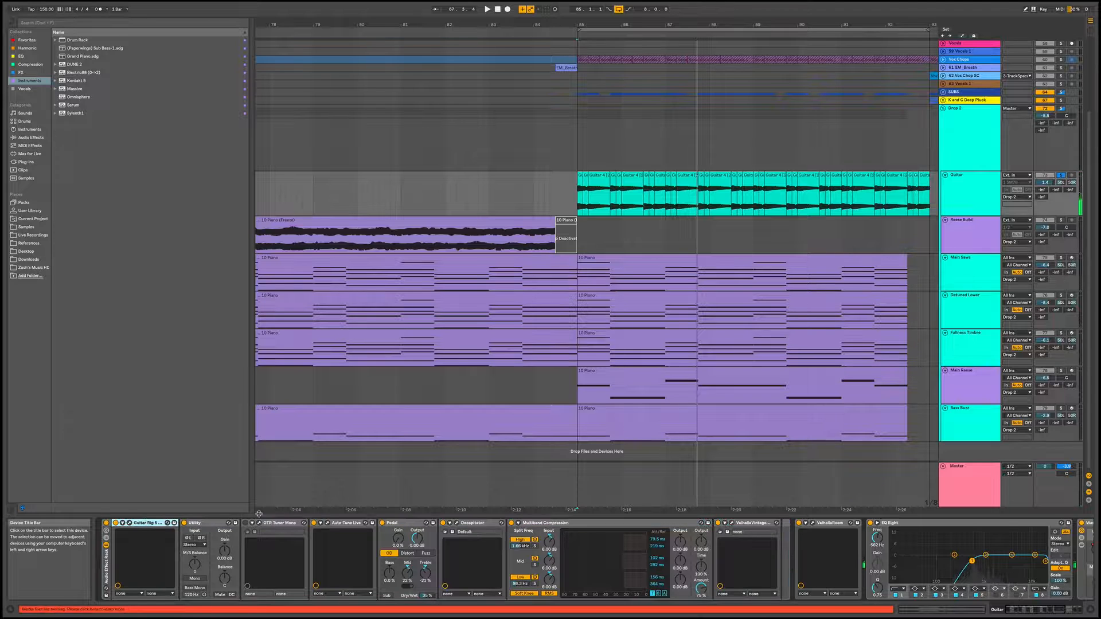
left_click(354, 523)
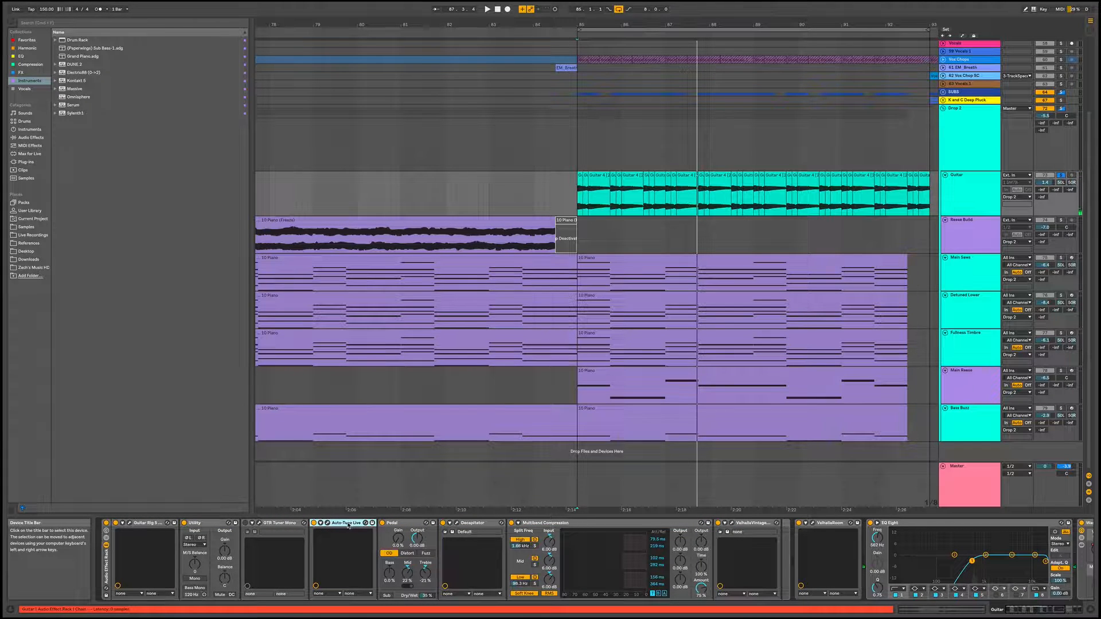
left_click(400, 524)
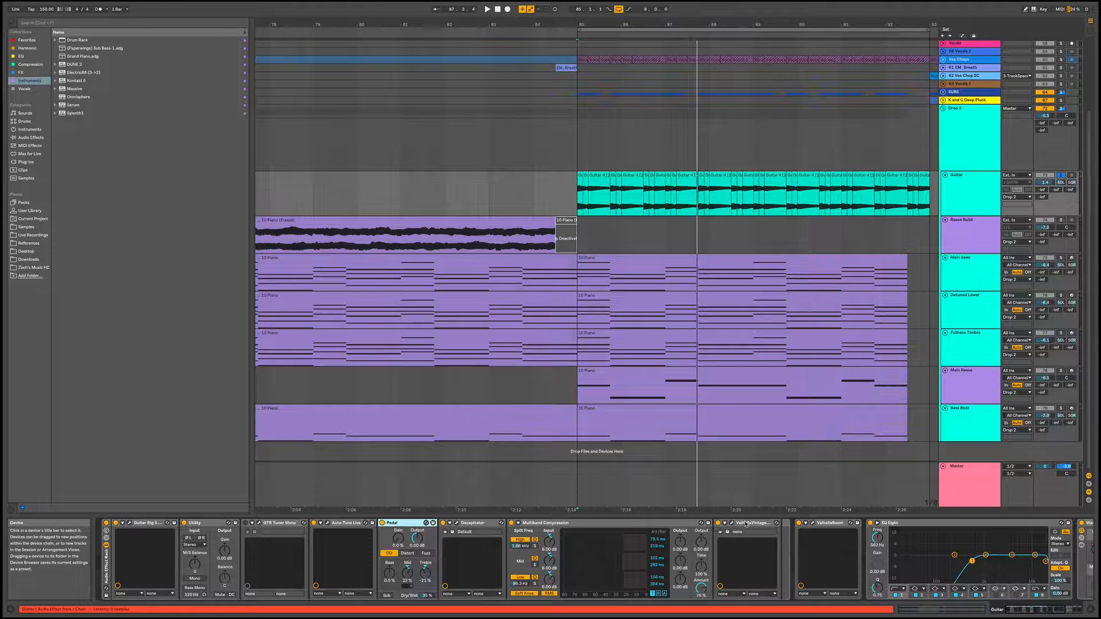
scroll(691, 550, "down", 5)
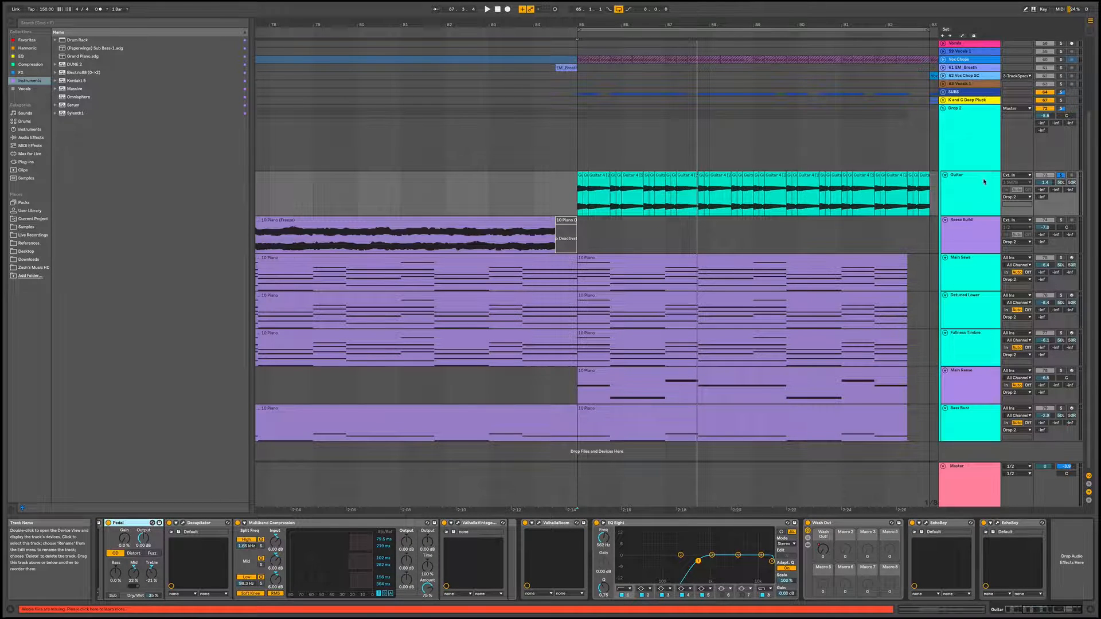
Solo the whole Drop 2 group and play the rest of the second drop with the guitar in context
left_click(1061, 109)
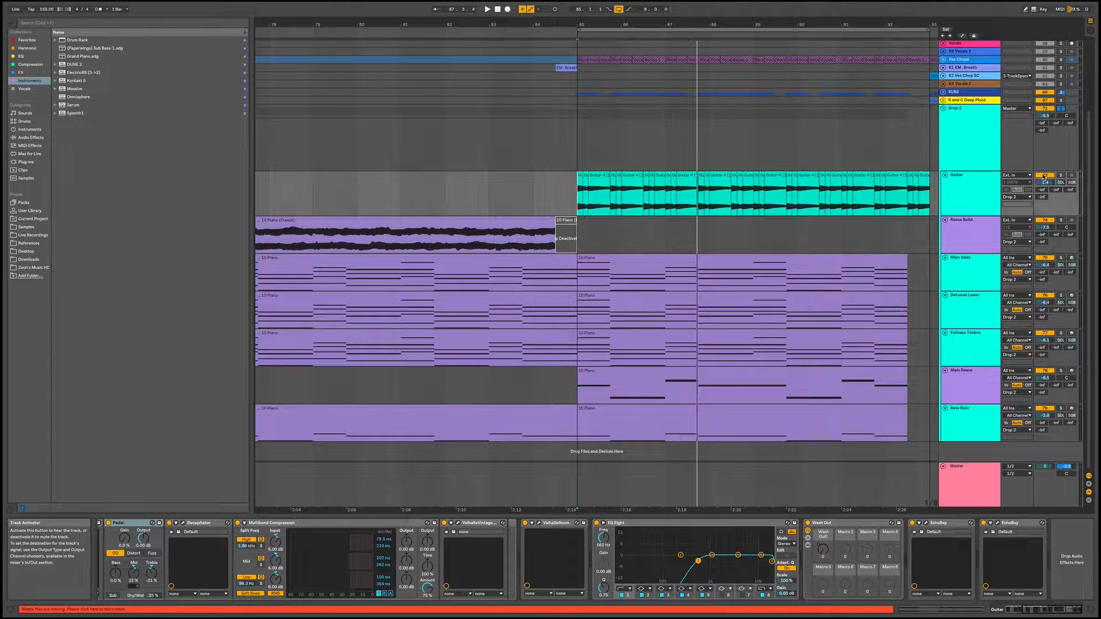
key("space")
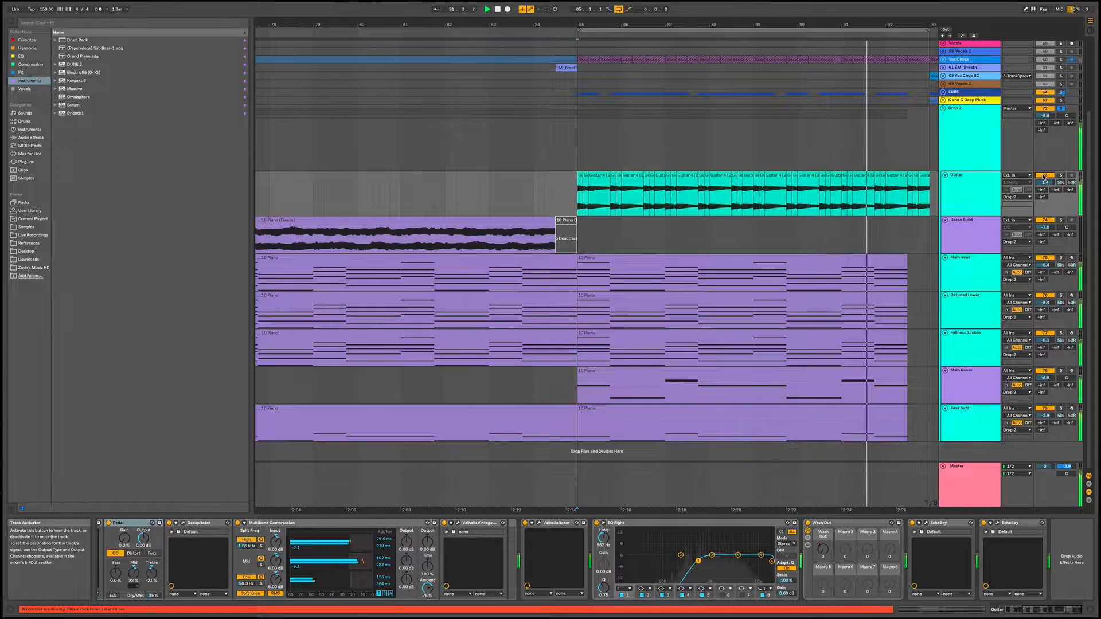
key("space")
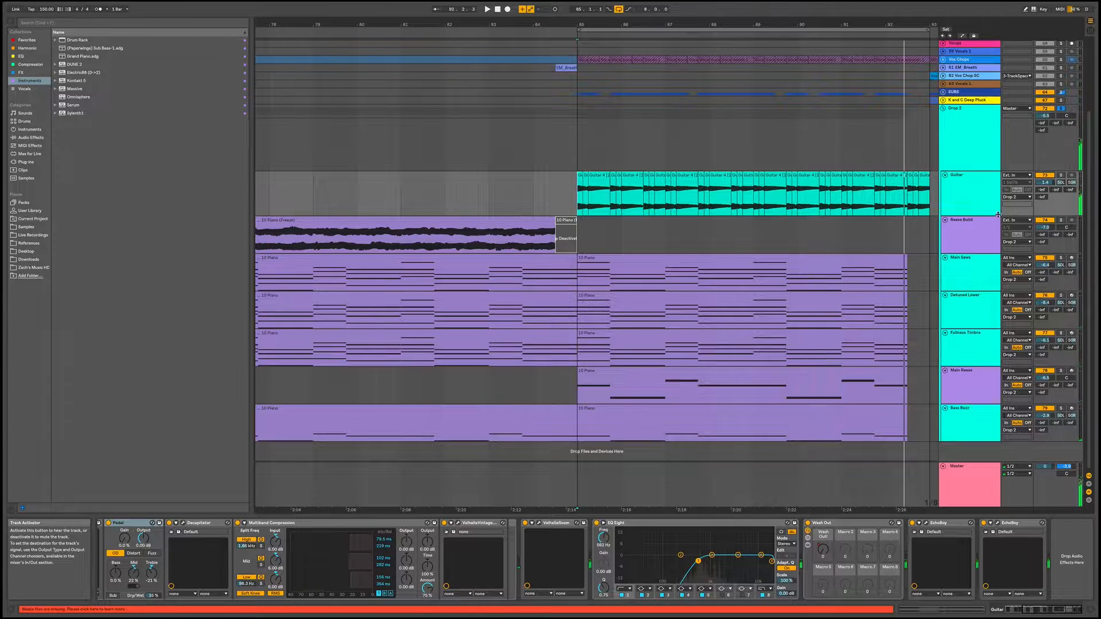
Unfreeze the Guitar track so its clips can be edited
left_click(924, 235)
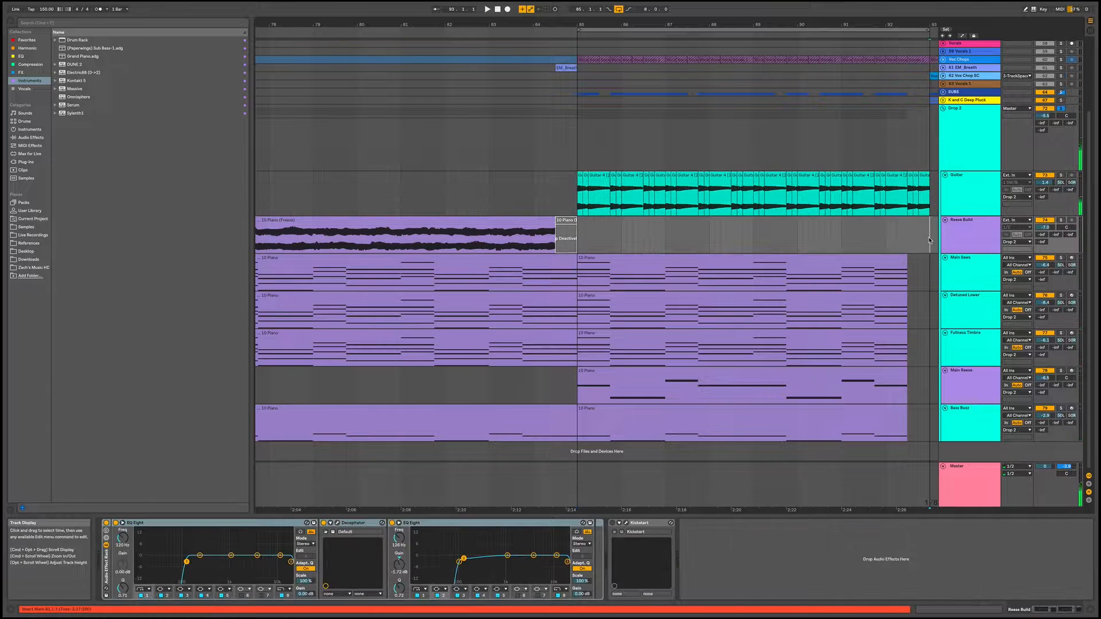
left_click(891, 201)
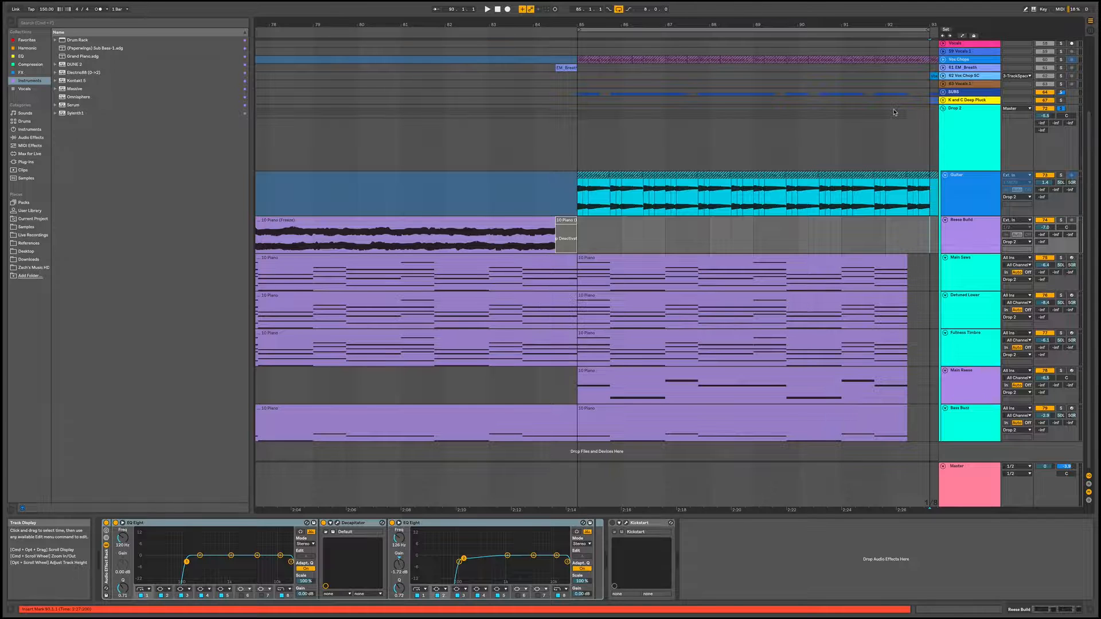
left_click(973, 187)
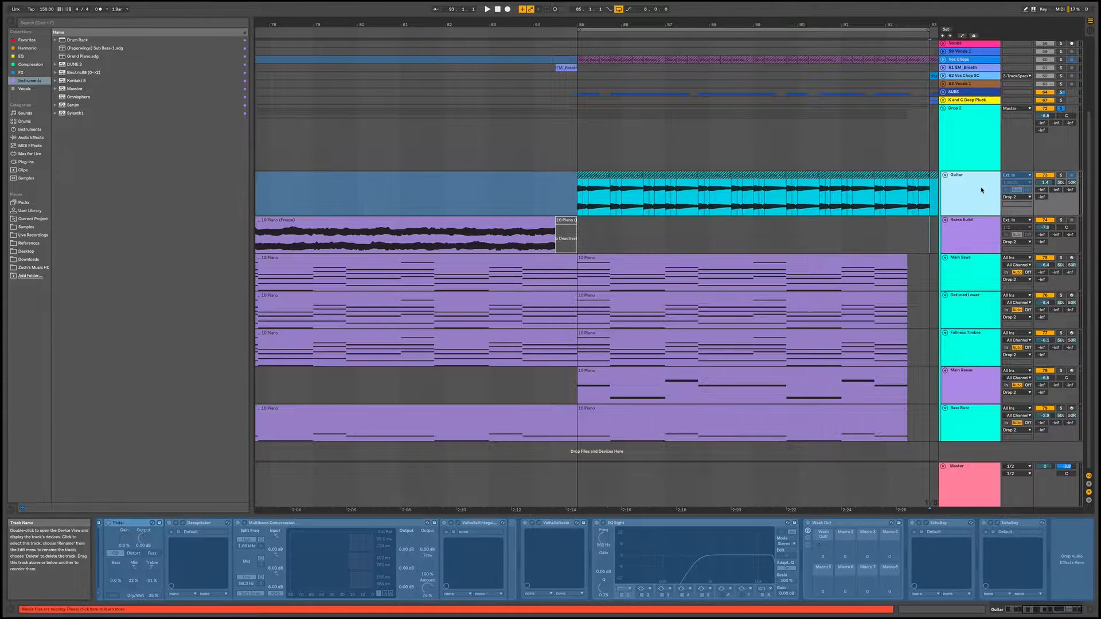
right_click(972, 179)
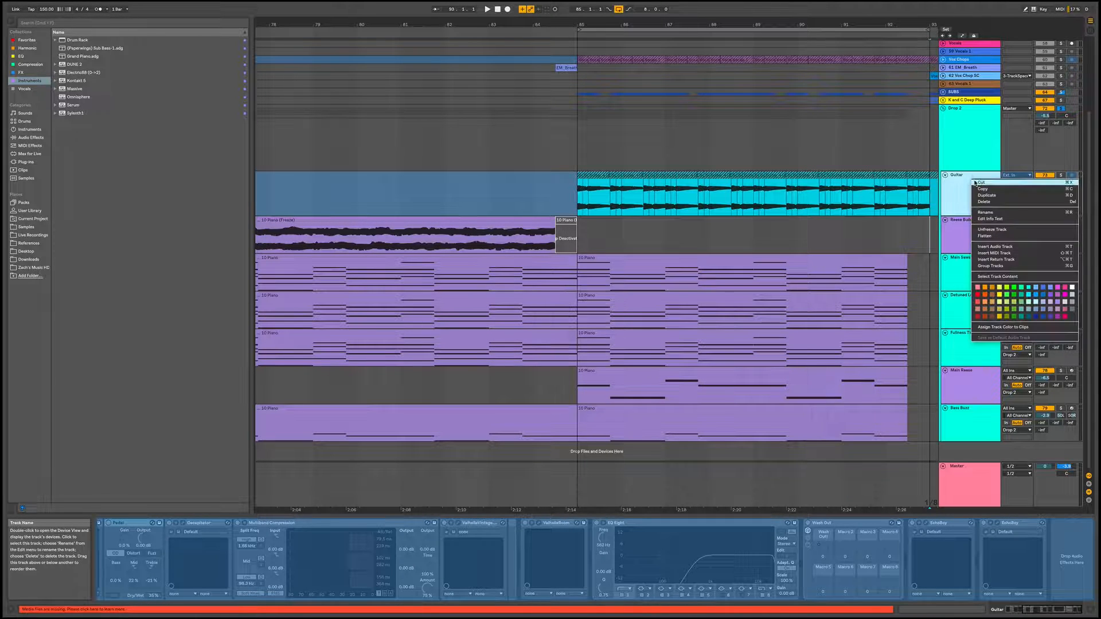
left_click(990, 230)
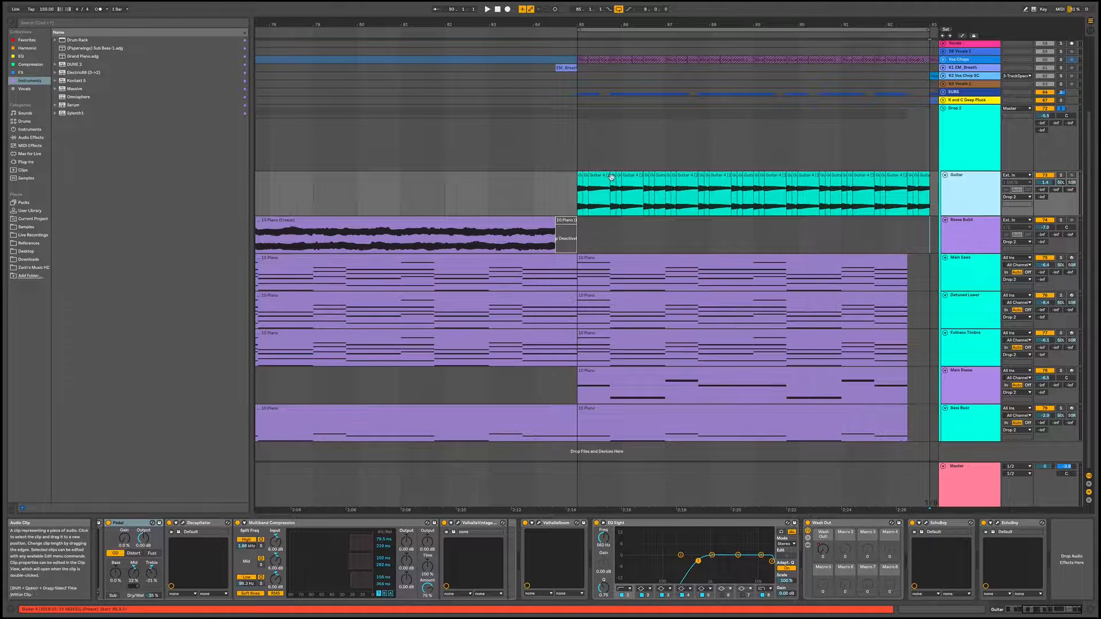
Copy the first Guitar clip to bar 81, extend it to just before bar 85, and solo the Guitar track
left_click(581, 182)
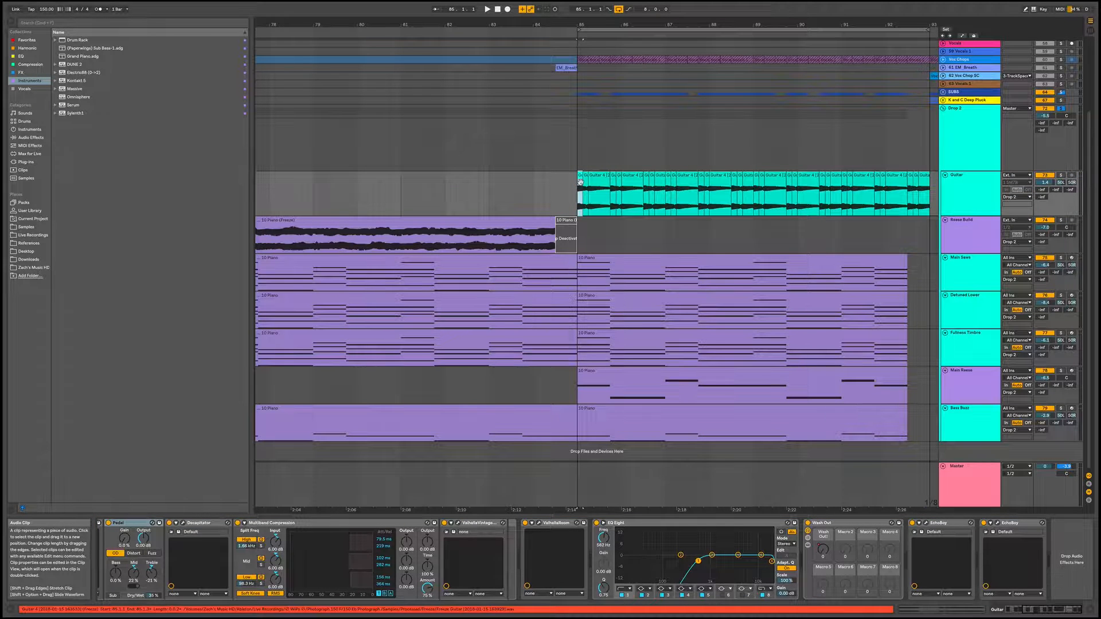
left_click_drag(580, 183, 534, 179)
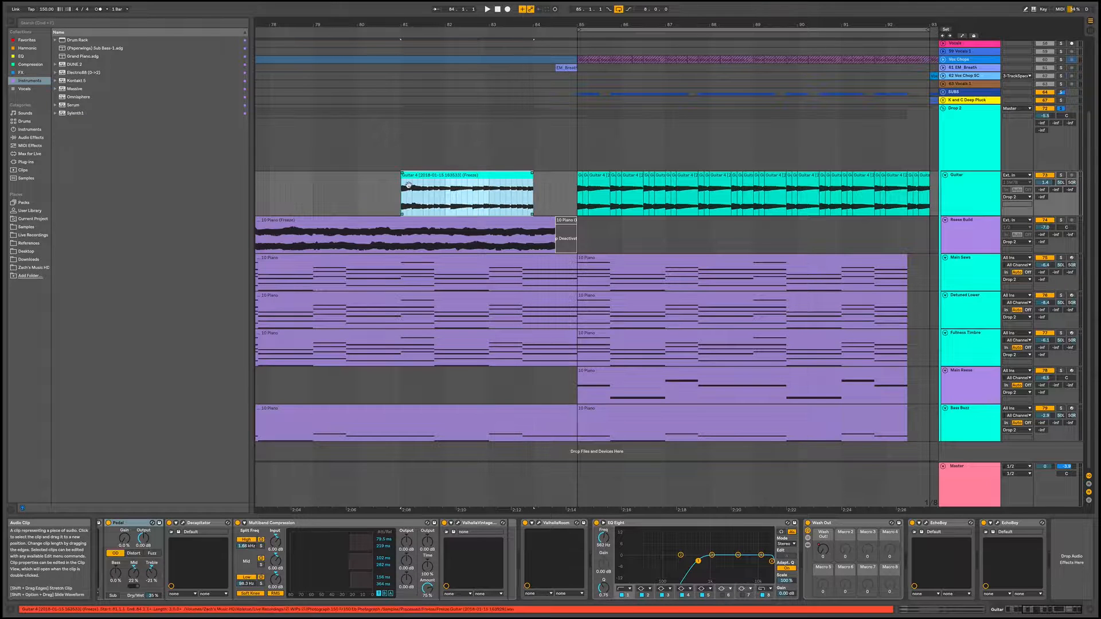
left_click_drag(402, 182, 236, 180)
left_click_drag(406, 177, 434, 178)
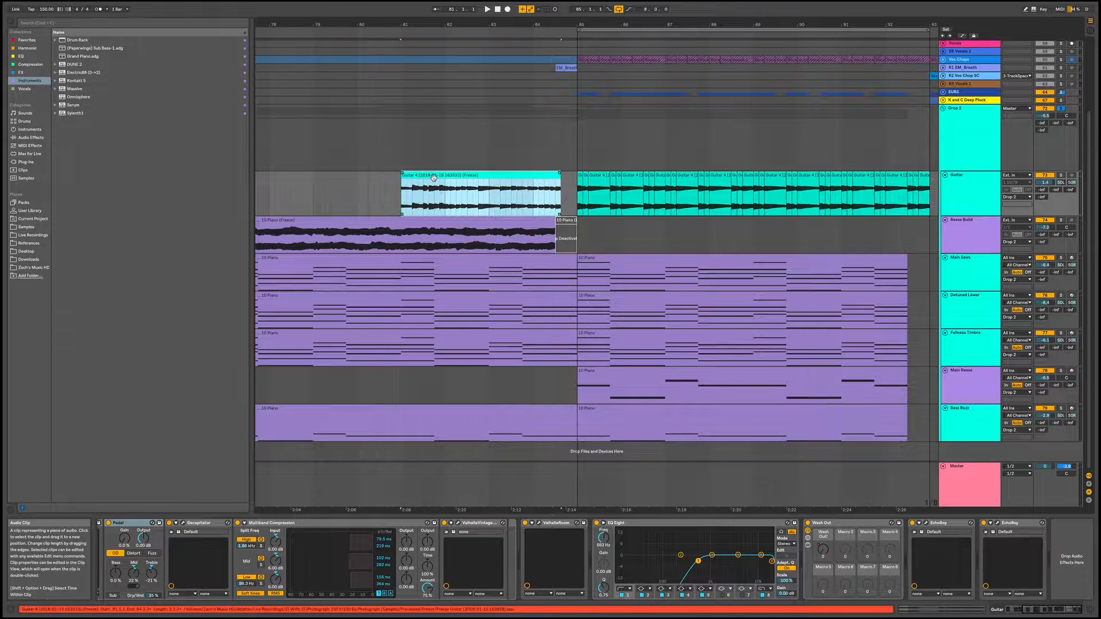
left_click(575, 208)
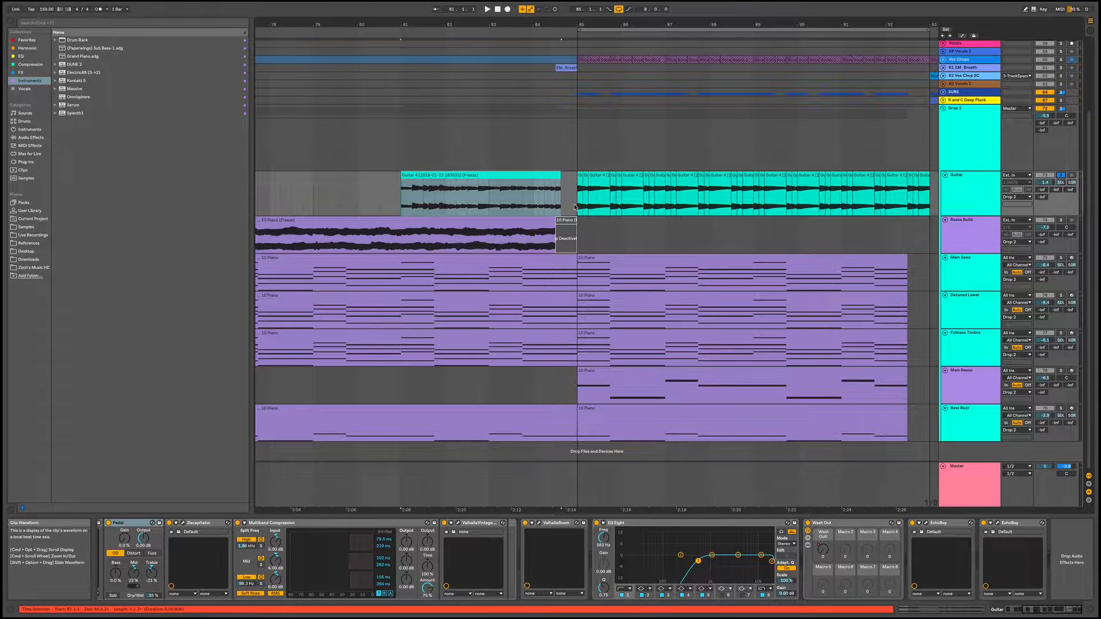
left_click(493, 178)
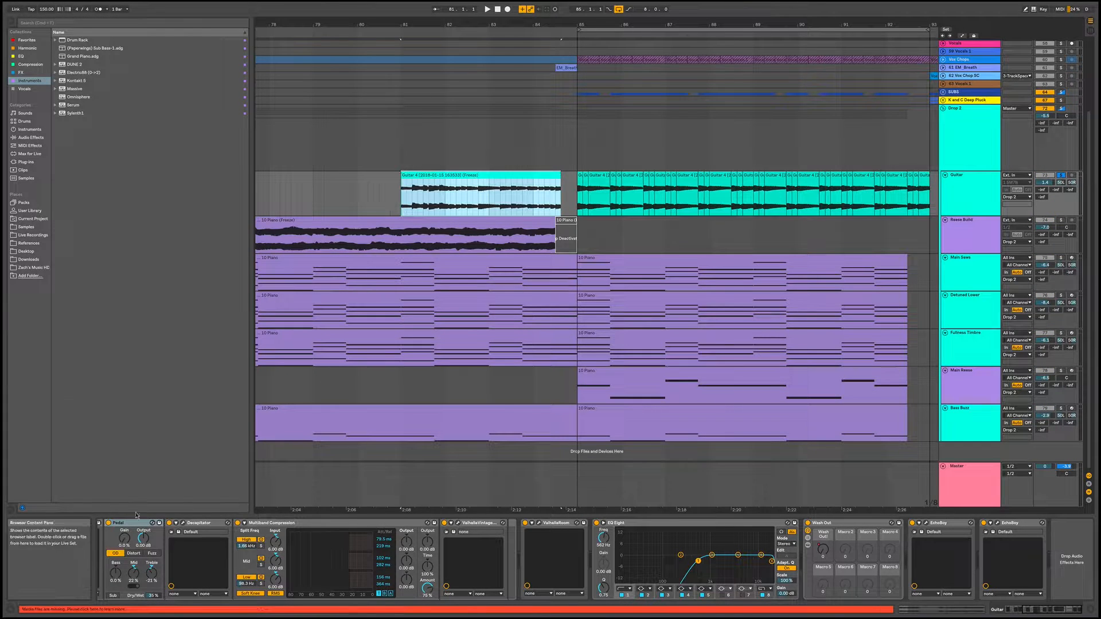
Group all of the Guitar track's devices, from the first rack through the last EchoBoy, into one Audio Effect Rack
left_click(1019, 523)
scroll(1006, 525, "left", 5)
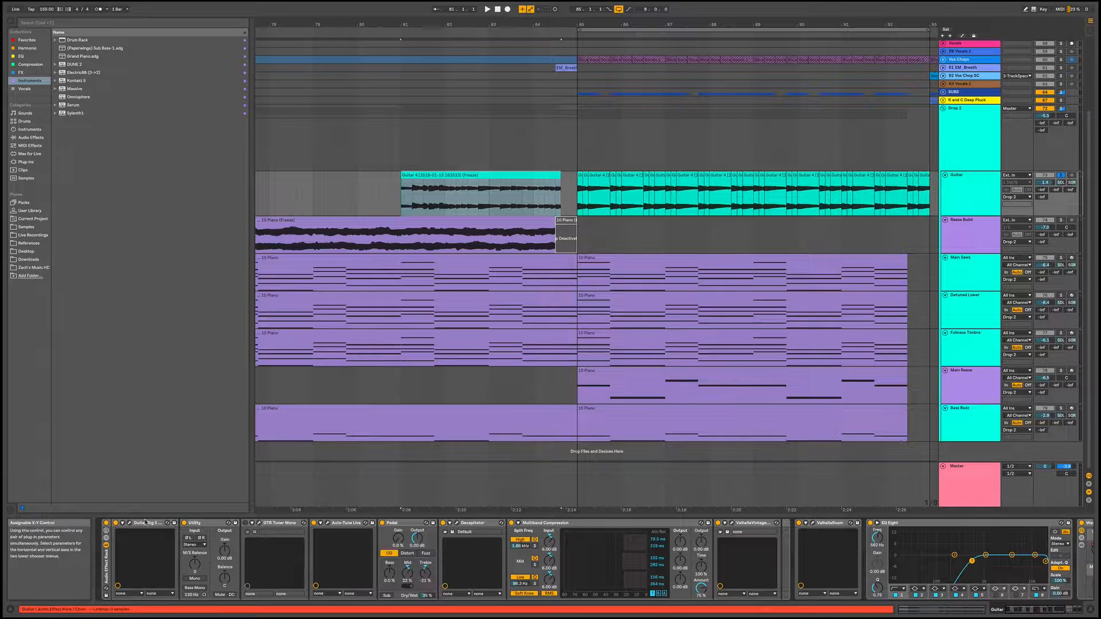
left_click(107, 564)
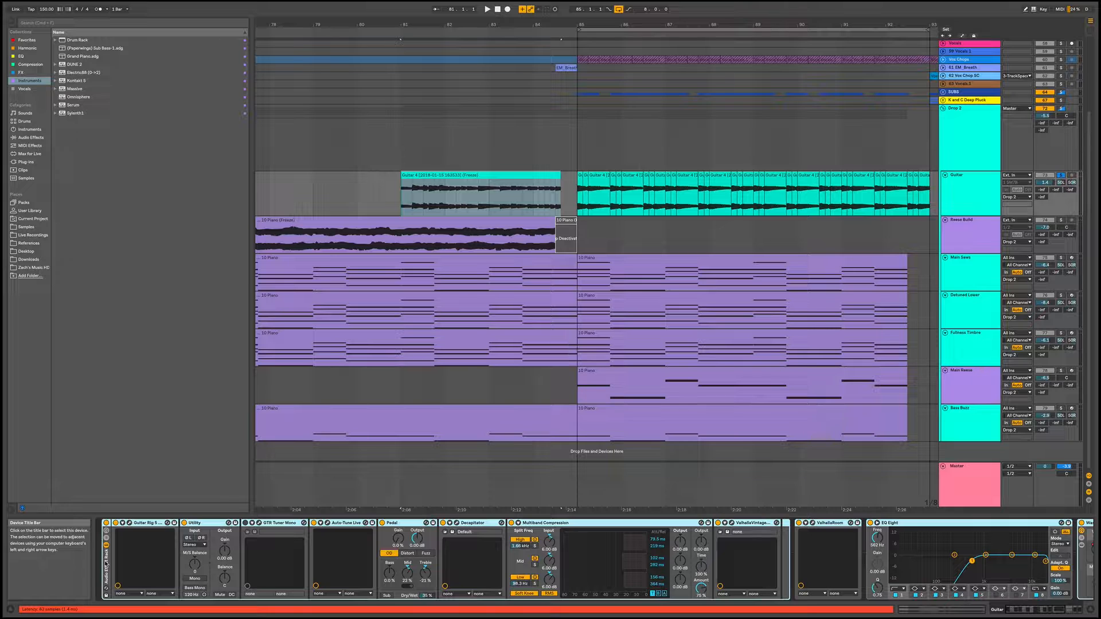
key("super+g")
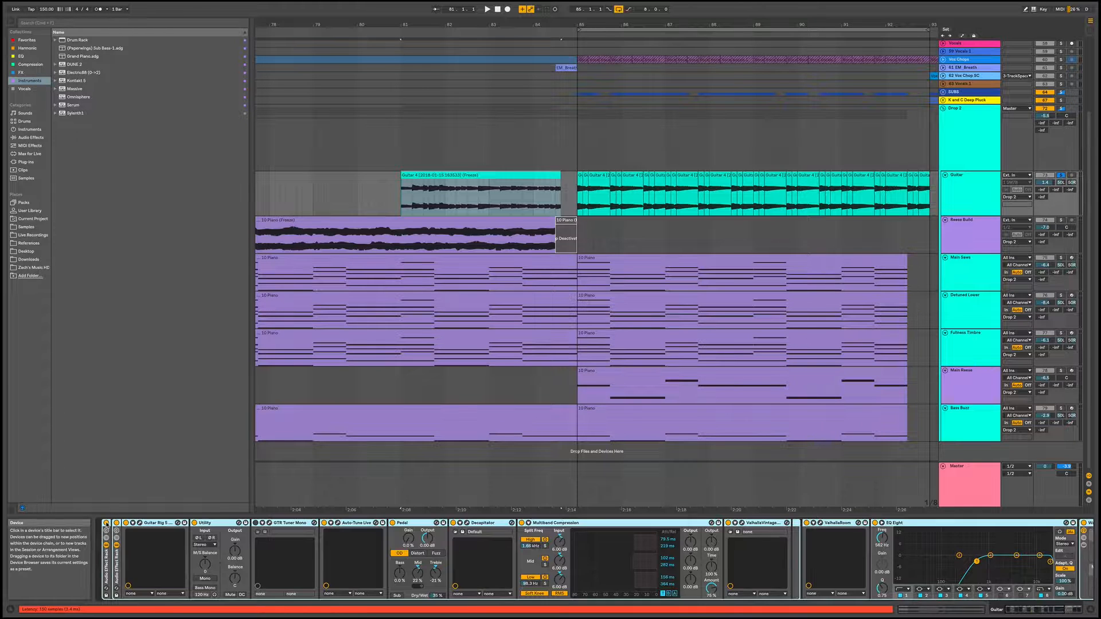
Audition the extended guitar clip at bar 81 with the outer Audio Effect Rack bypassed and re-enabled
left_click(107, 523)
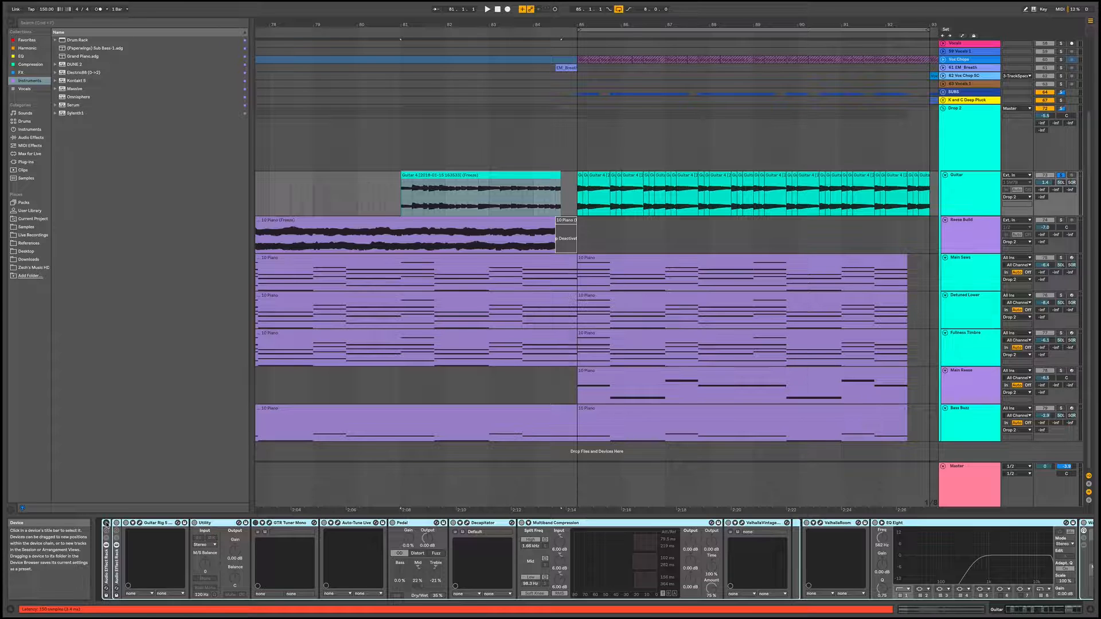
left_click(527, 173)
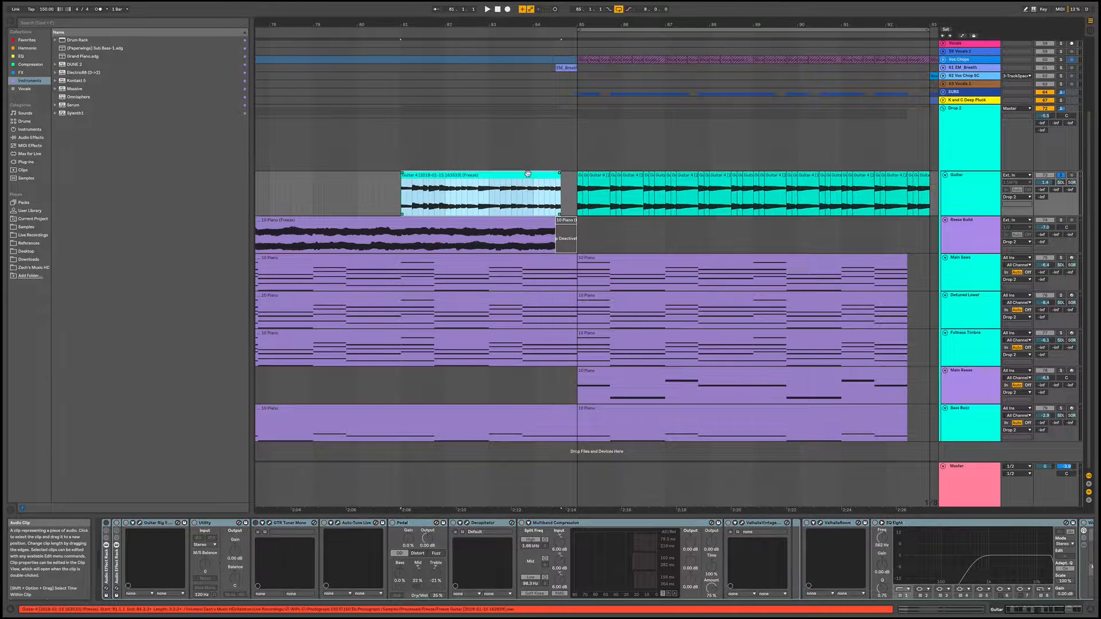
key("space")
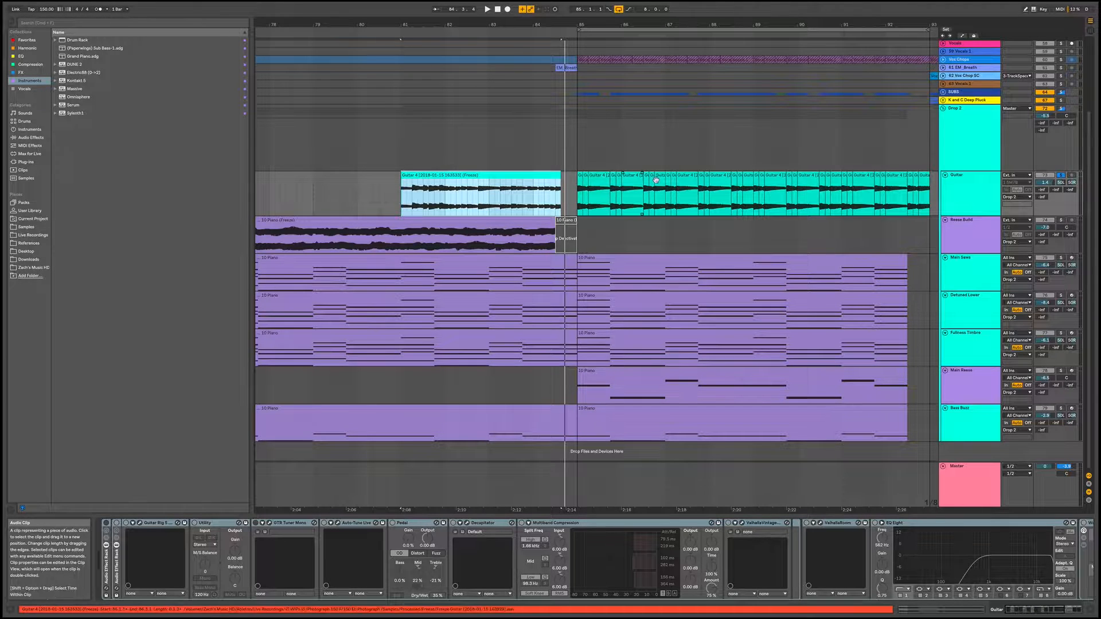
left_click(105, 523)
key("space")
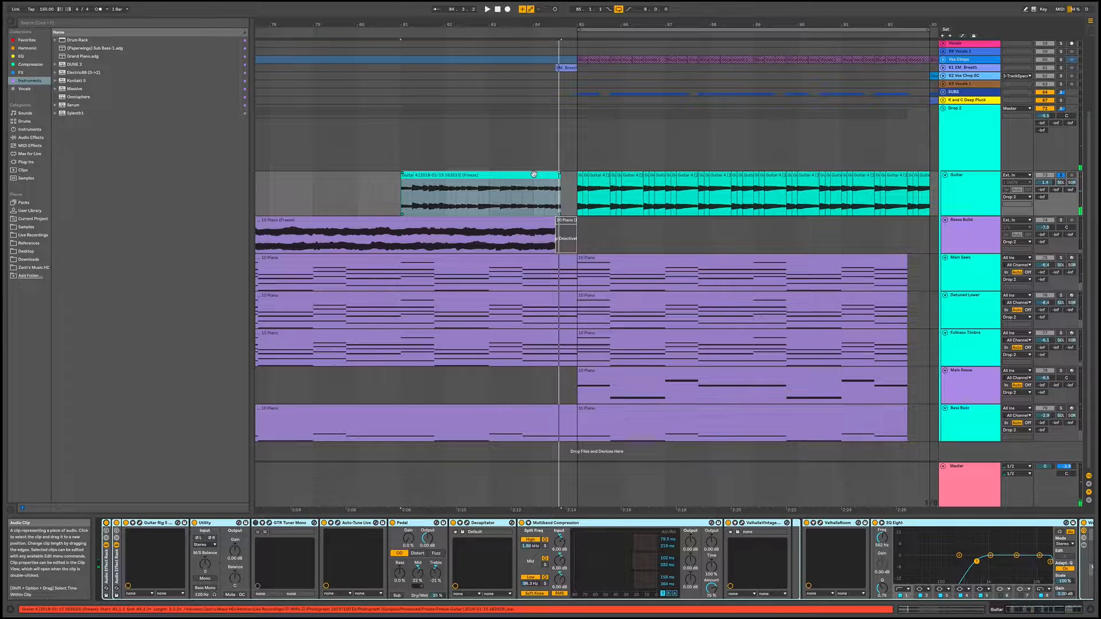
Undo the device grouping, the copied guitar clip and the unfreezing of the Guitar track
key("Delete")
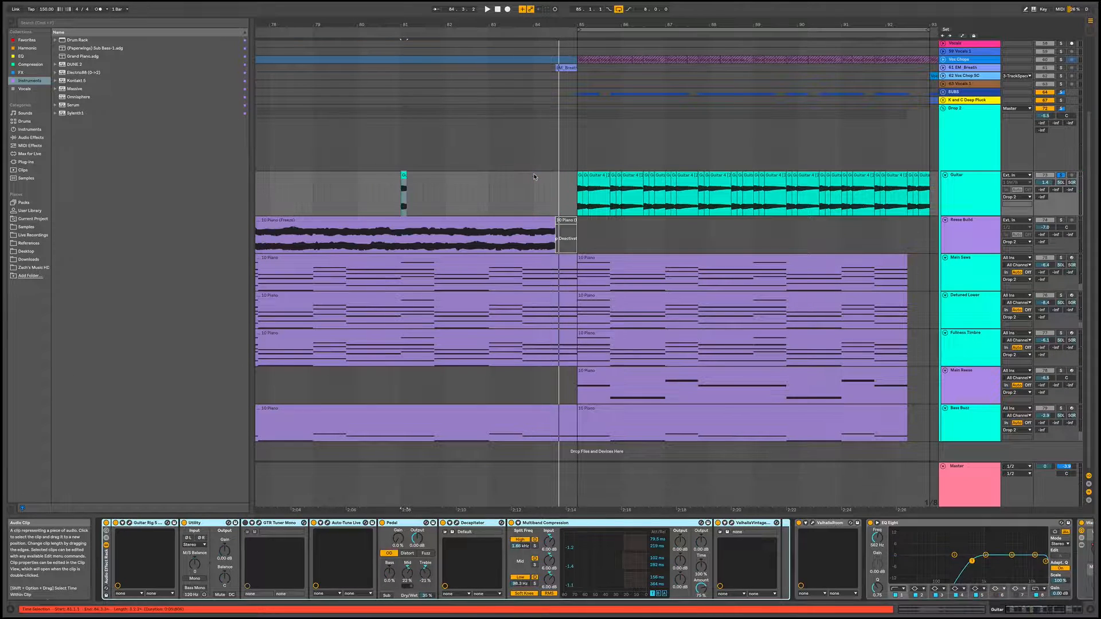
left_click(533, 174)
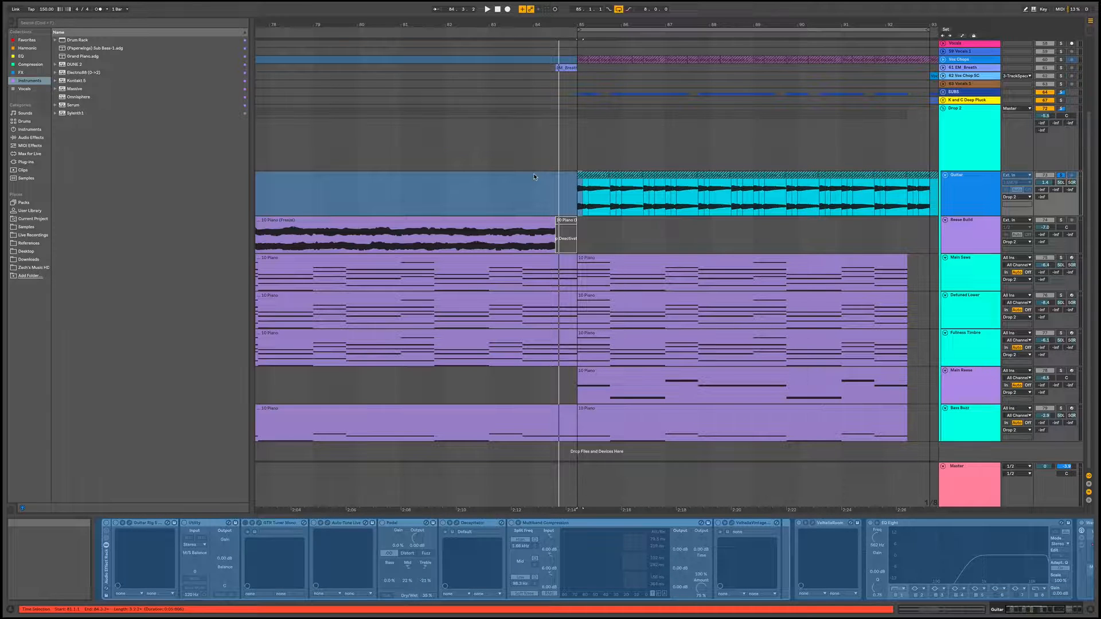
Fold the Drop 2 group and unfold the SUBS group
left_click(944, 109)
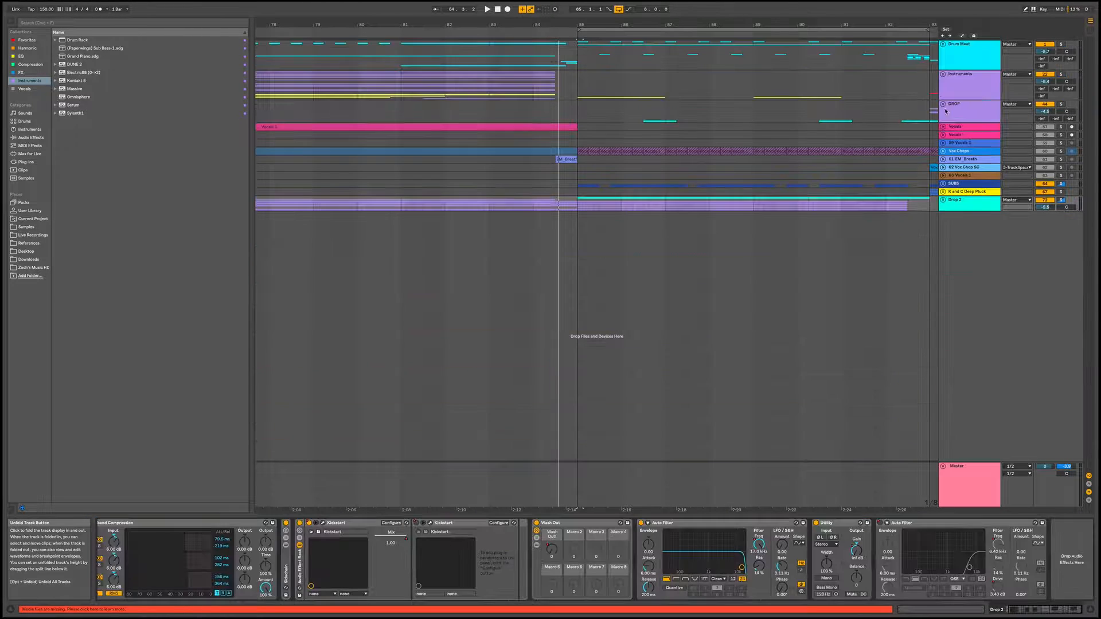
left_click(943, 184)
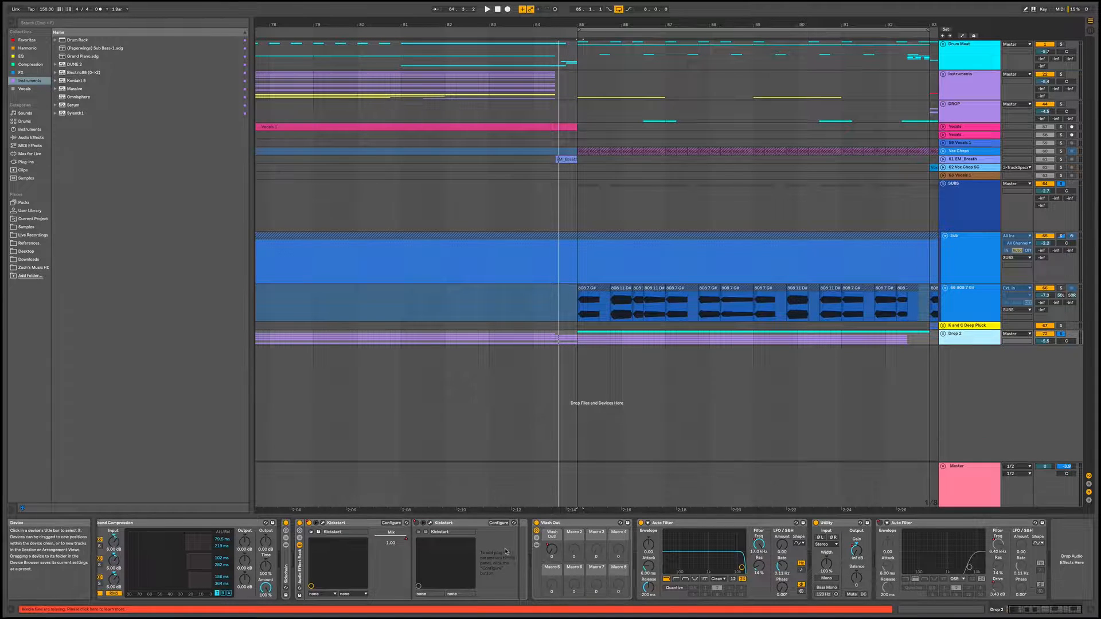
Examine the EQ Eight and Multiband Compression at the start of the Drop 2 group's device chain
left_click(529, 547)
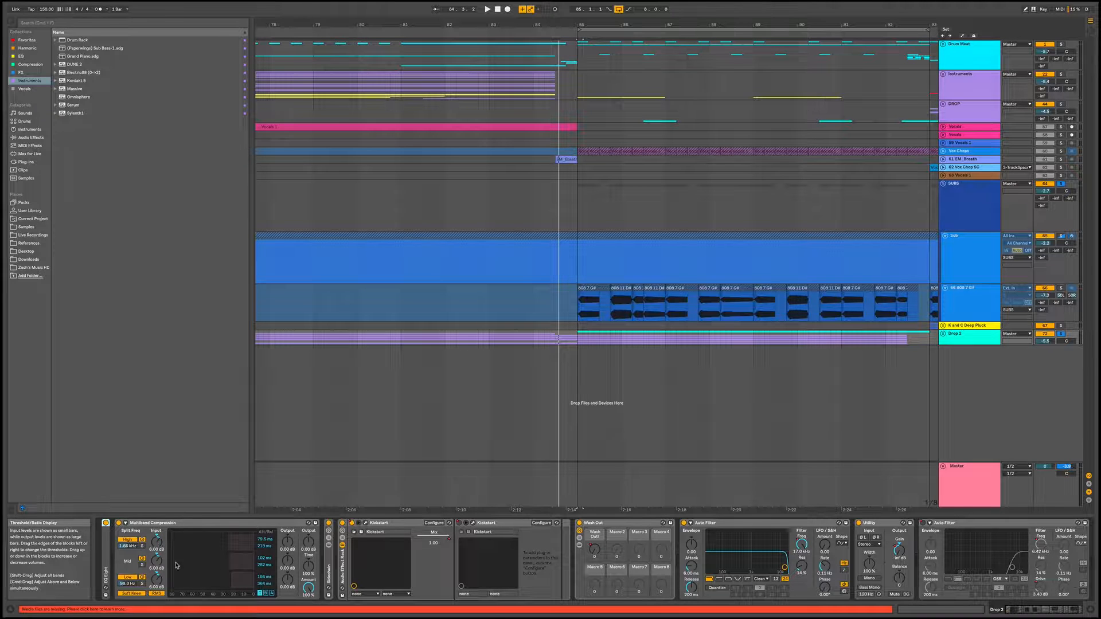
double_click(105, 550)
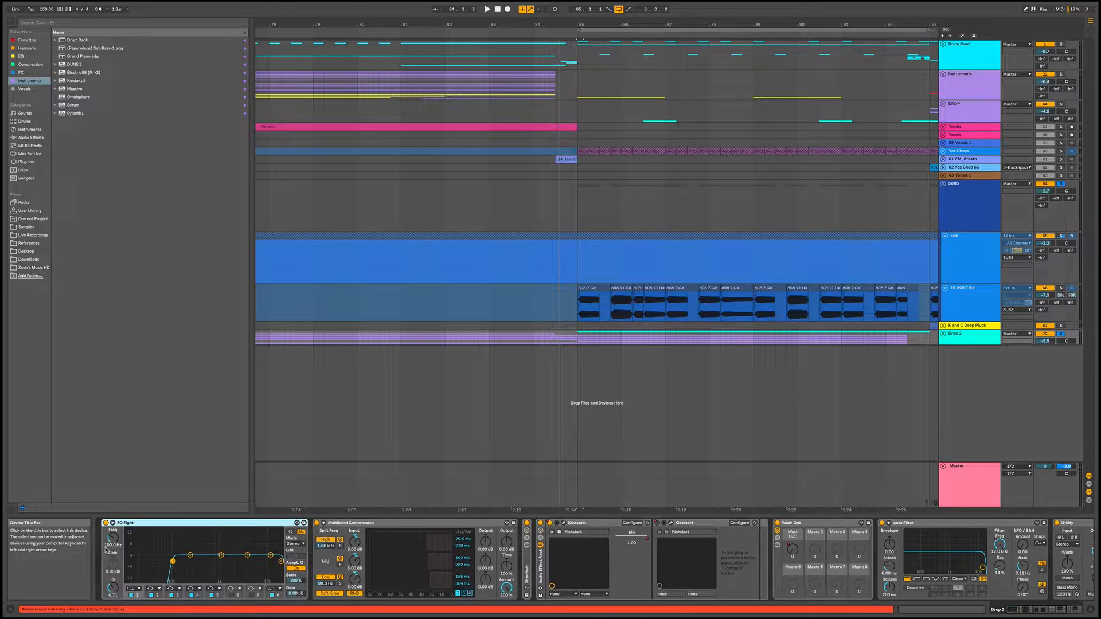
double_click(164, 523)
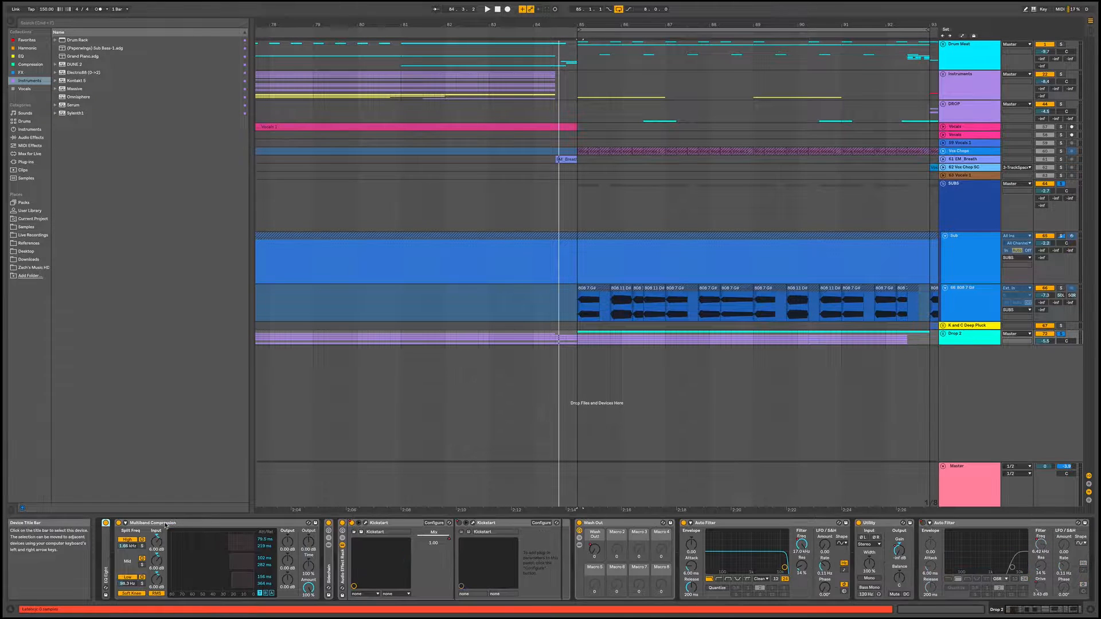
left_click(234, 527)
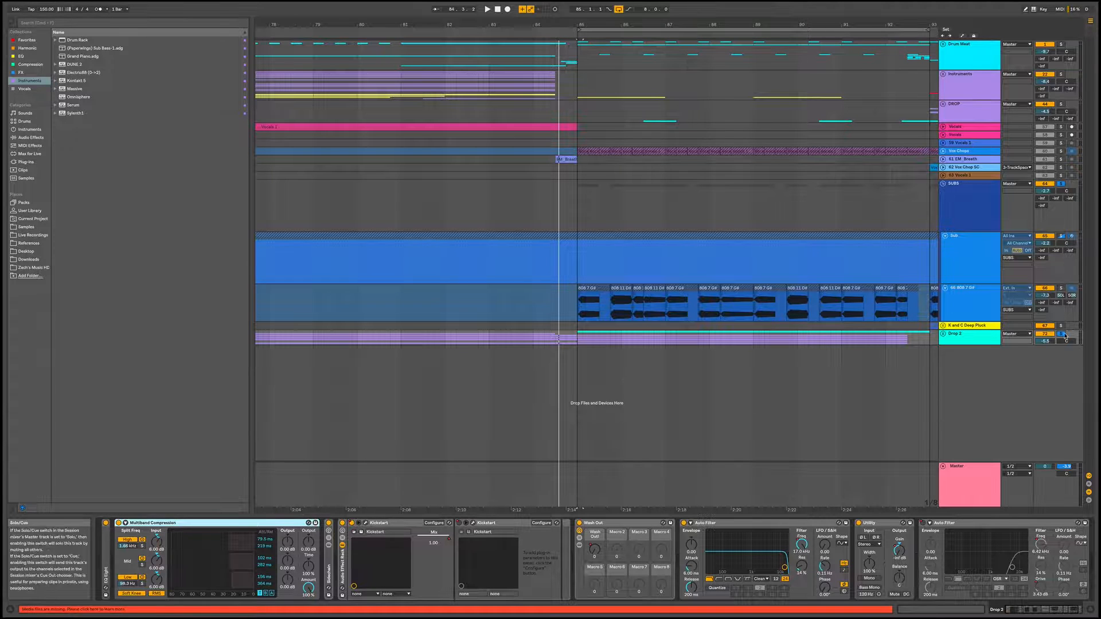
Audition the Drop 2 group from bar 85 with its Multiband Compression bypassed and re-enabled
left_click(569, 342)
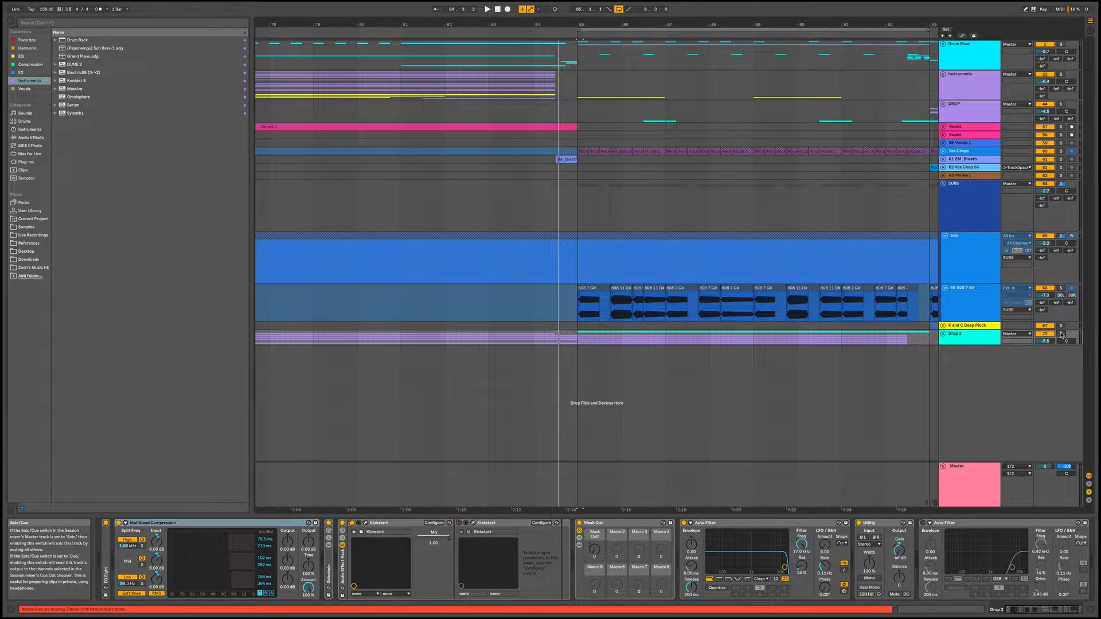
left_click(577, 342)
key("space")
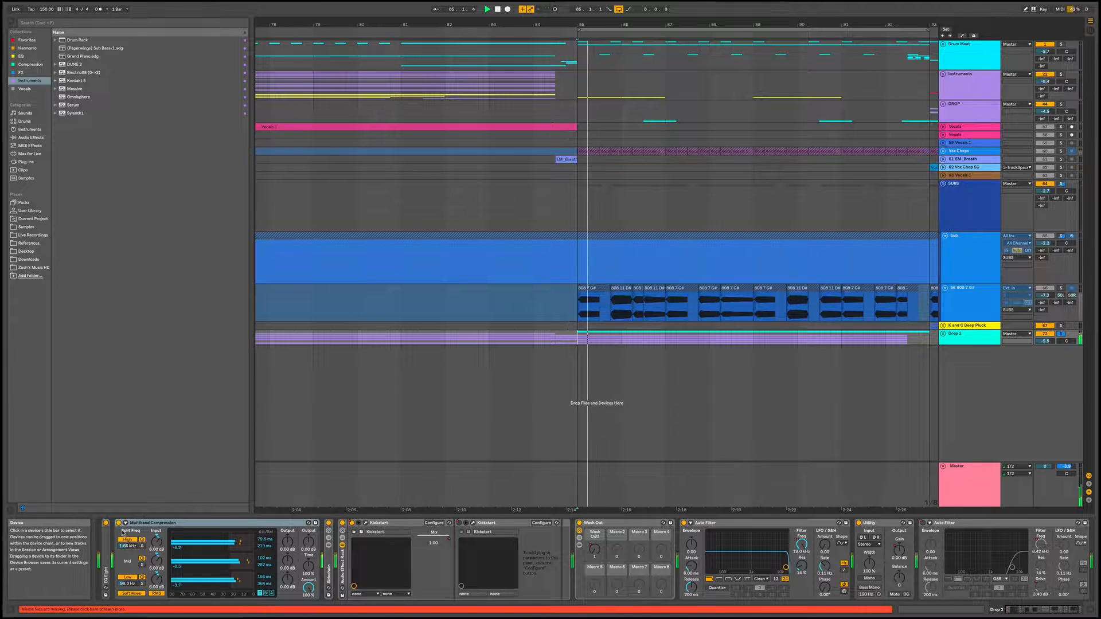
left_click(119, 524)
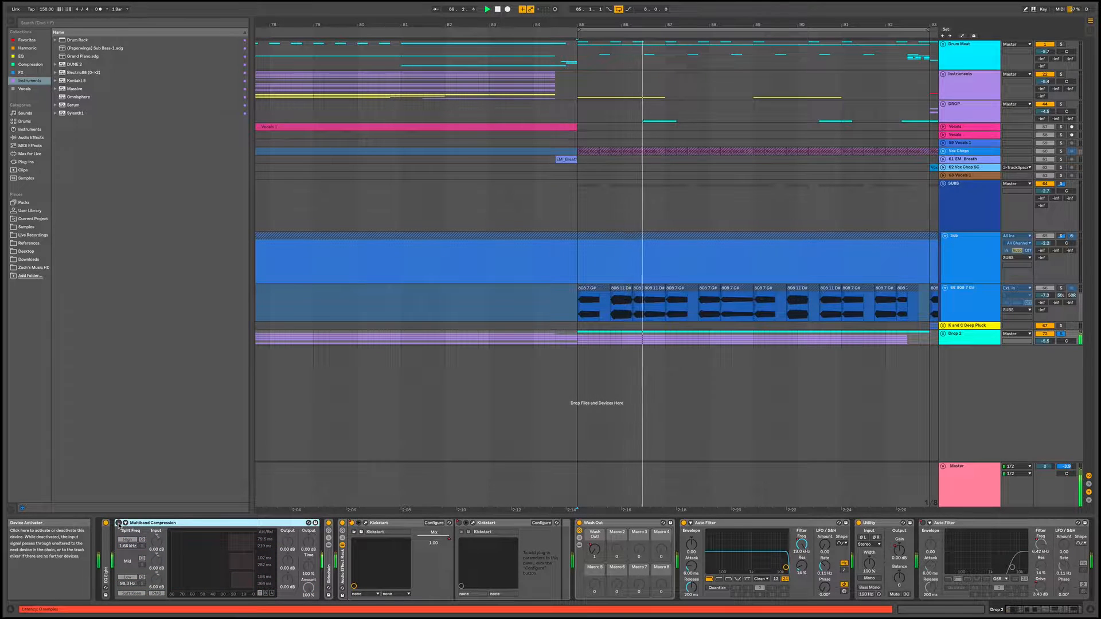
key("space")
key("space")
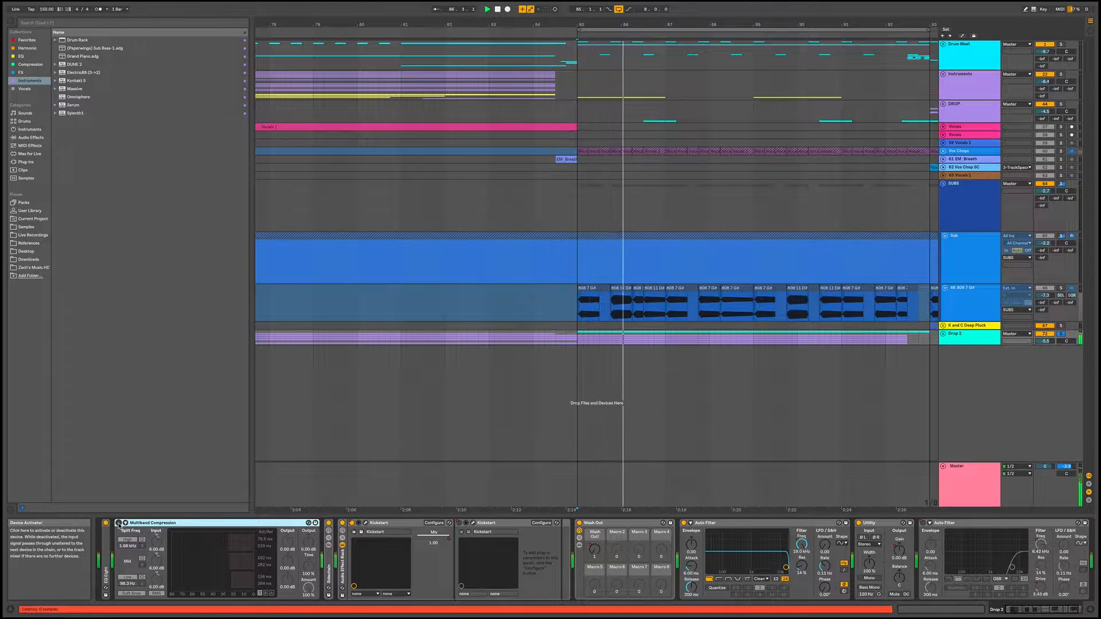
left_click(119, 523)
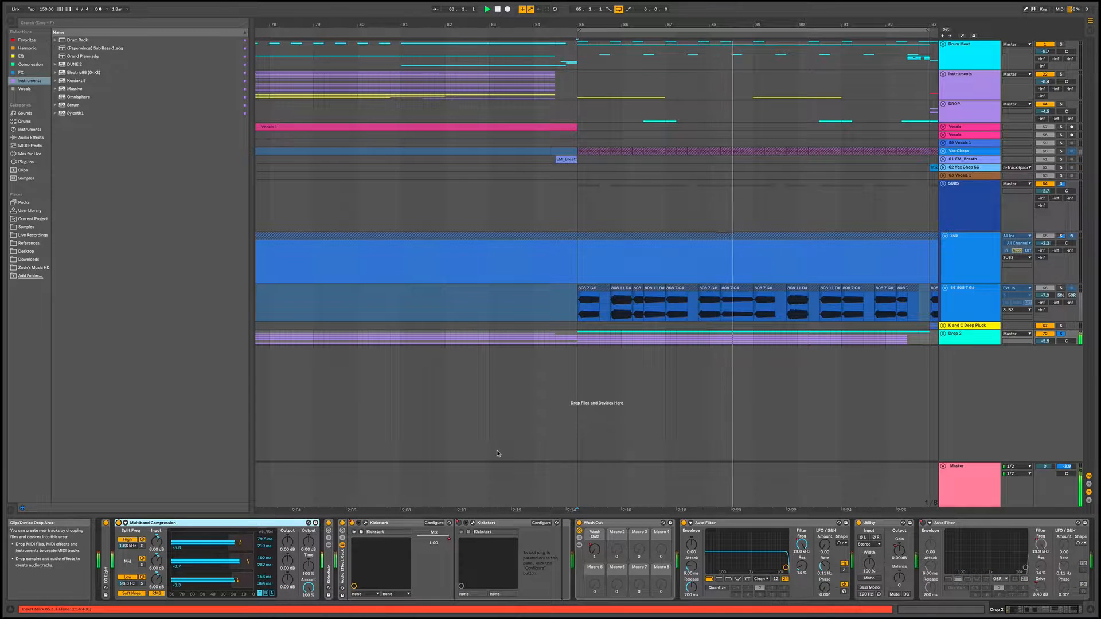
key("space")
key("space")
key("space")
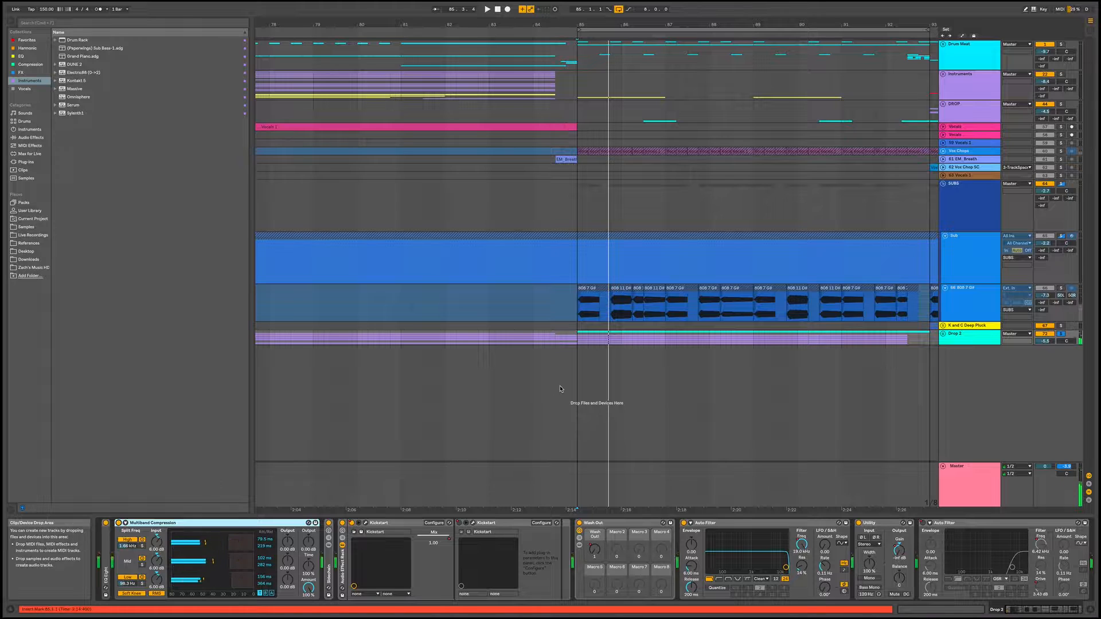
Add the SUBS group and the Vox Chops track to the solo, folding SUBS and unfolding Vox Chops
left_click(1062, 185)
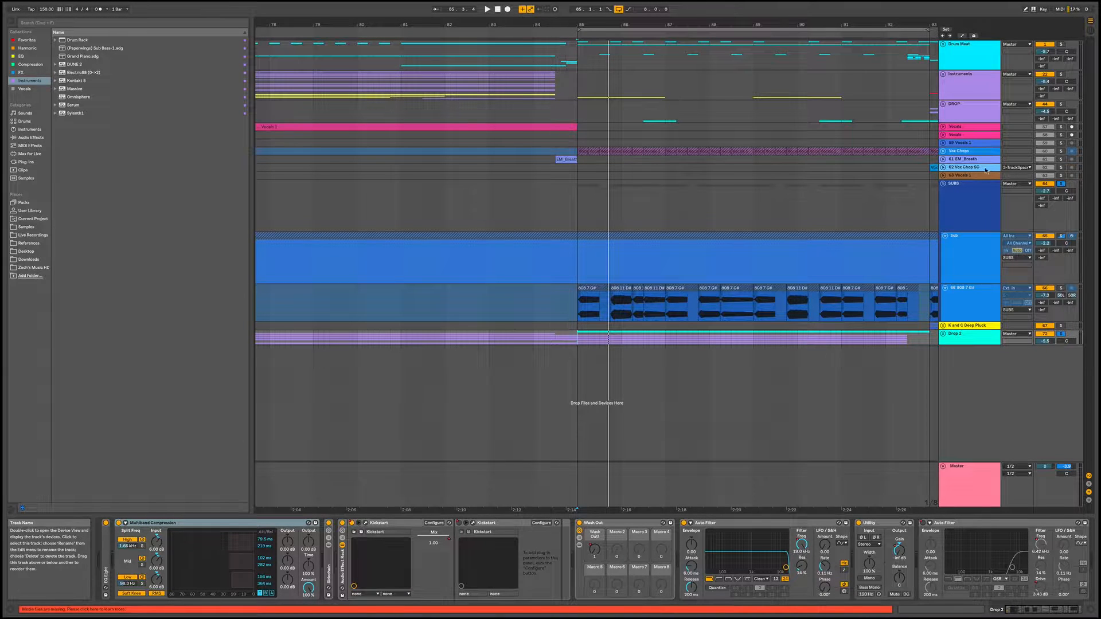
left_click(943, 185)
left_click(942, 151)
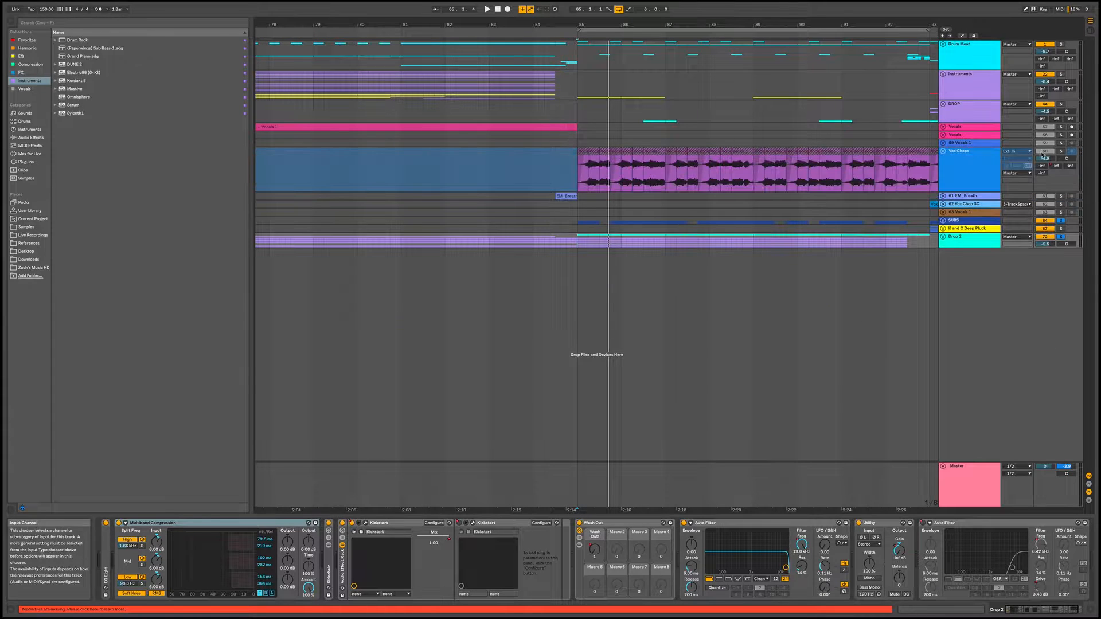
left_click(1062, 153)
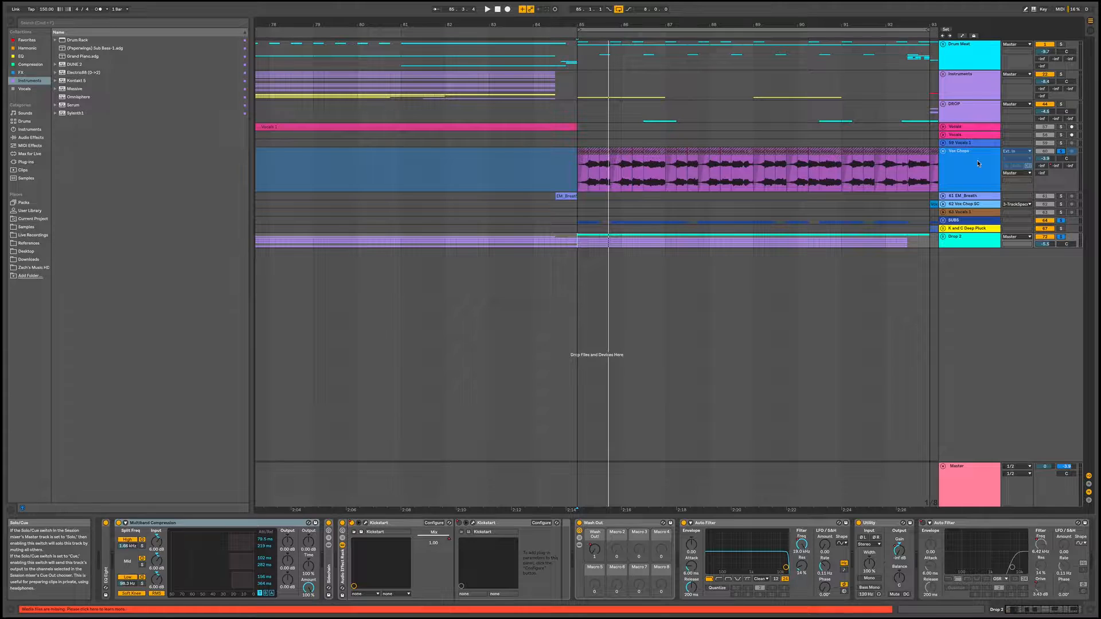
Show the Vox Chops device chain and audition its clip with the soloed SUBS and Drop 2 groups from bar 85
left_click(978, 164)
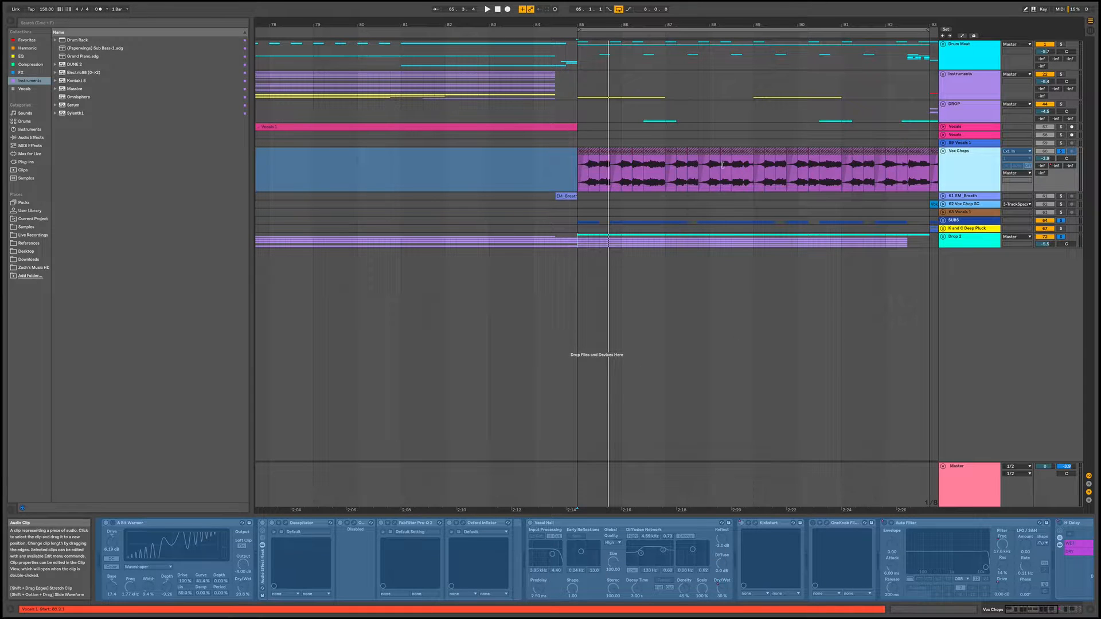
scroll(723, 165, "right", 2)
left_click_drag(767, 25, 767, 10)
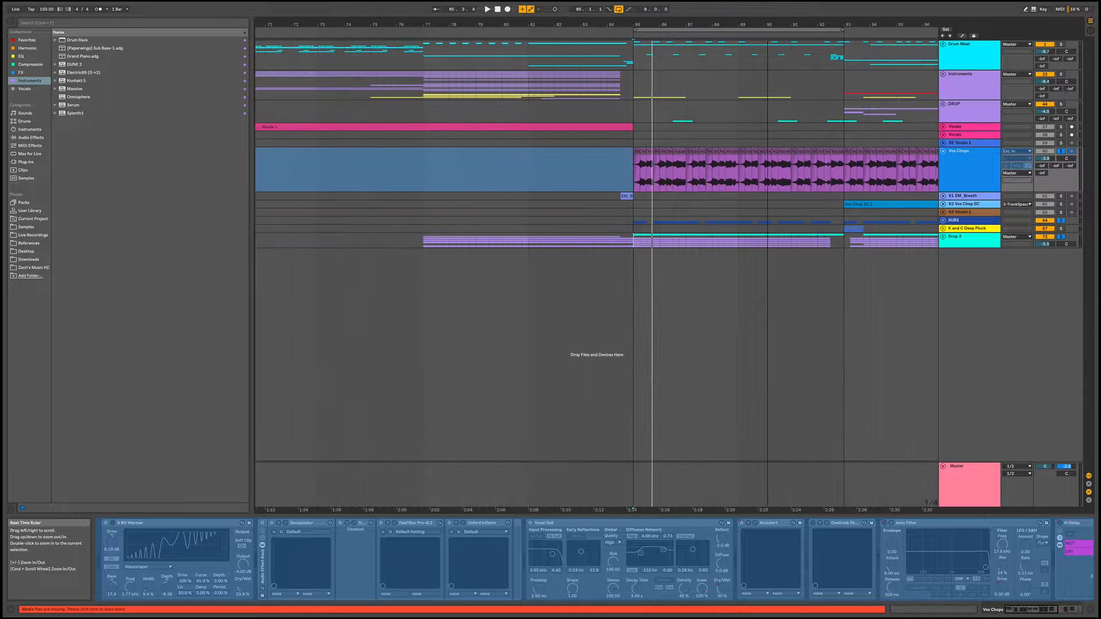
left_click(1055, 159)
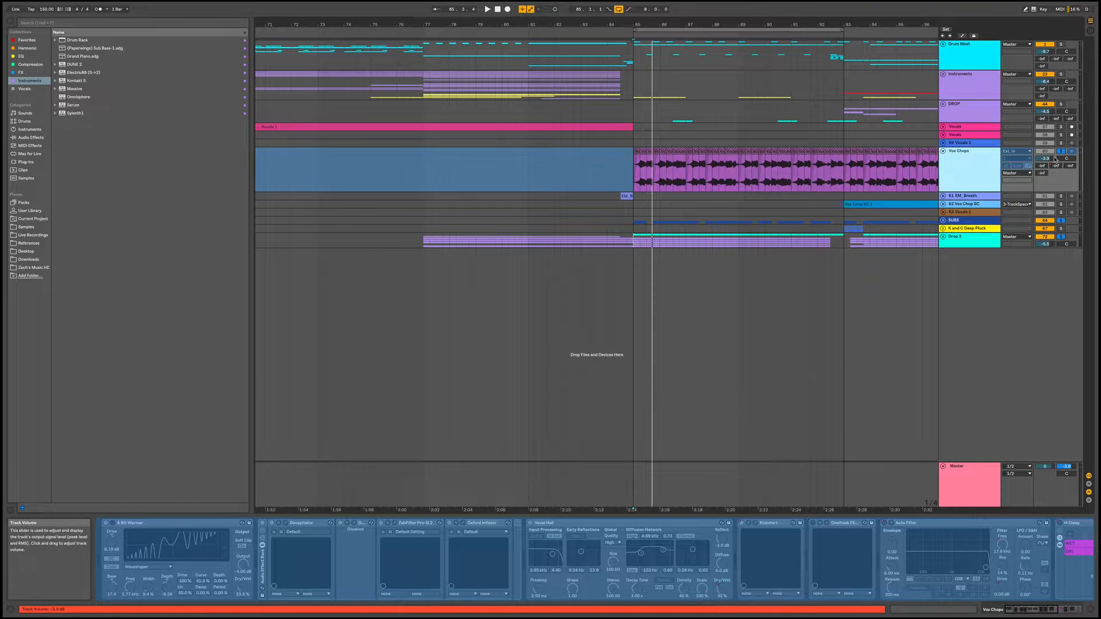
left_click(635, 178)
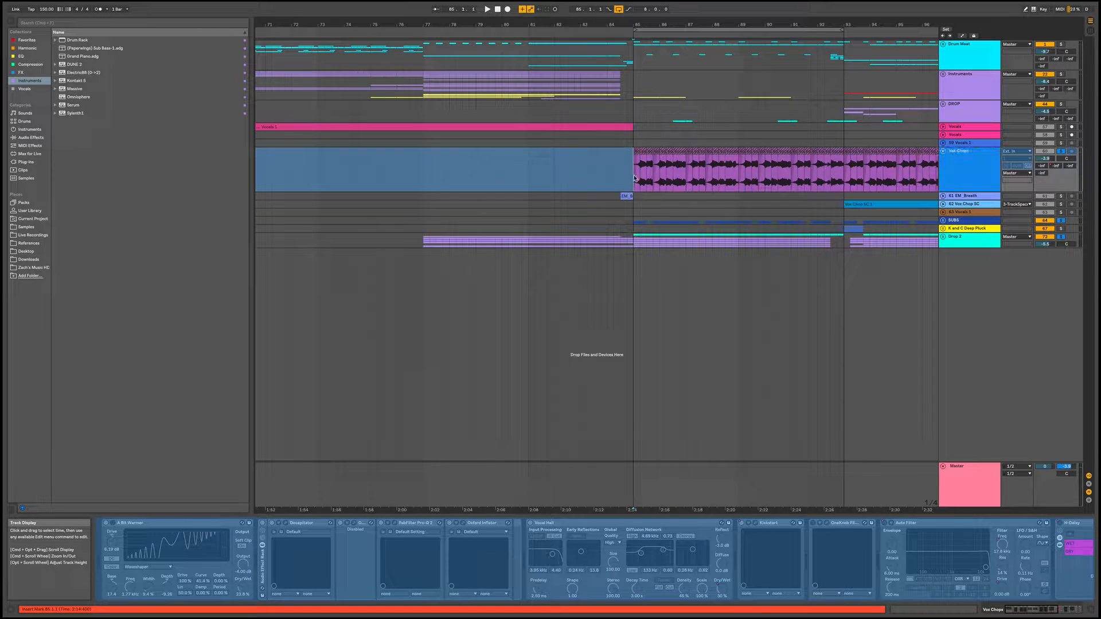
key("space")
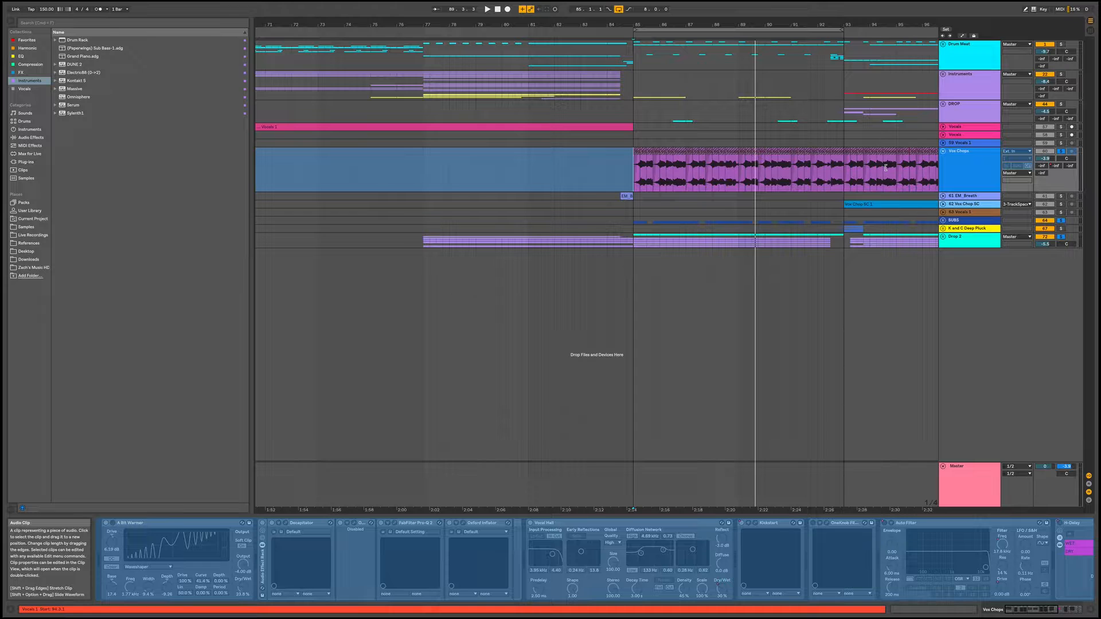
Play the full arrangement from bar 85 without the solos and turn off the arrangement loop
left_click(641, 140)
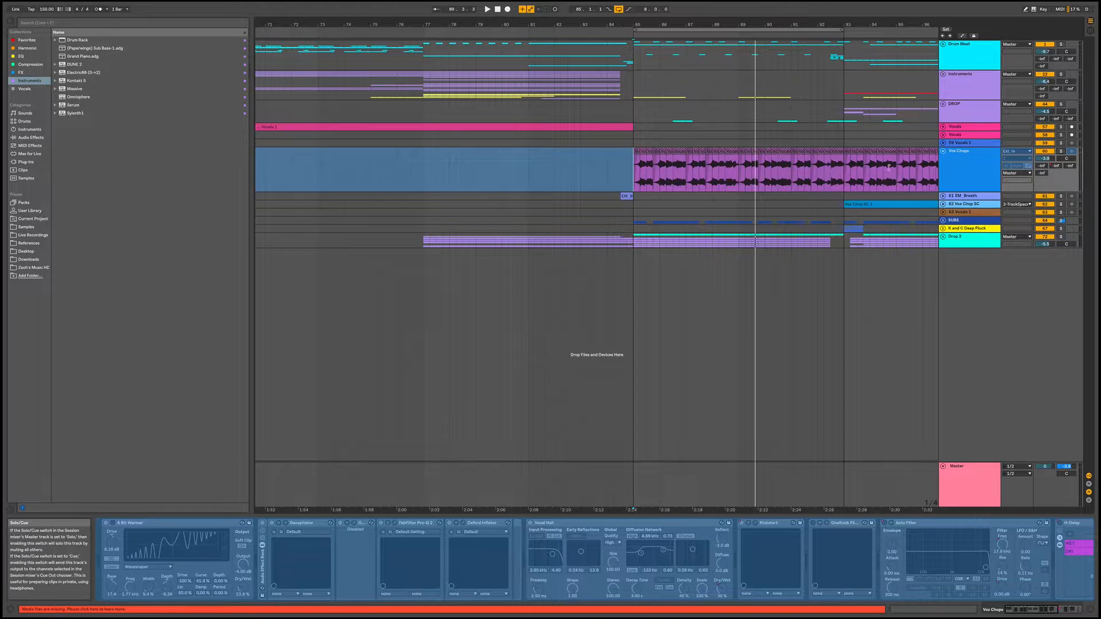
left_click(633, 134)
key("space")
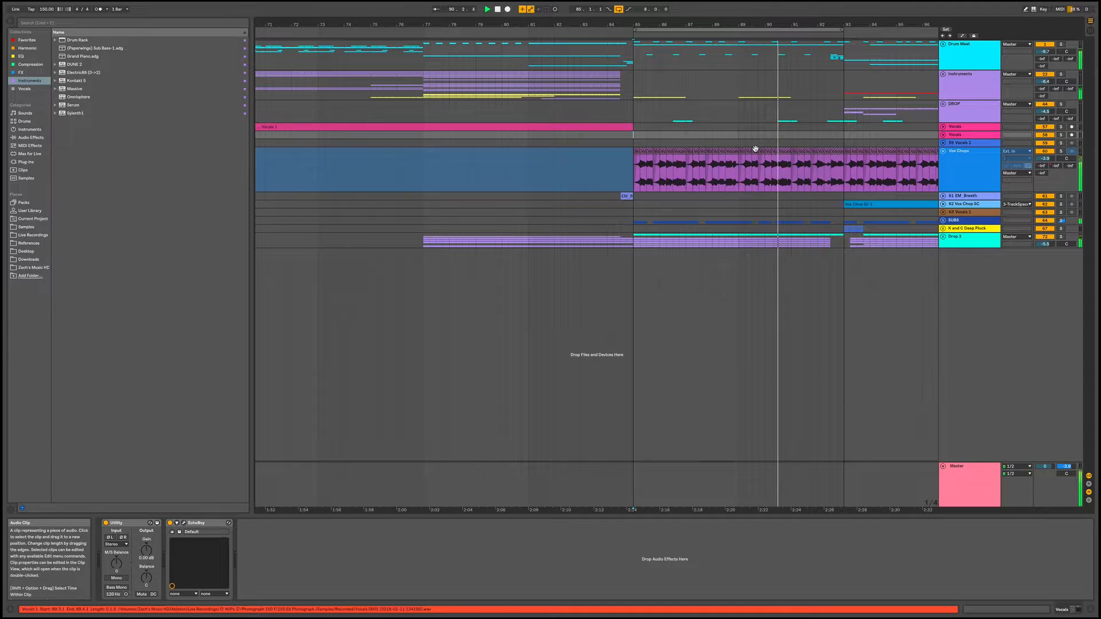
left_click(619, 10)
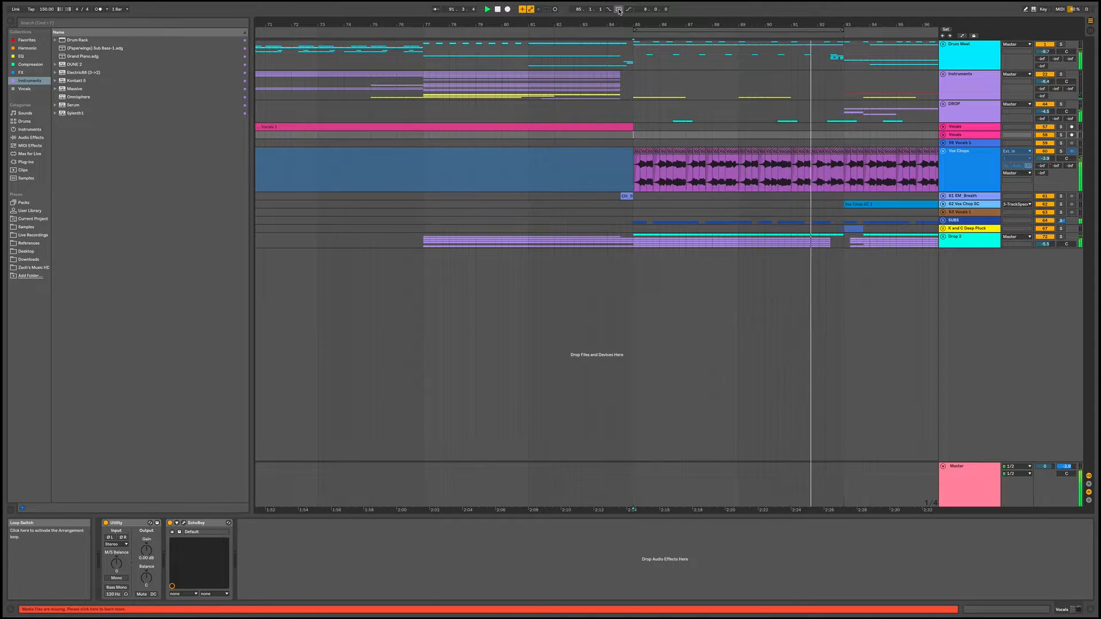